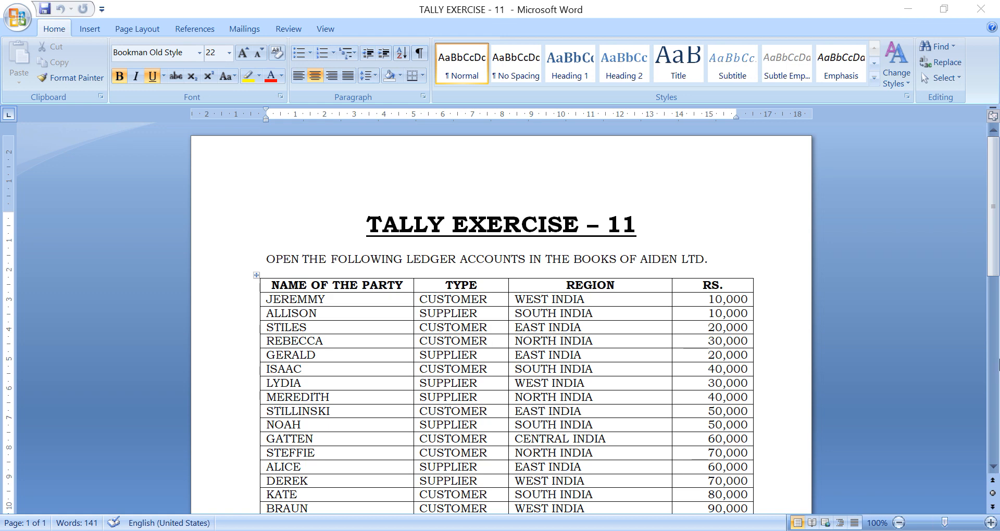
Switch to Tally.ERP 9 and begin creating a company named AIDEN LTD., using the same mailing name and no address.
drag(993, 246, 993, 277)
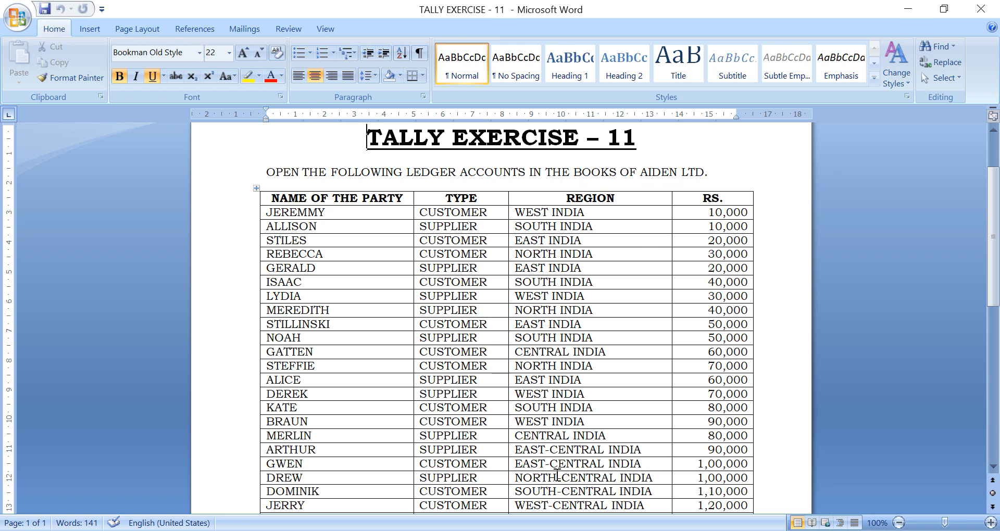
click(560, 530)
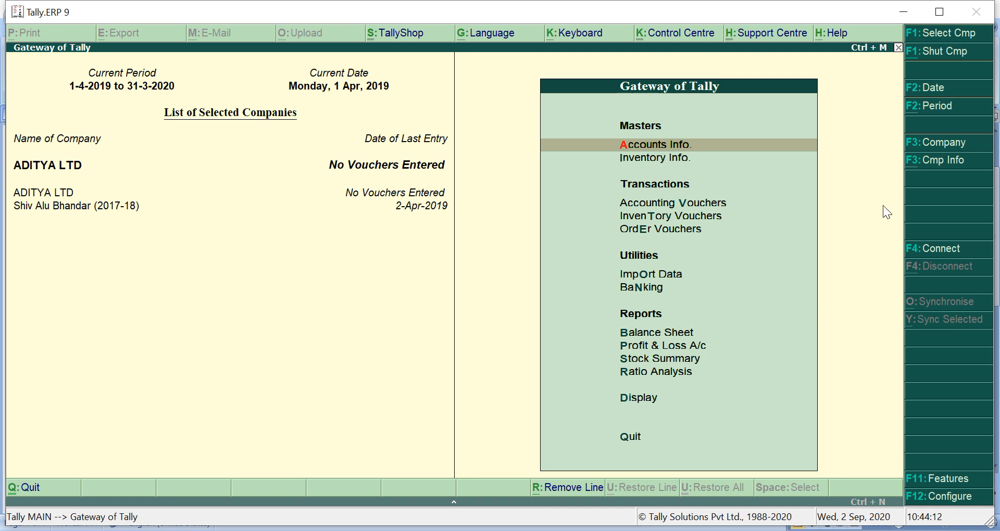
click(935, 164)
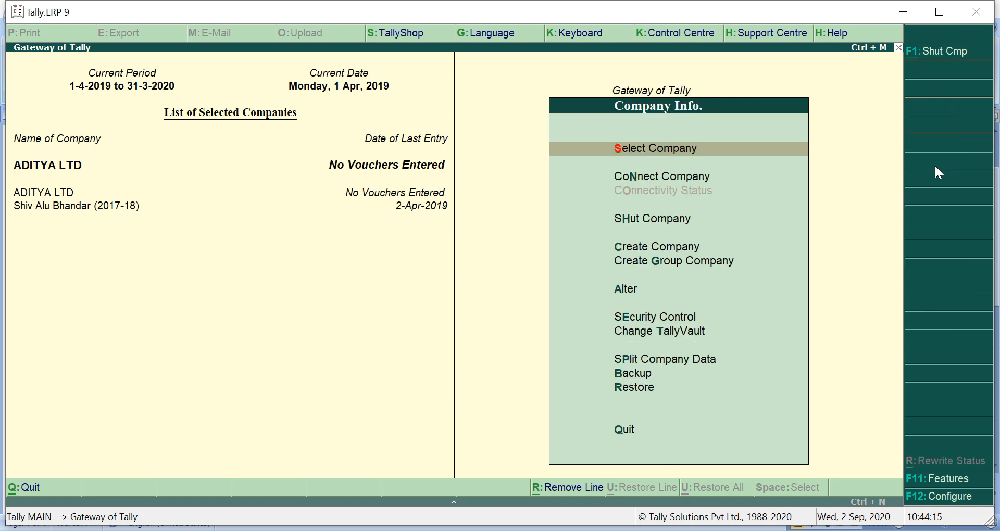
click(669, 246)
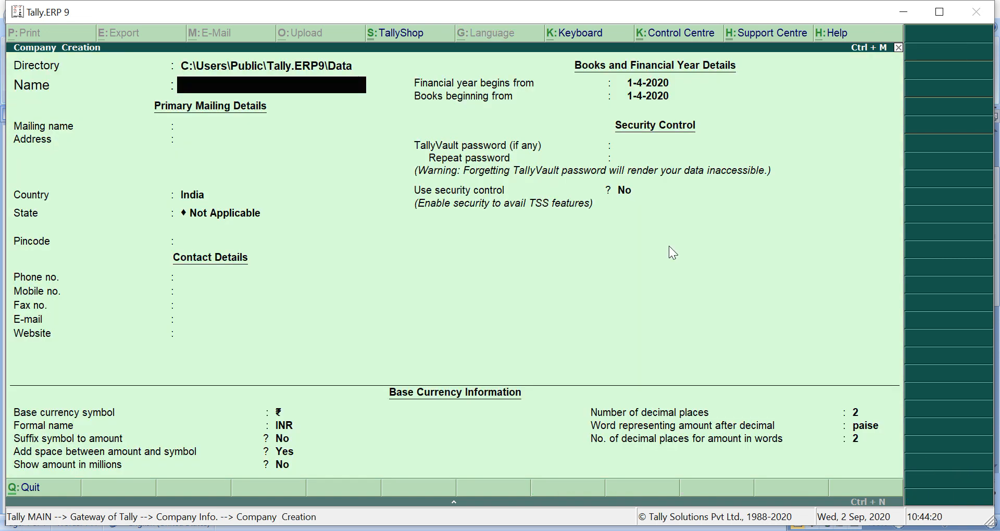
text(AIDEN LTD.)
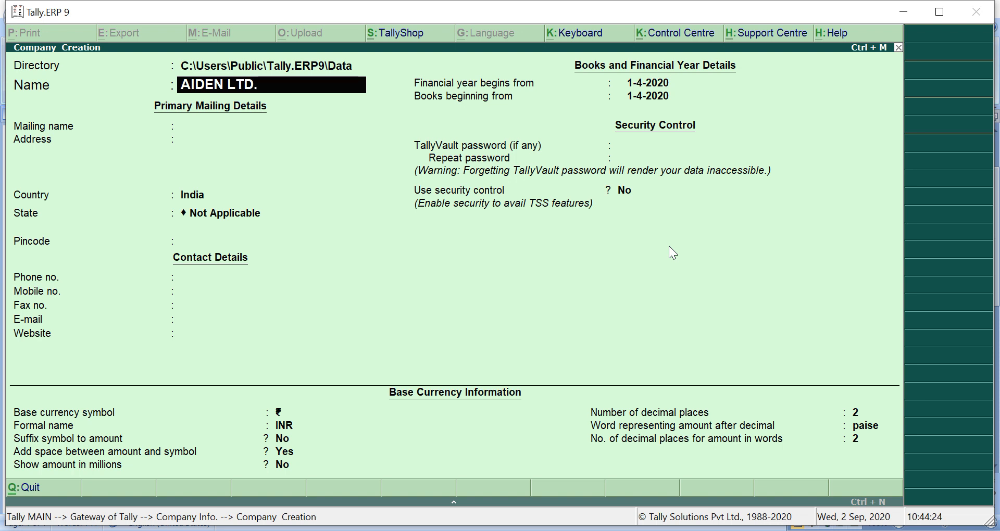
key(Return)
key(Return)
key(Return)
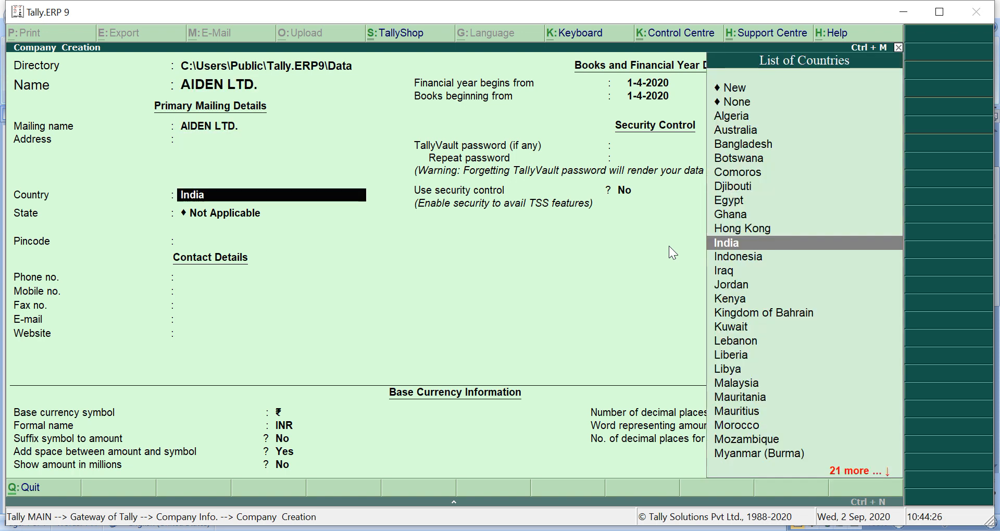
Set the company's country to India and its state to Kerala, and fill in the pincode.
key(Return)
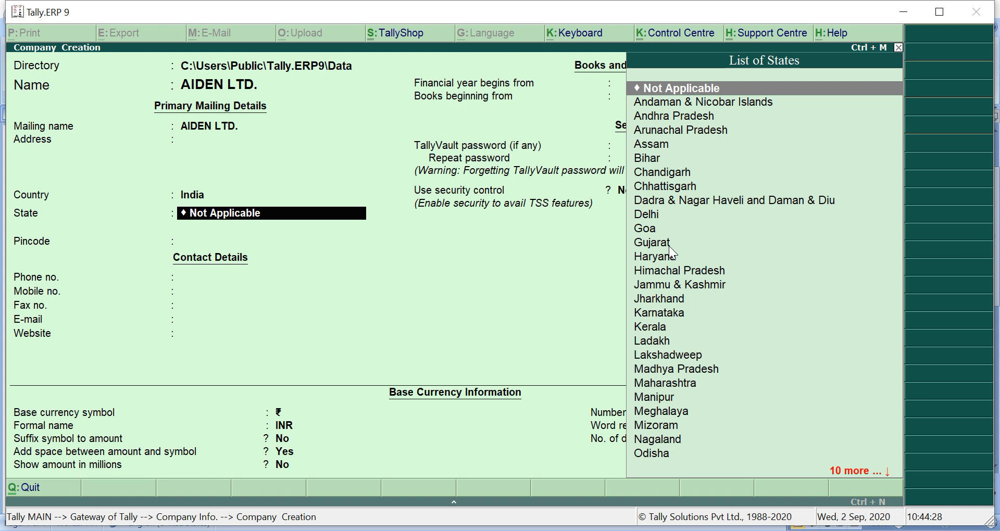
text(K)
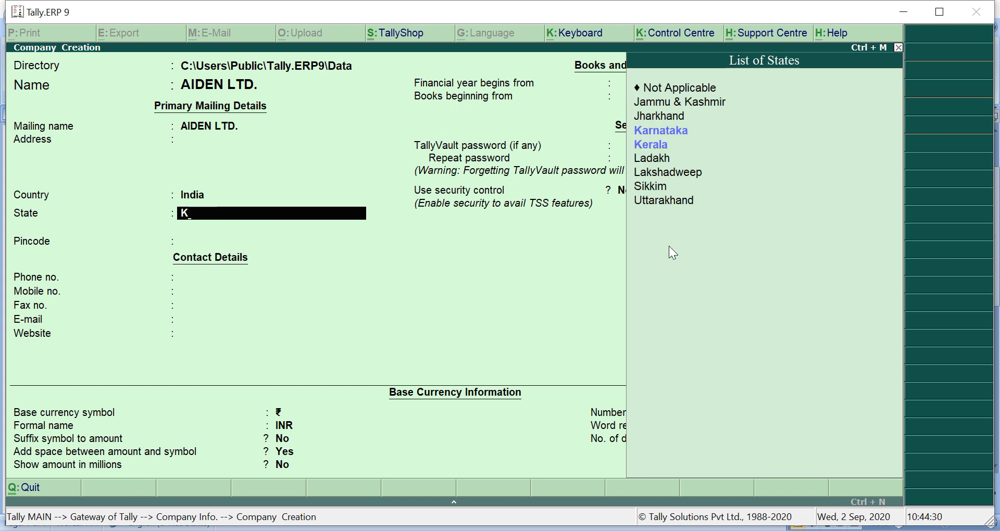
key(Down)
key(Down)
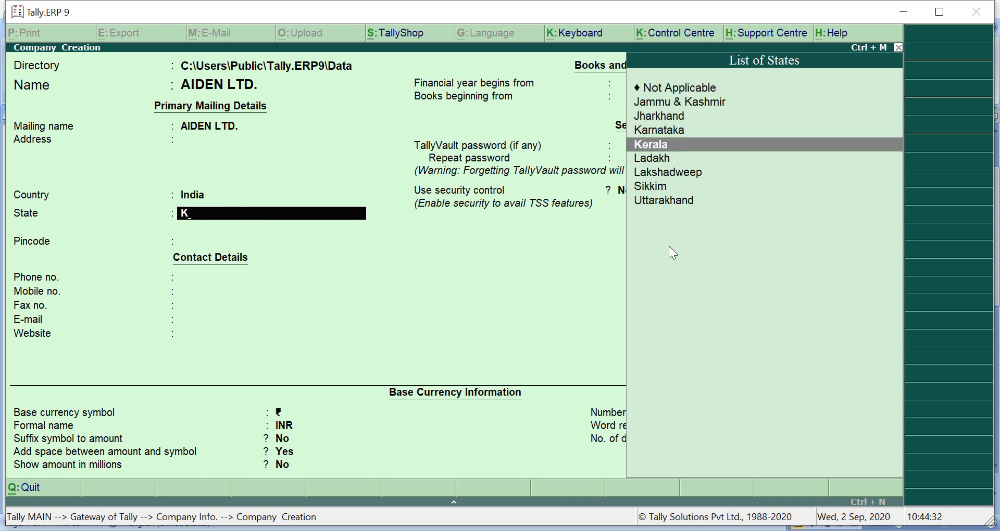
key(Return)
text(123456)
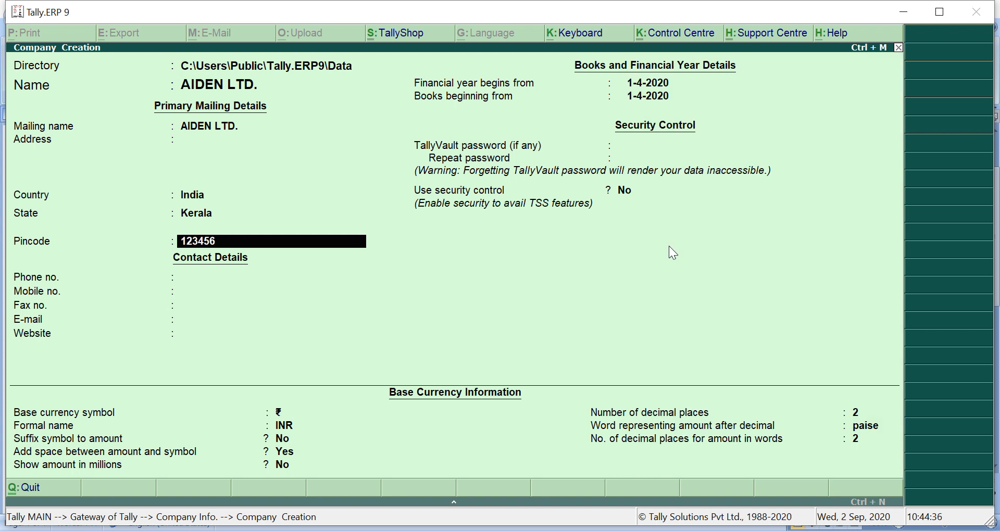
Leave the contact details empty, keep the default year, security and currency settings, save the company and return to the Gateway of Tally.
key(Return)
key(Return)
key(Return)
key(Return)
key(Return)
key(Return)
key(Return)
key(Return)
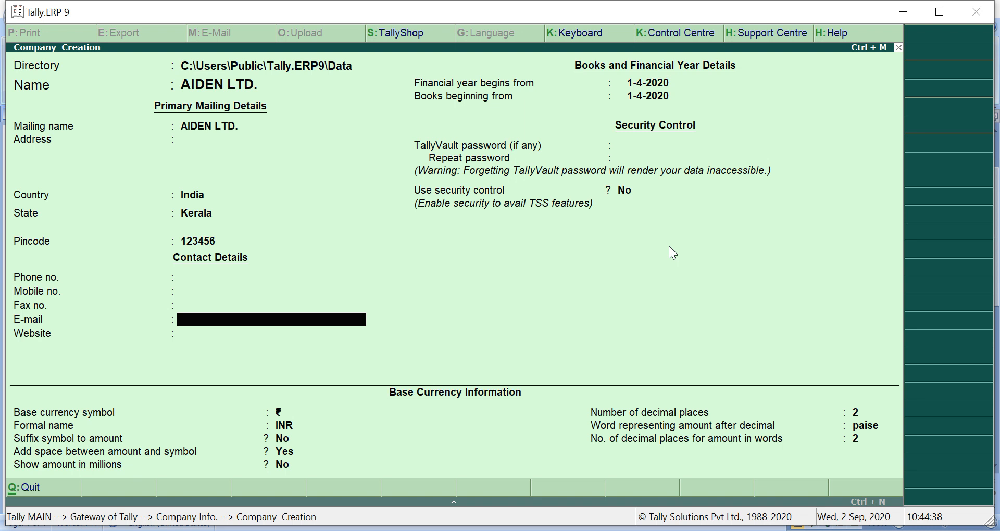
key(Return)
key(Return)
key(Return)
key(Return)
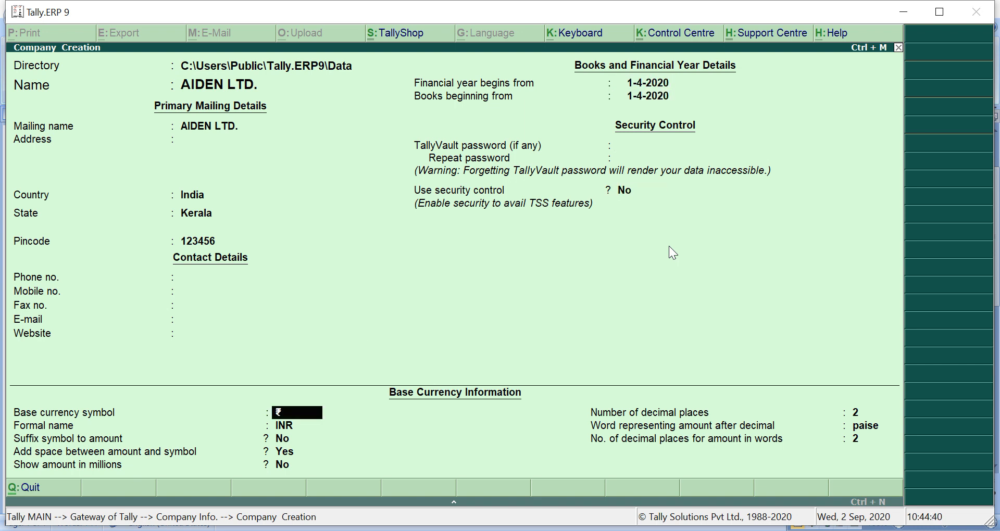
key(Return)
key(Return)
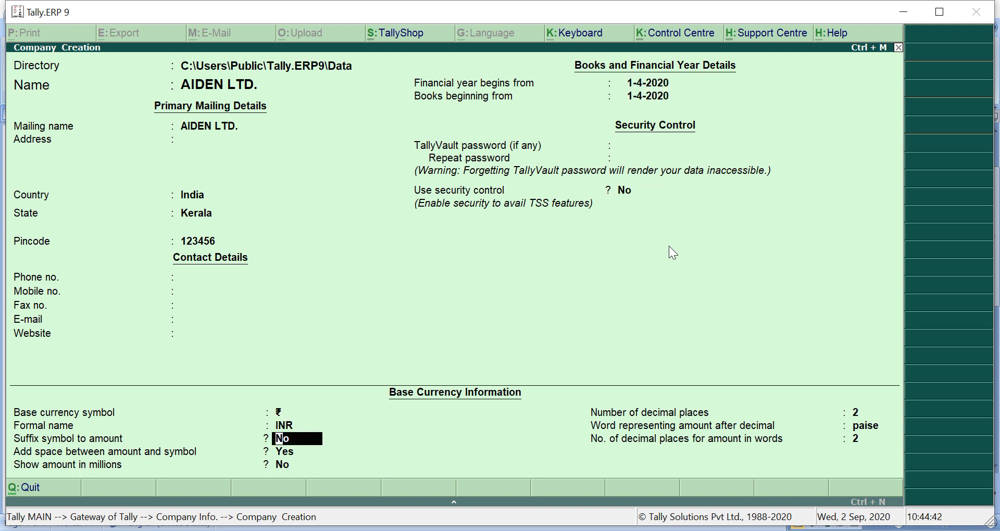
key(Return)
key(Return)
key(Return)
key(Return)
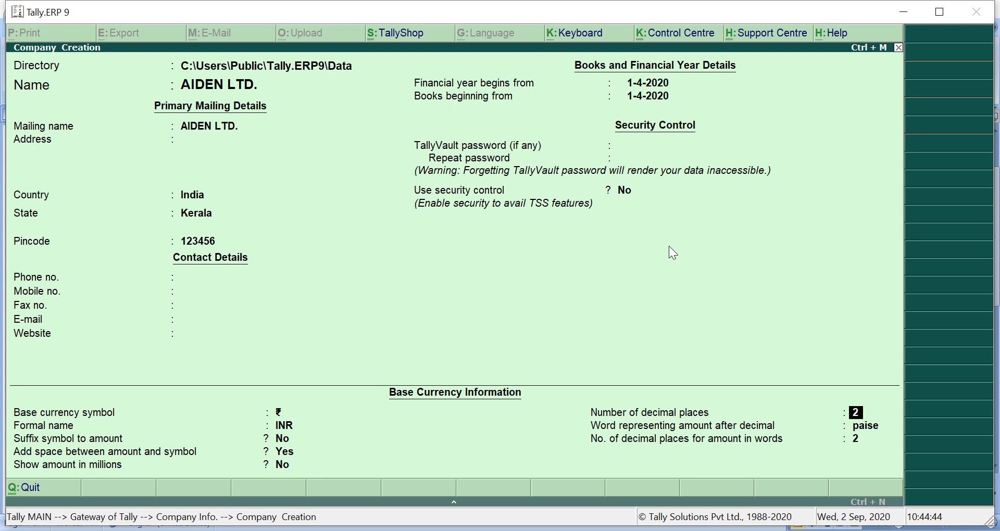
key(Return)
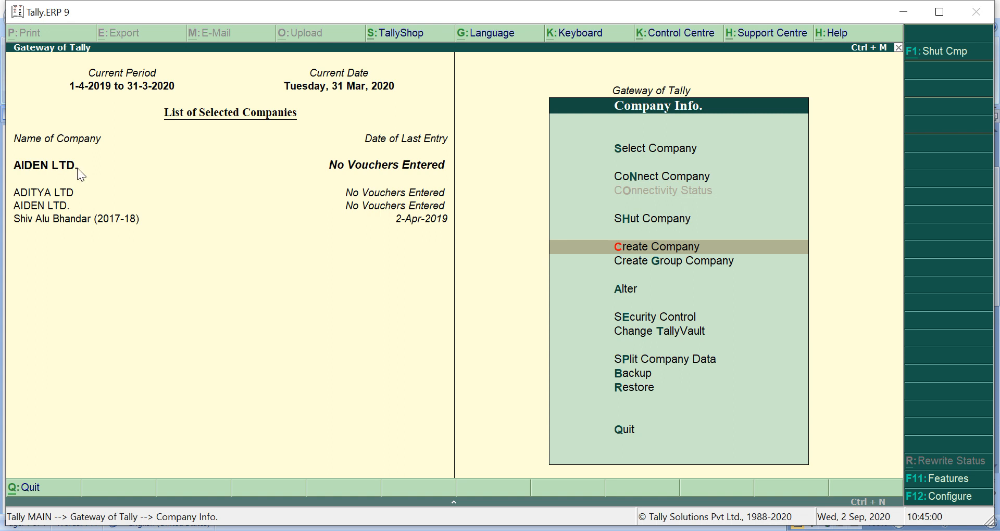
key(Escape)
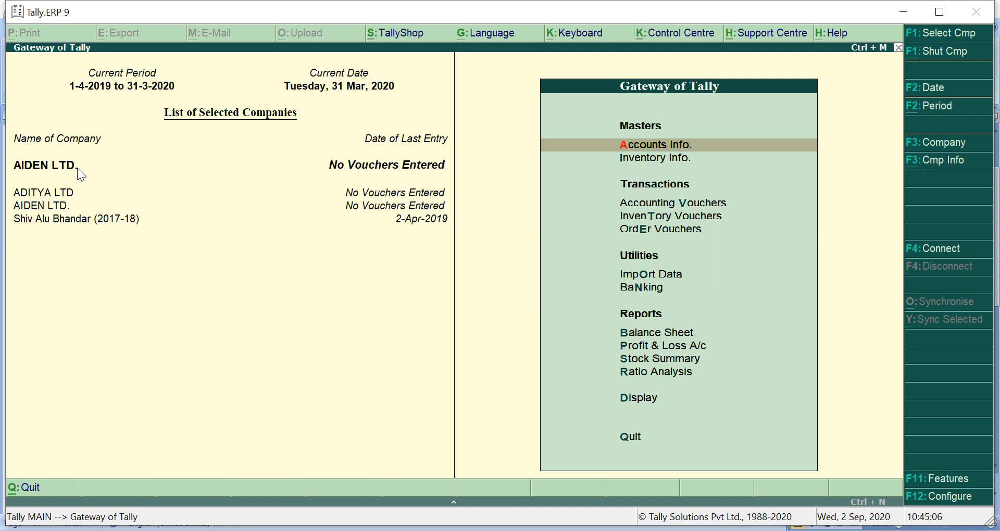
Check the party table in the Word exercise and look up Sundry Creditors and Sundry Debtors in Tally's list of groups.
click(525, 527)
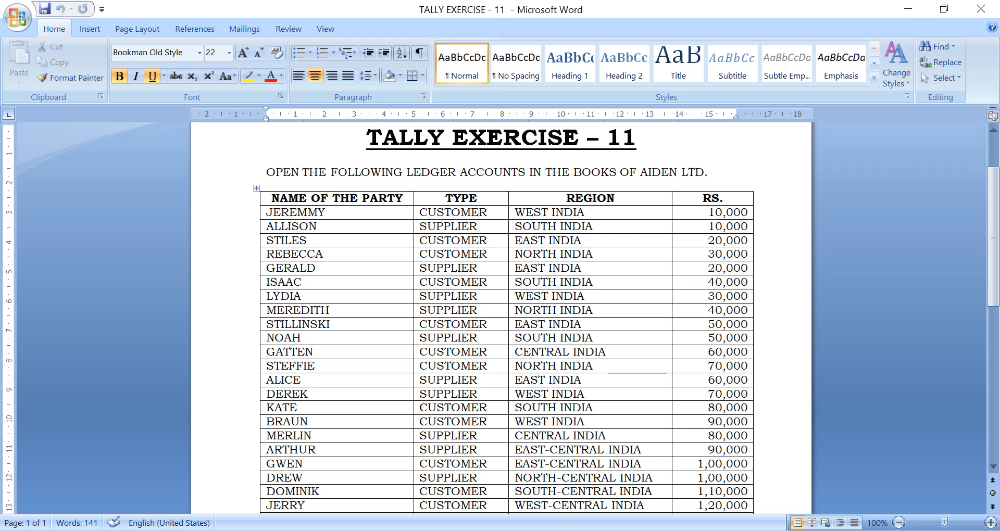
key(alt+Tab)
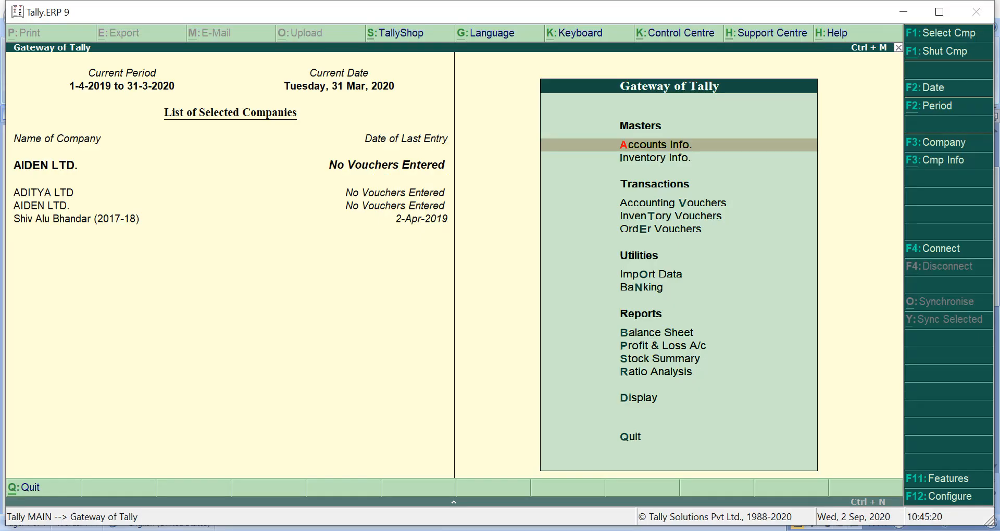
key(Return)
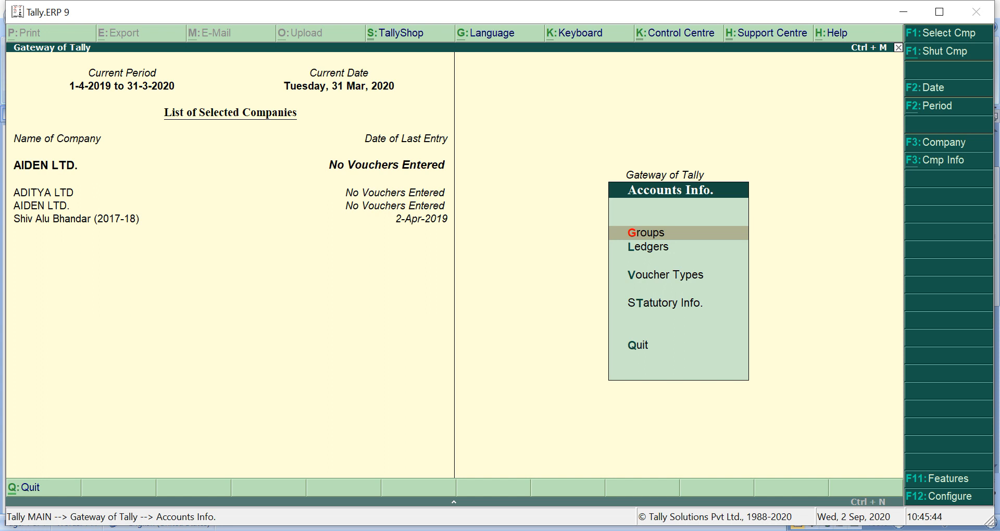
key(Return)
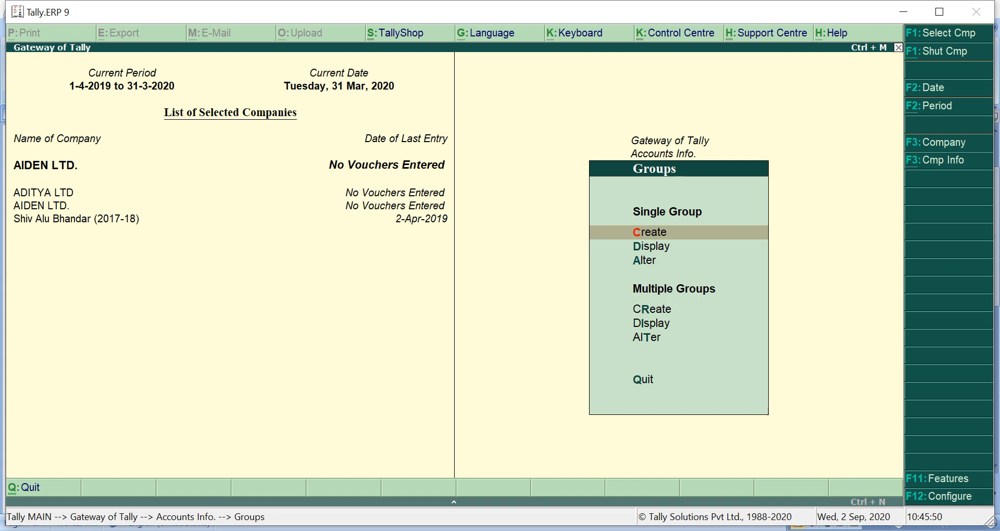
key(Down)
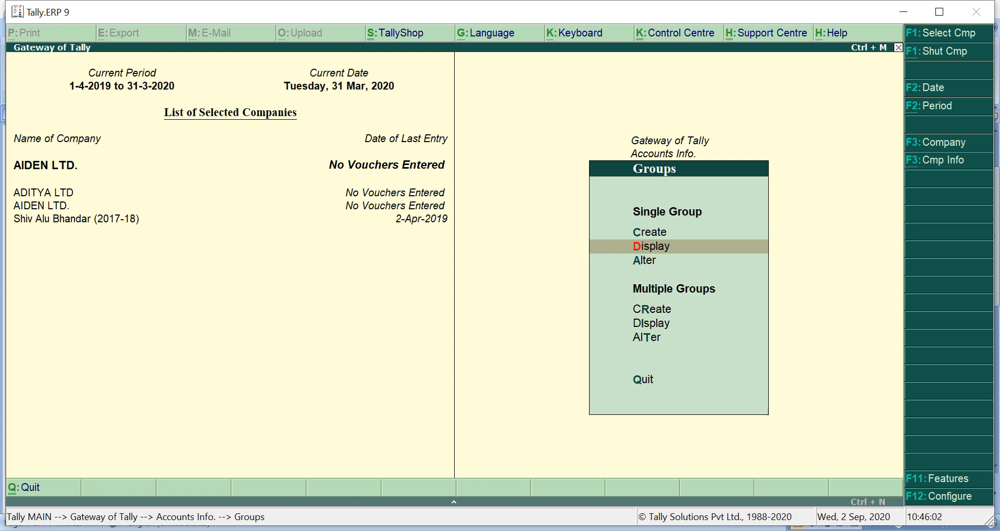
key(Return)
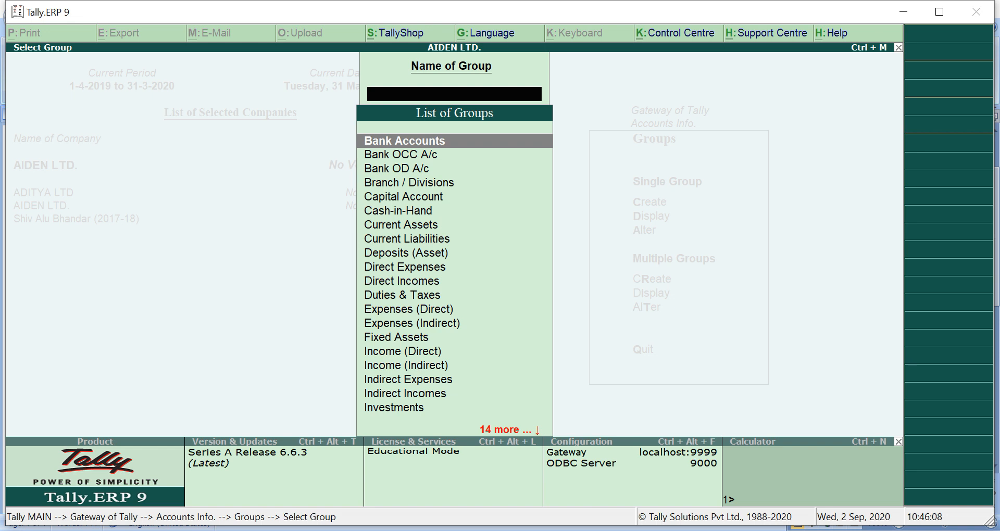
text(SU)
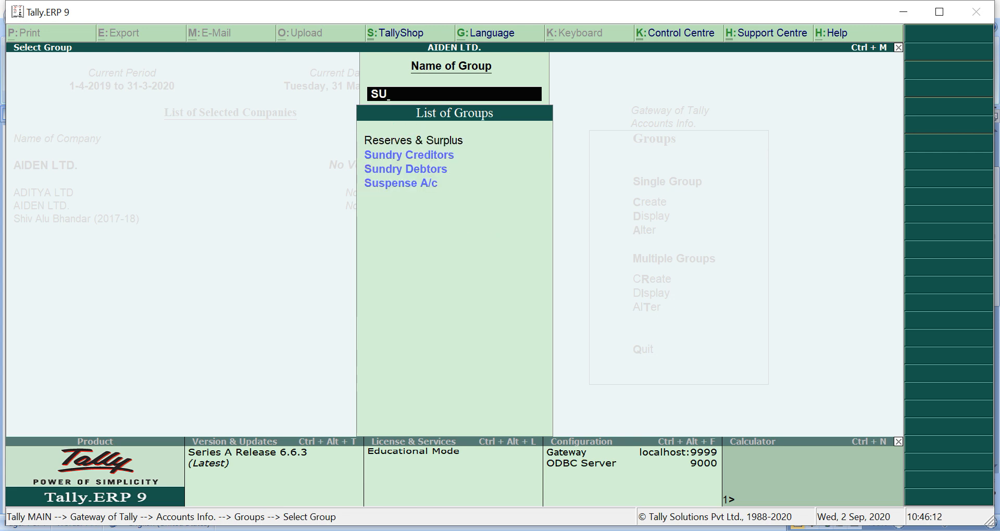
key(Down)
key(Down)
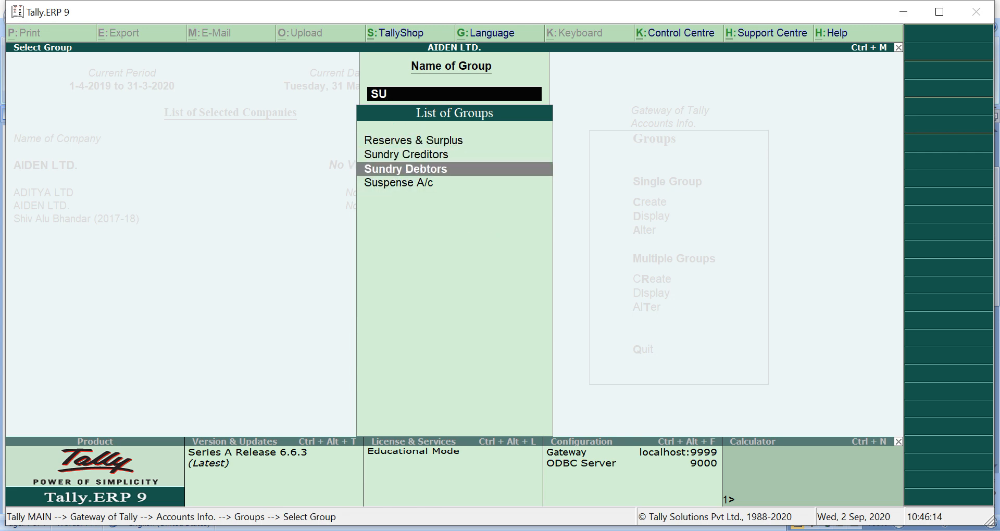
key(Up)
key(Down)
key(Up)
key(Down)
key(Up)
key(Down)
key(Escape)
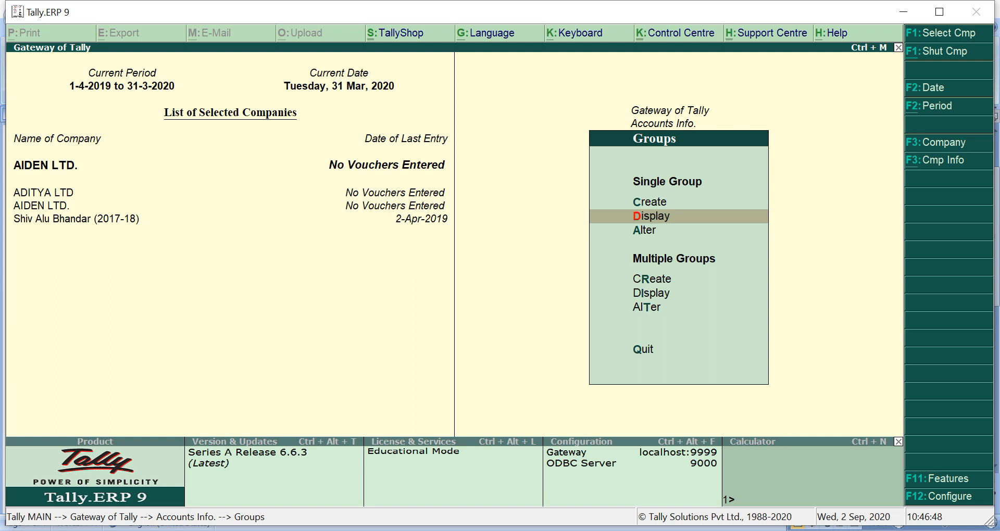
Open multiple group creation for AIDEN LTD. with Sundry Debtors as the parent group.
key(Down)
key(Down)
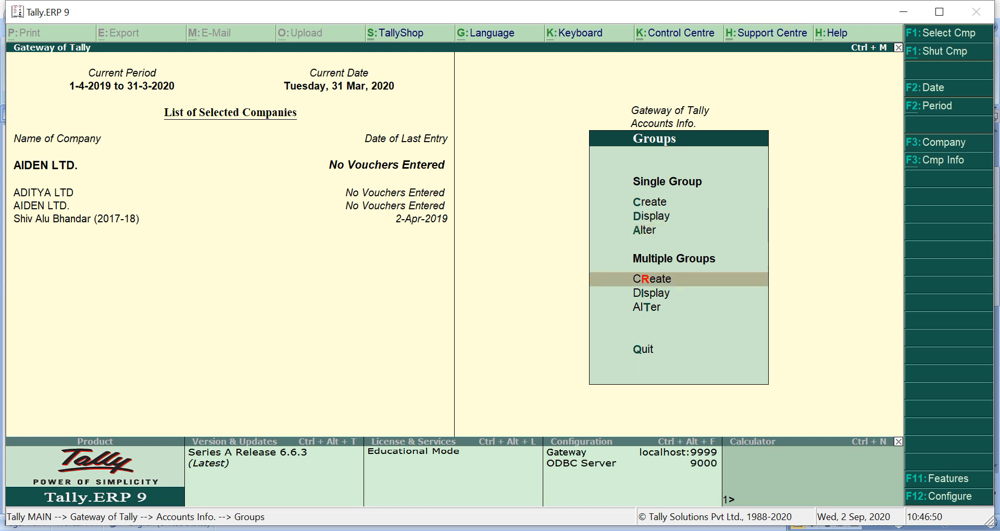
key(Return)
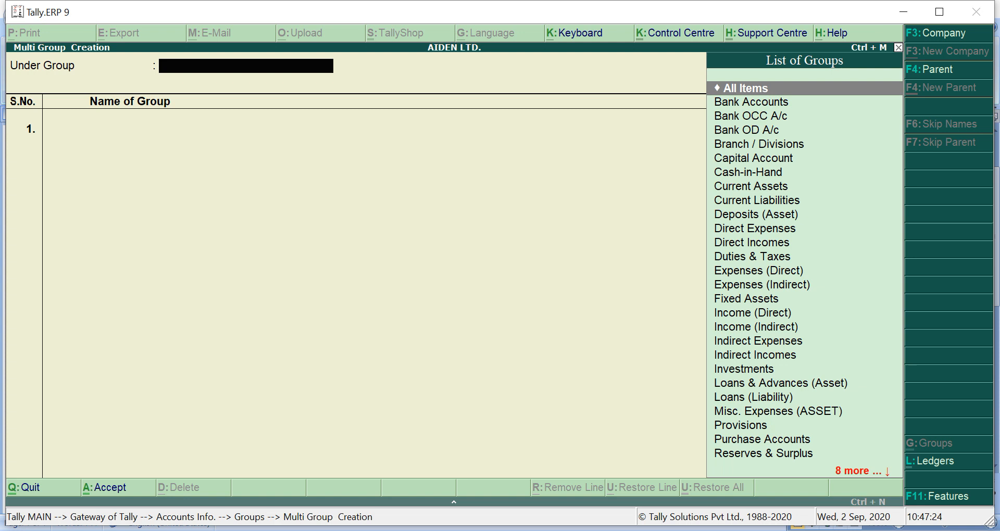
text(SU)
key(Down)
key(Down)
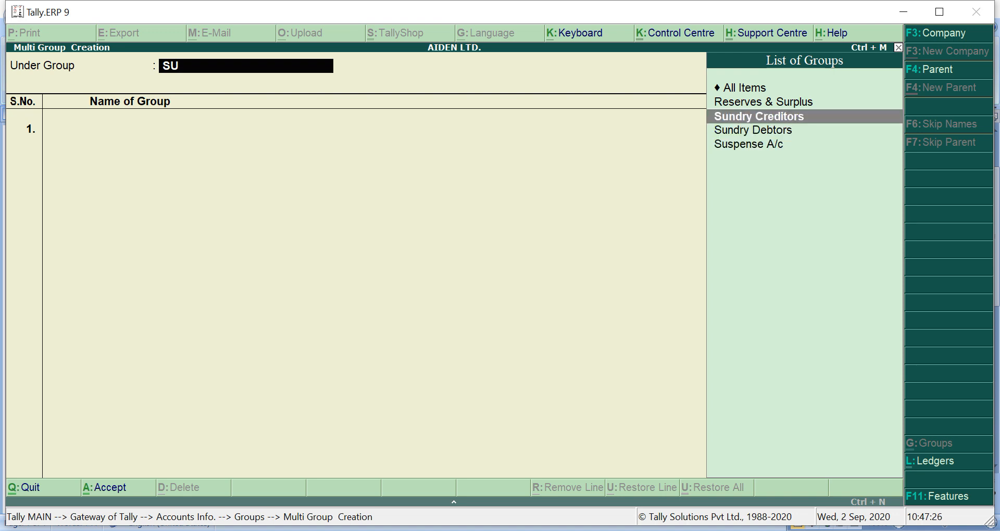
key(Return)
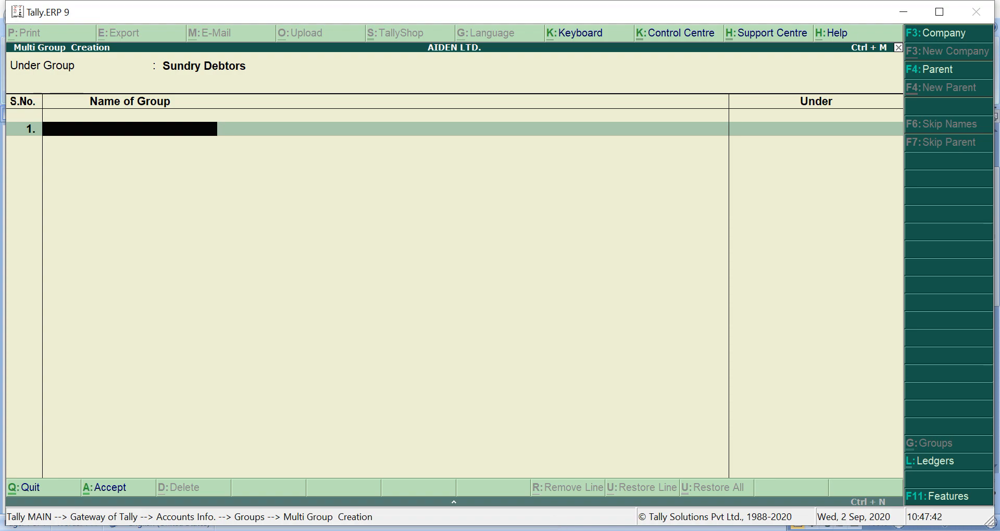
Check the regions in the Word exercise and add the groups EAST INDIA and WEST INDIA under Sundry Debtors in Tally.
click(559, 530)
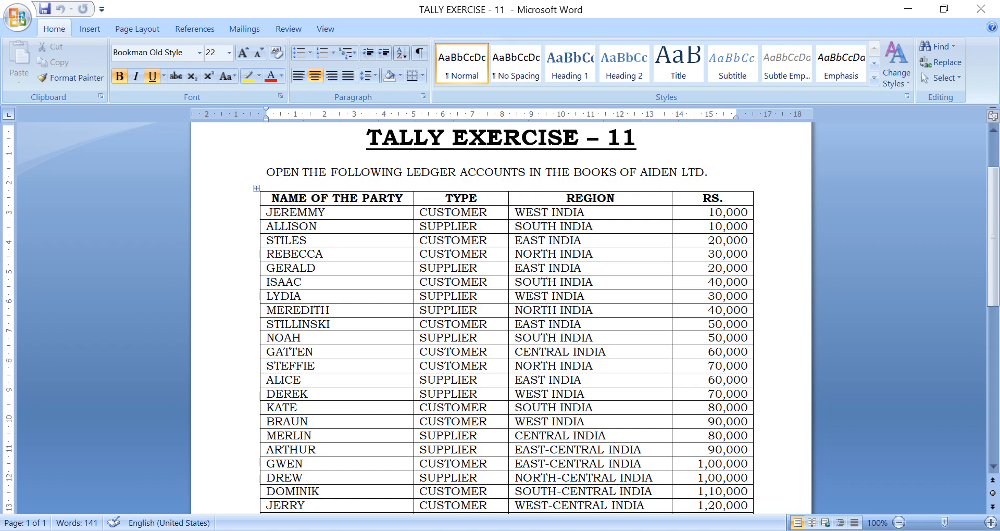
key(alt+Tab)
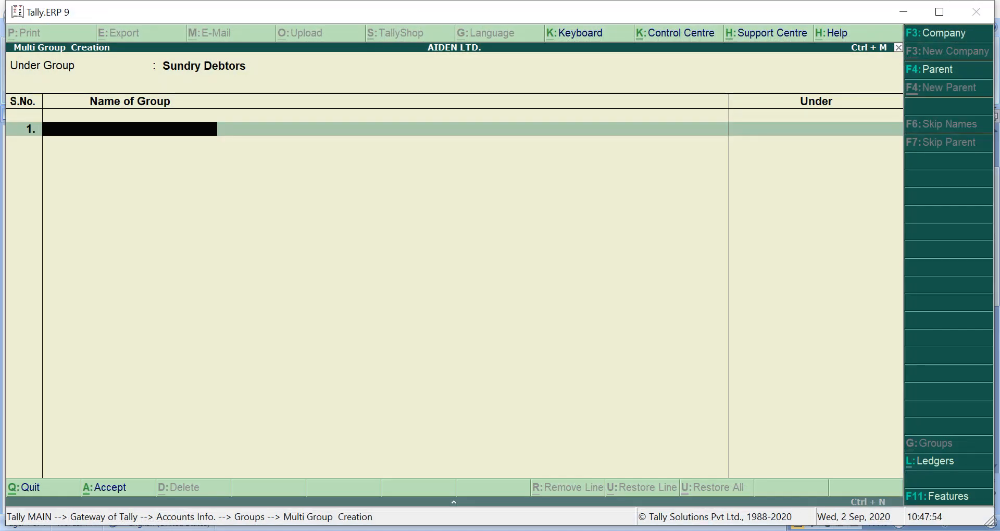
text(EAST INDIA)
key(Return)
text(WEST I9N)
key(BackSpace)
key(BackSpace)
text(NDIA)
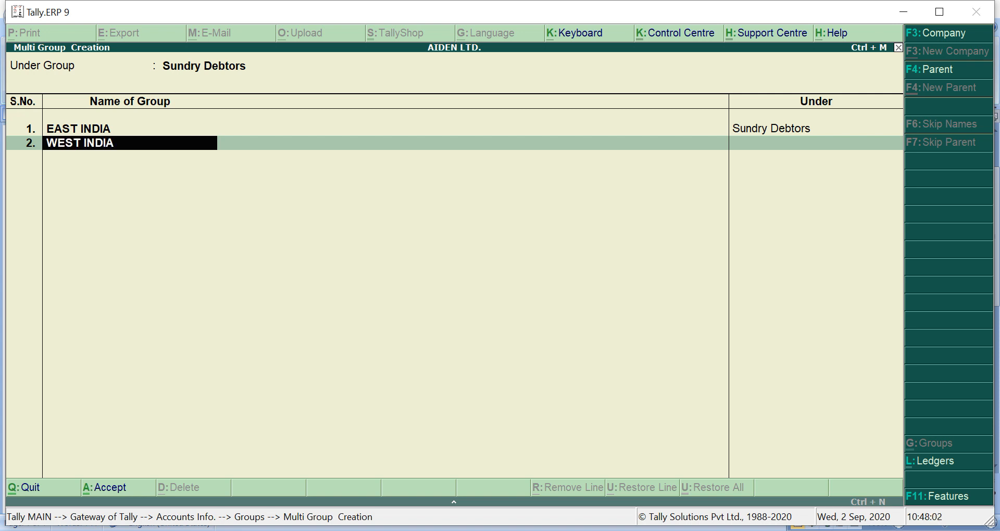
key(Return)
Add the groups NORTH INDIA and SOUTH INDIA under Sundry Debtors.
text(NO)
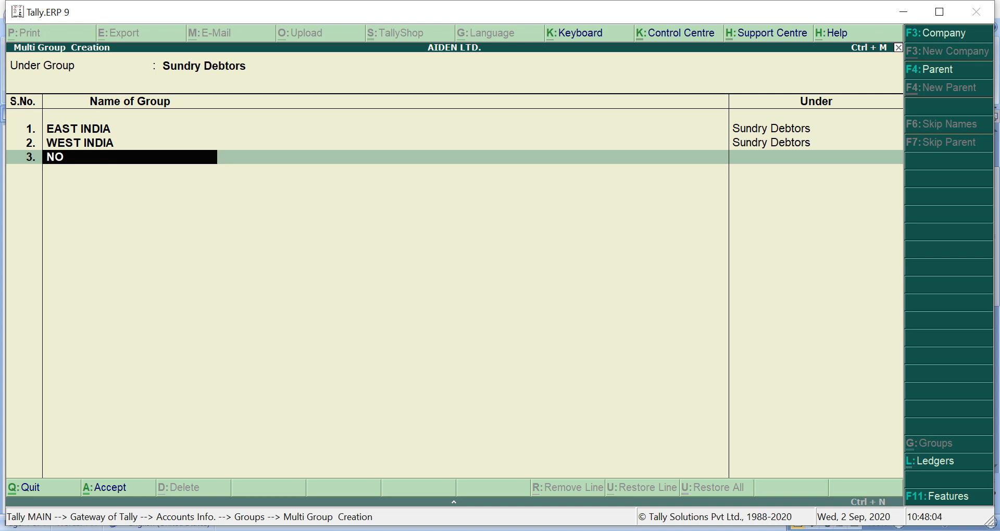
text(RTH INDIA)
key(Return)
text(SOUR)
key(BackSpace)
text(TH INDIA)
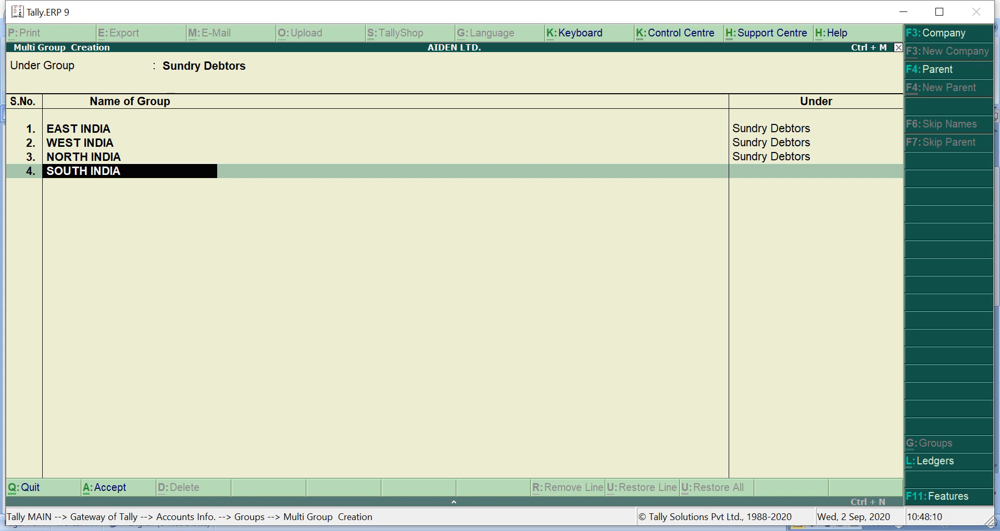
key(Return)
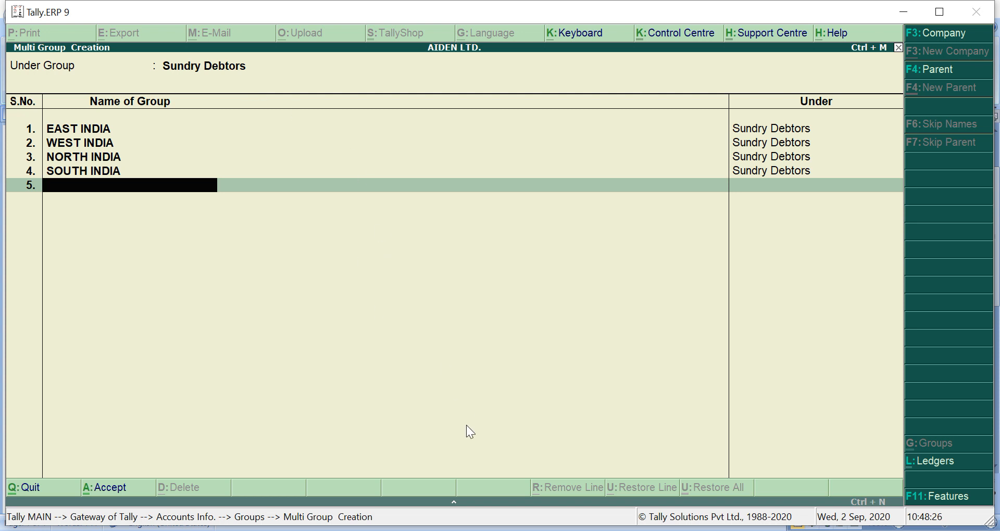
Check the regions in the Word exercise and add the group CENTRAL INDIA under Sundry Debtors in Tally.
mouse_move(544, 530)
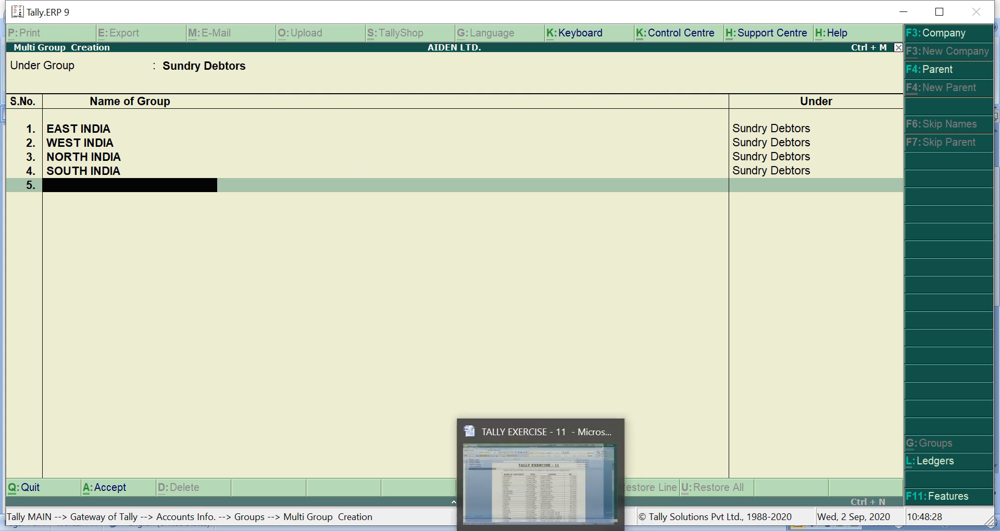
click(544, 482)
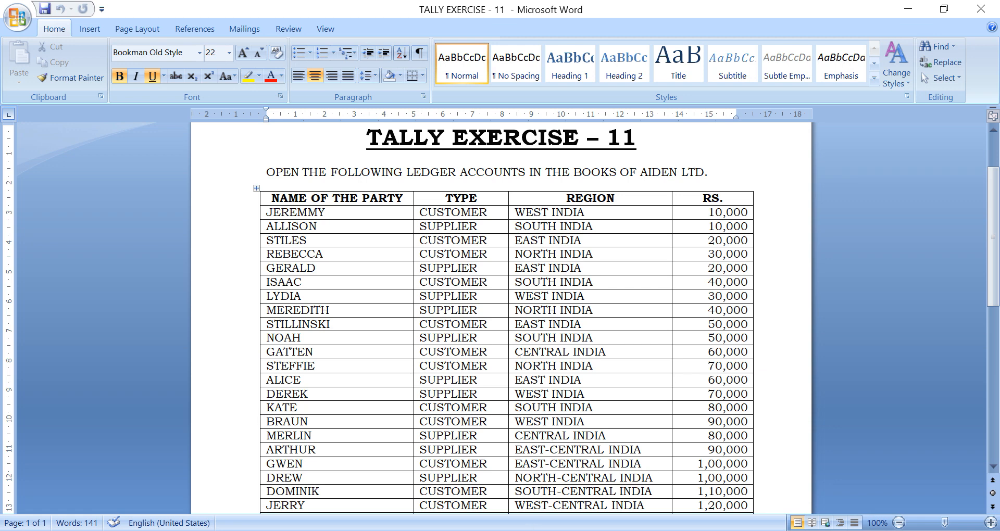
key(alt+Tab)
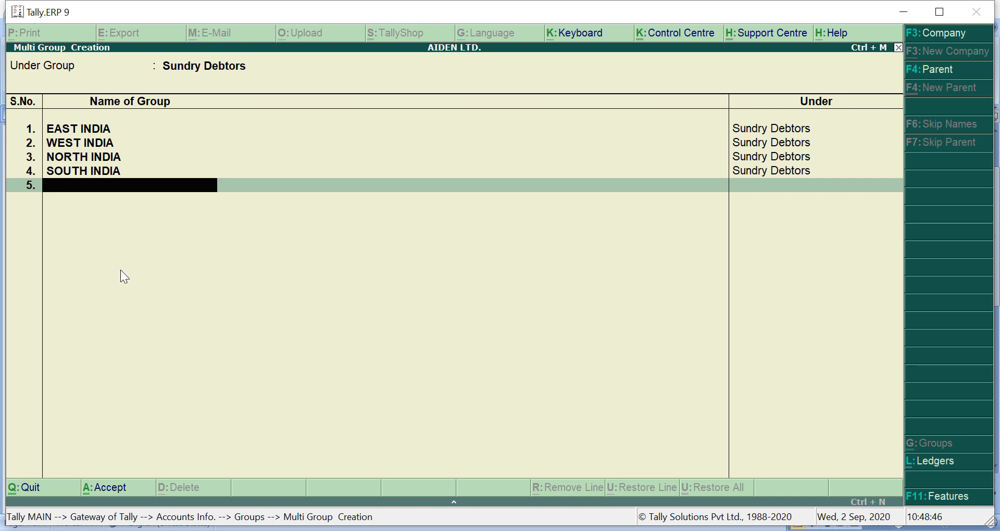
text(CENTRAL INDIA)
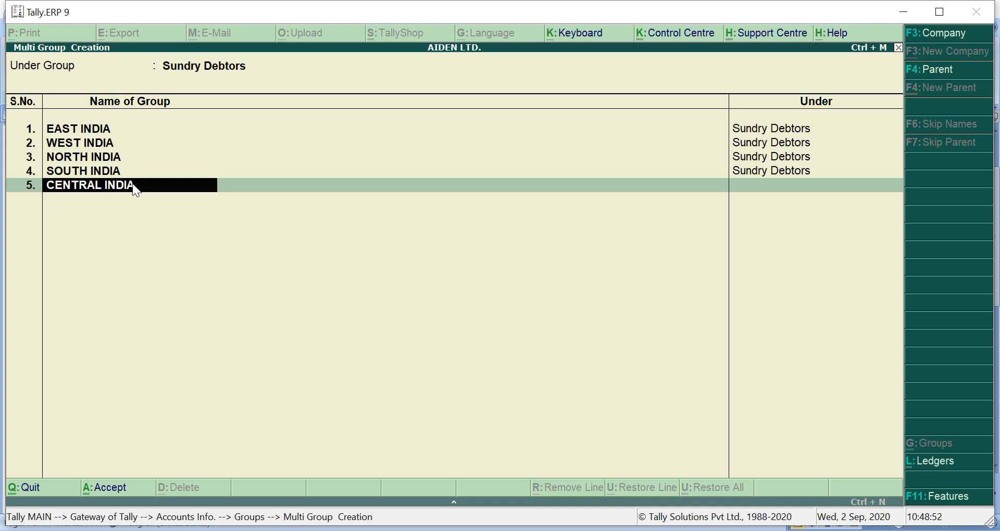
key(Return)
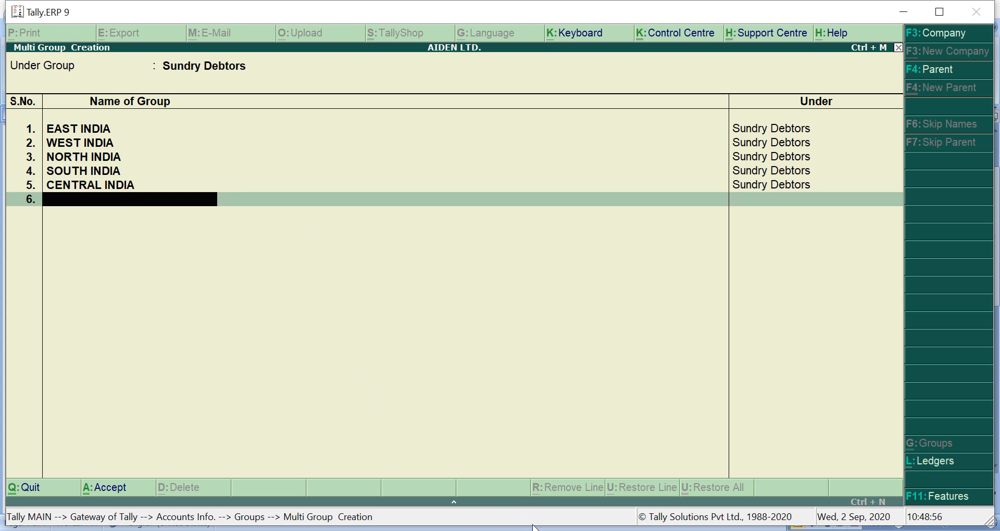
Look up the next customer region in the Word exercise and add the group EAST-CENTRAL INDIA under Sundry Debtors in Tally.
key(alt+Tab)
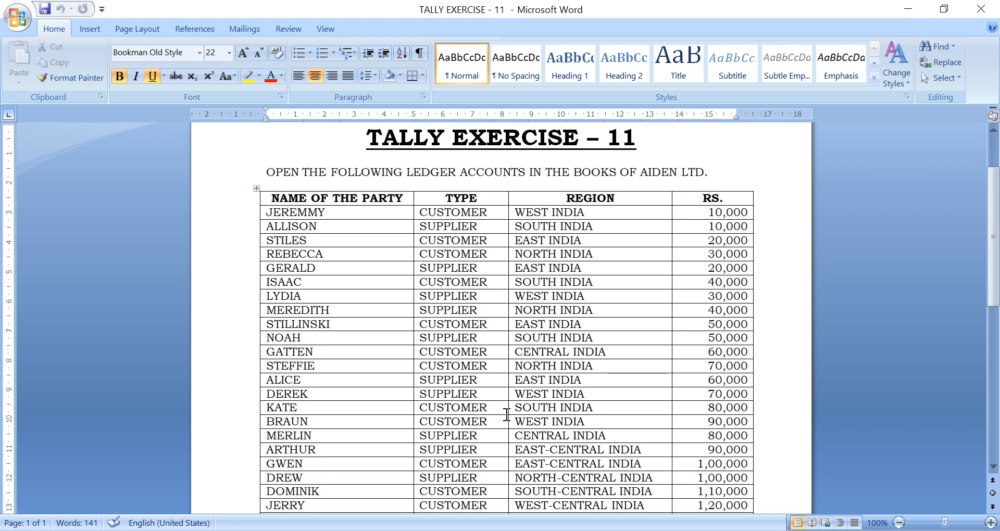
click(504, 465)
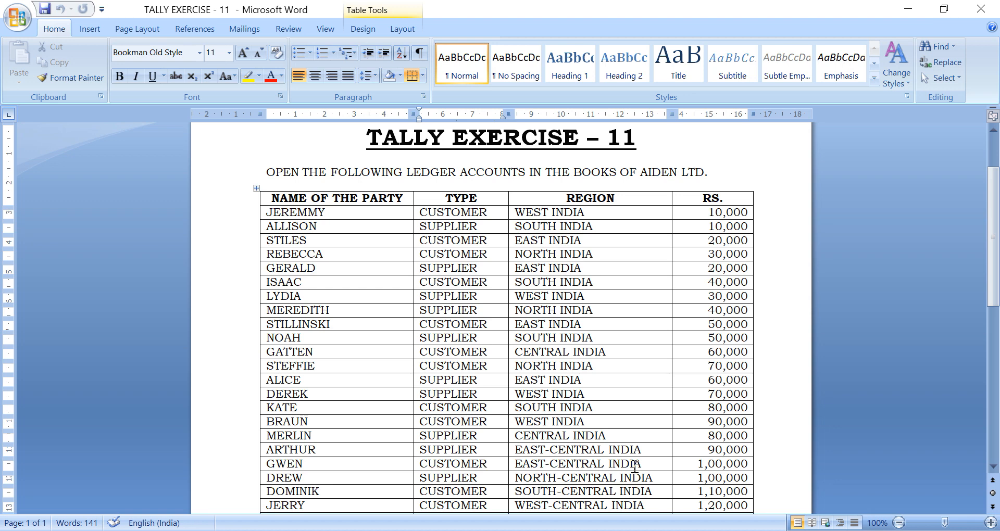
click(560, 530)
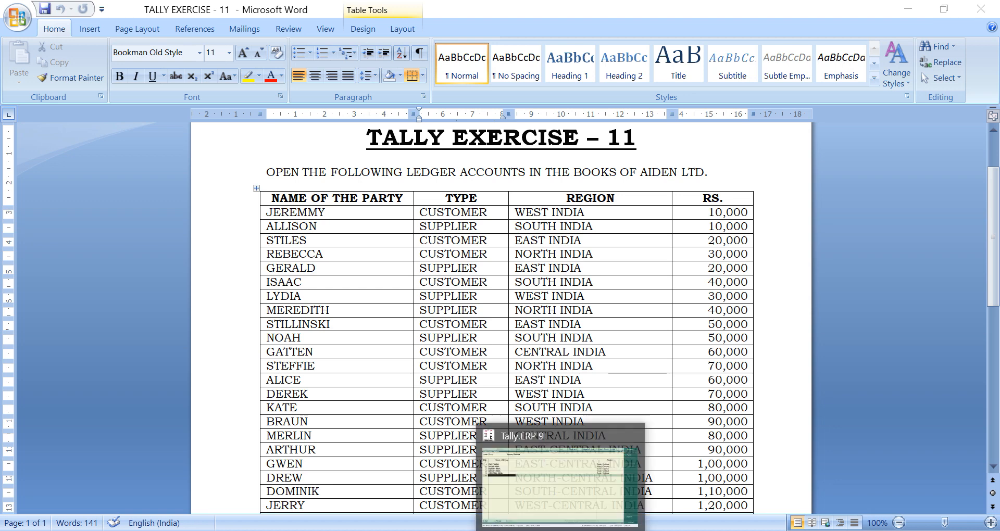
text(EAST)
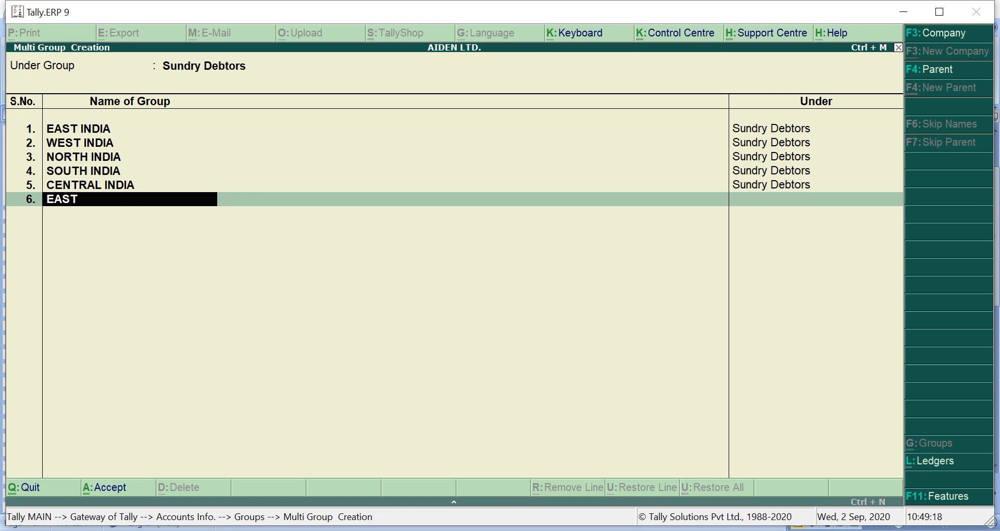
text(-CENTRAL INDIA)
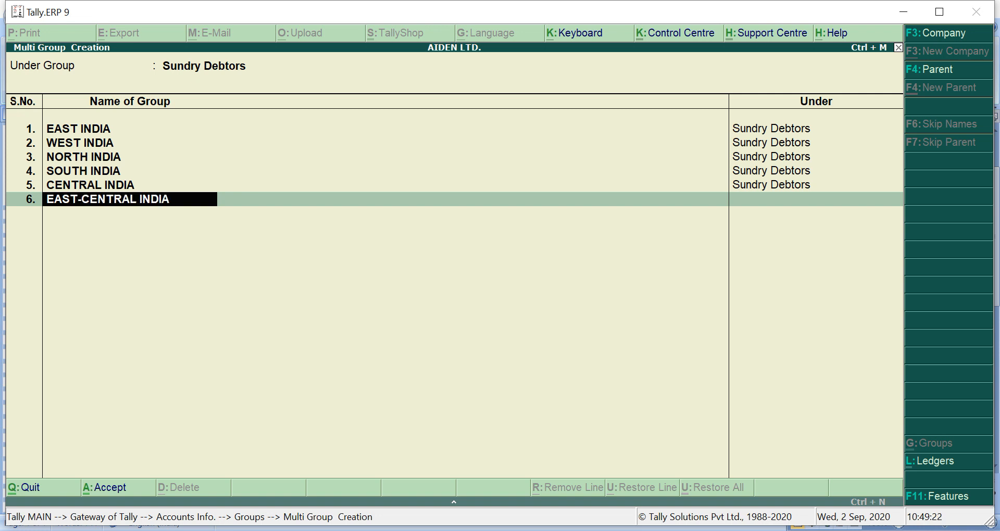
key(Return)
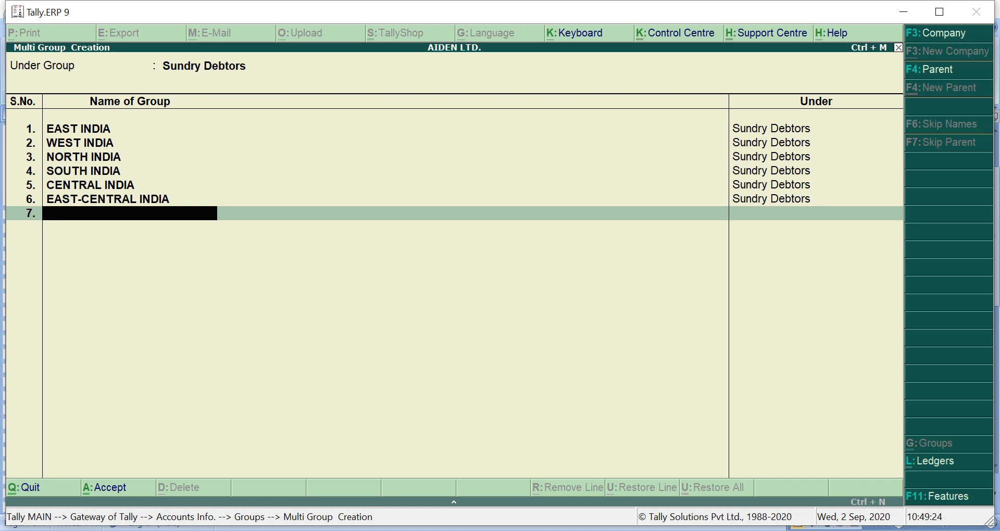
Check the Word exercise again and add the groups SOUTH-CENTRAL INDIA and WEST-CENTRAL INDIA under Sundry Debtors in Tally.
key(alt+Tab)
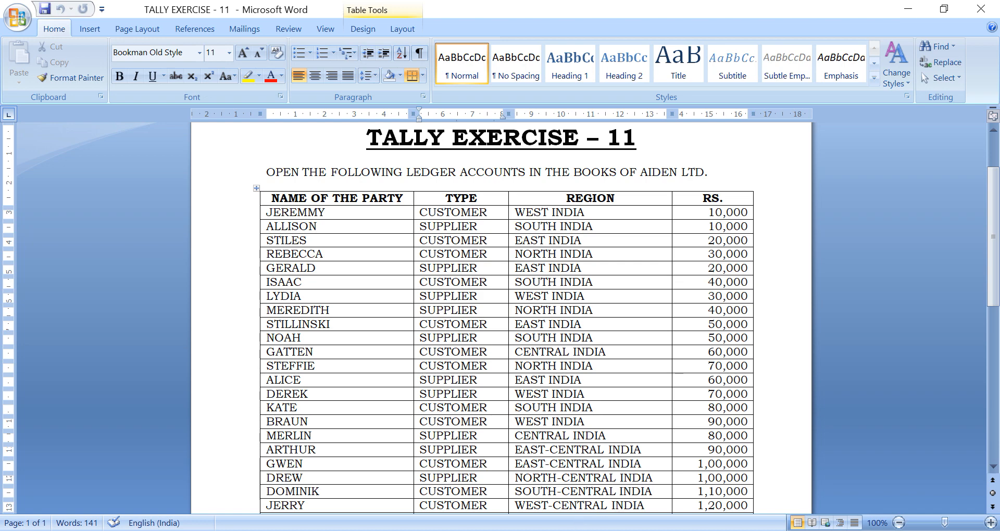
mouse_move(561, 527)
click(561, 484)
text(SORT)
key(BackSpace)
key(BackSpace)
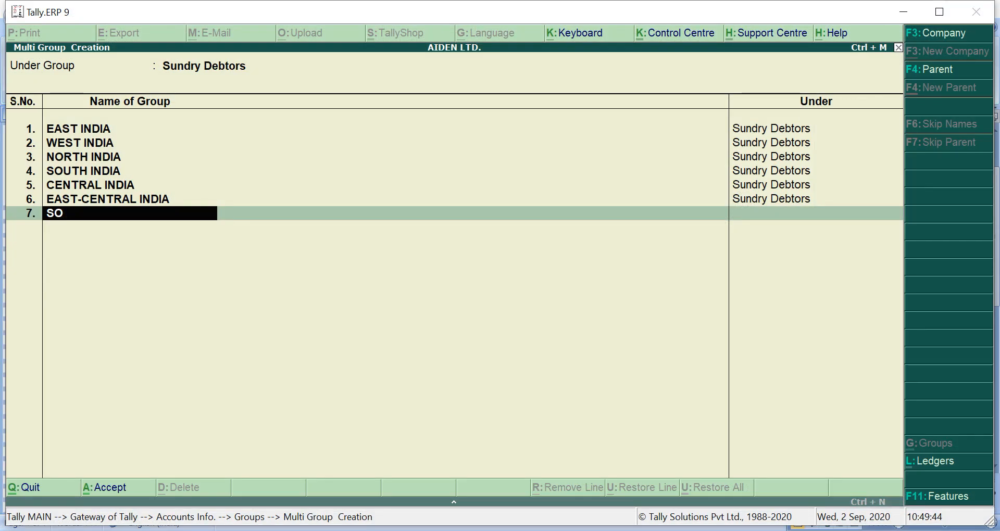
text(UTH-CENTRAL INDIA)
key(Return)
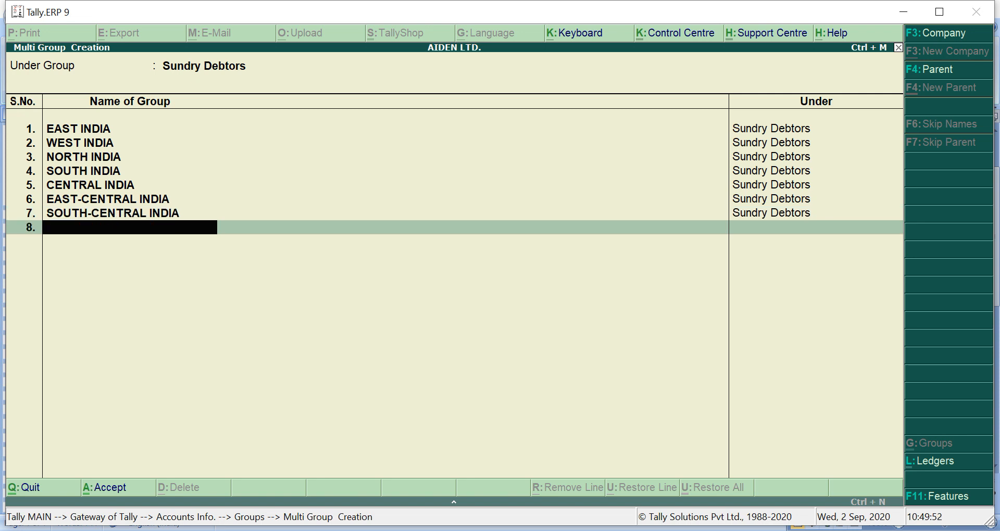
text(WEST-CENT)
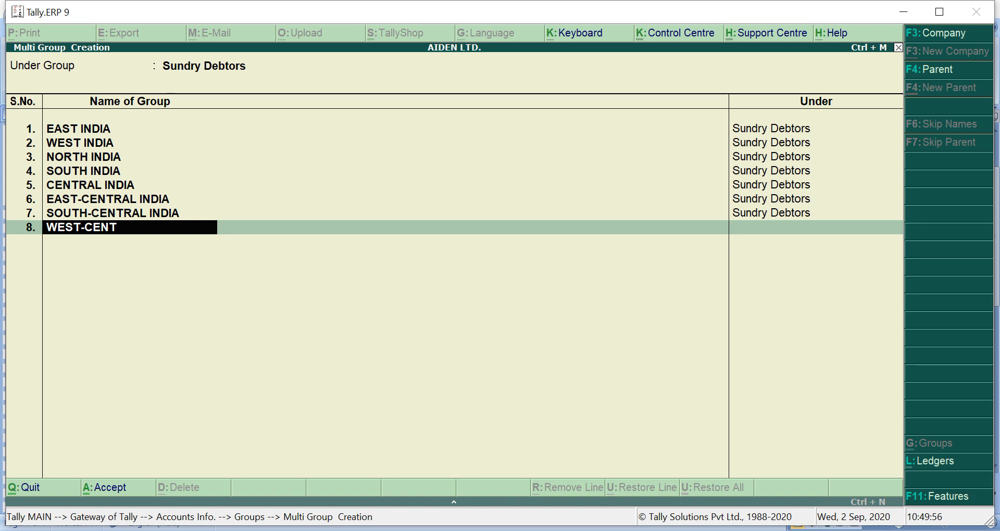
text(RAL INDIA)
key(Return)
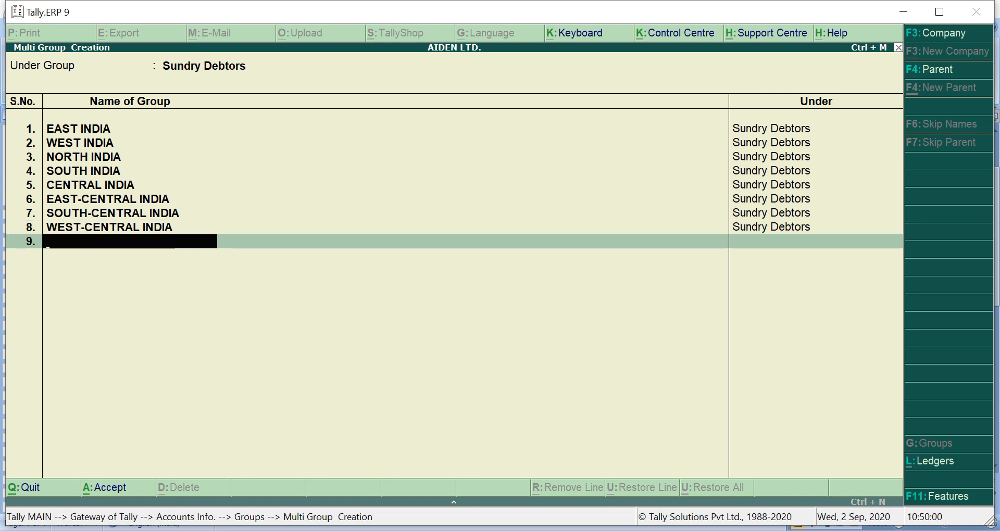
Check the rest of the party table in Word and save the Sundry Debtors groups in Tally.
key(alt+Tab)
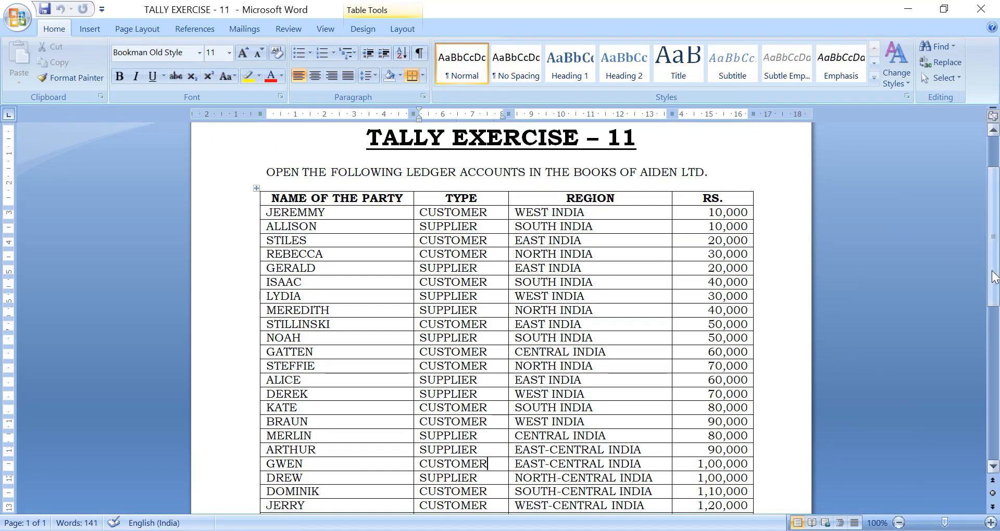
scroll(995, 291, down, 1)
drag(995, 291, 995, 304)
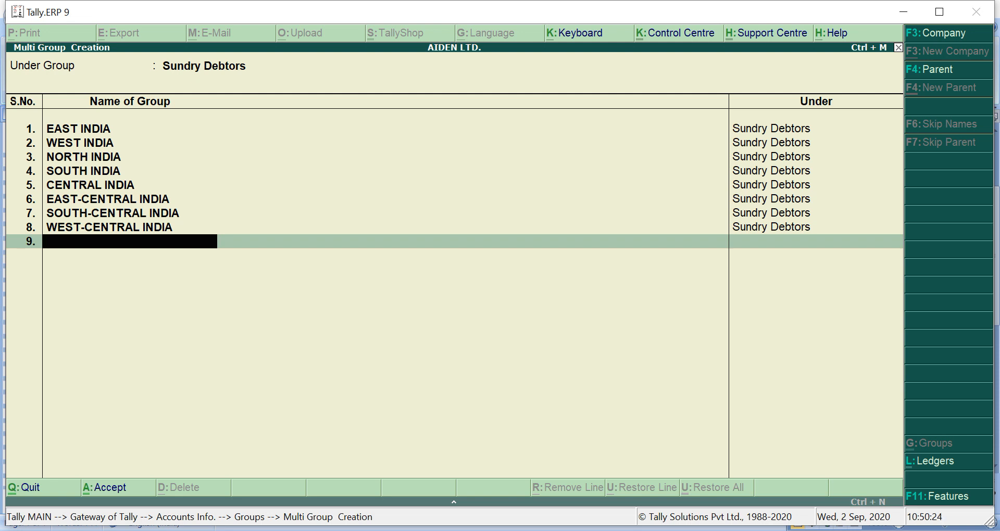
key(Return)
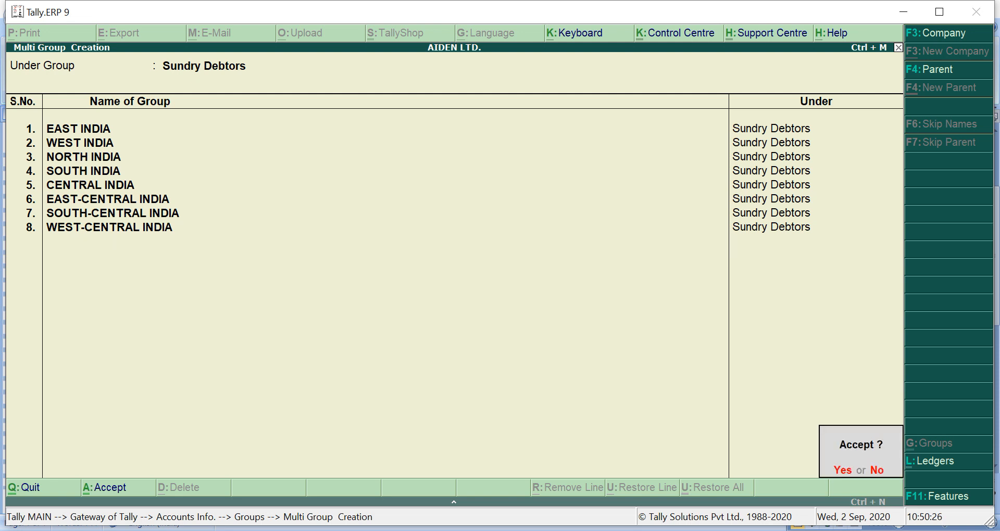
key(Return)
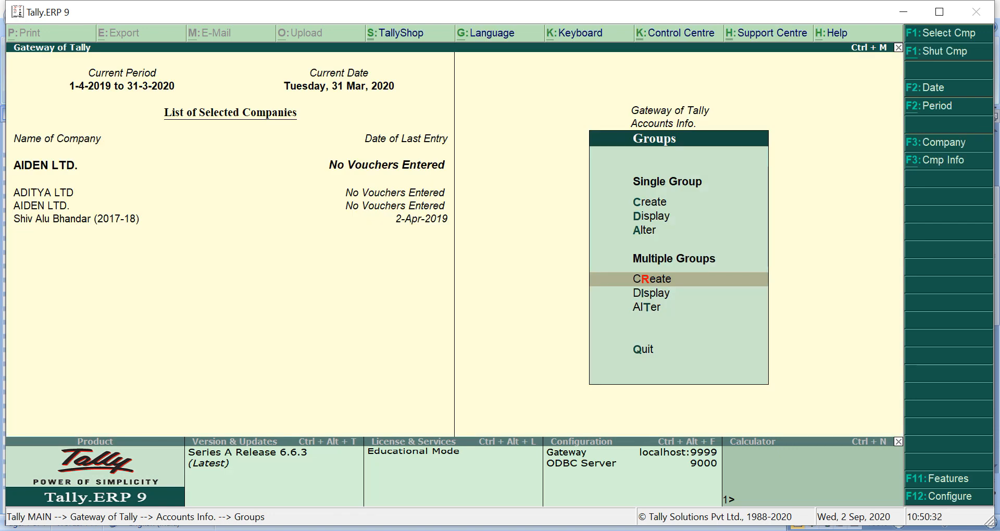
Open multiple group creation again with Sundry Creditors as the parent group.
key(Return)
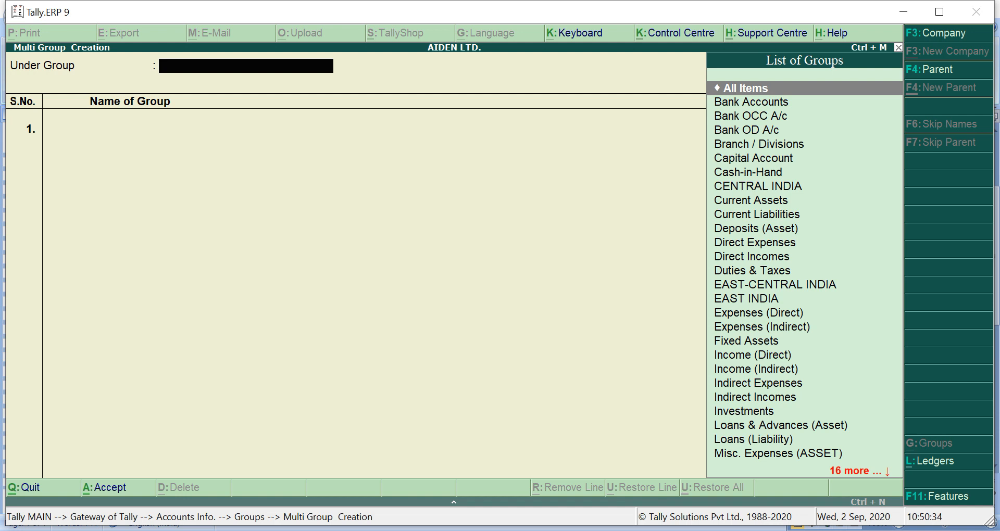
text(SU)
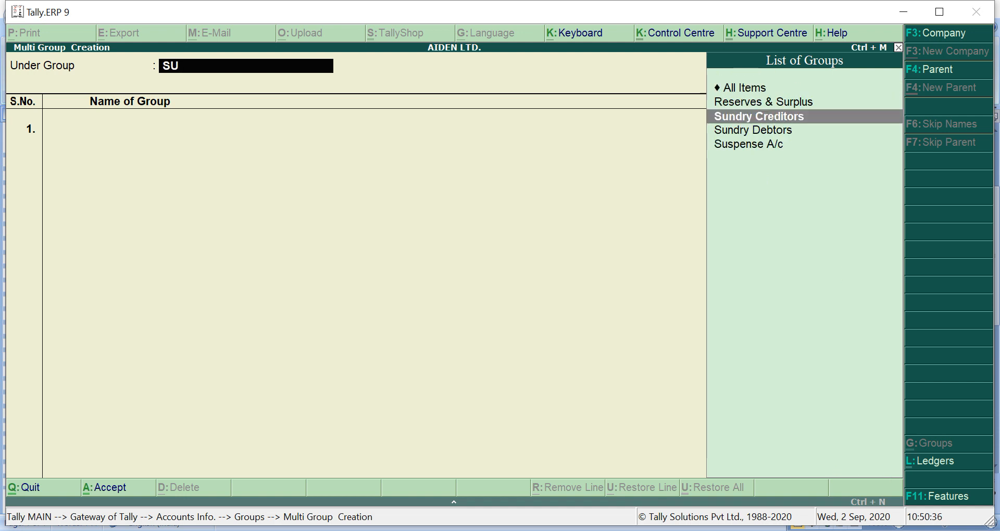
key(Return)
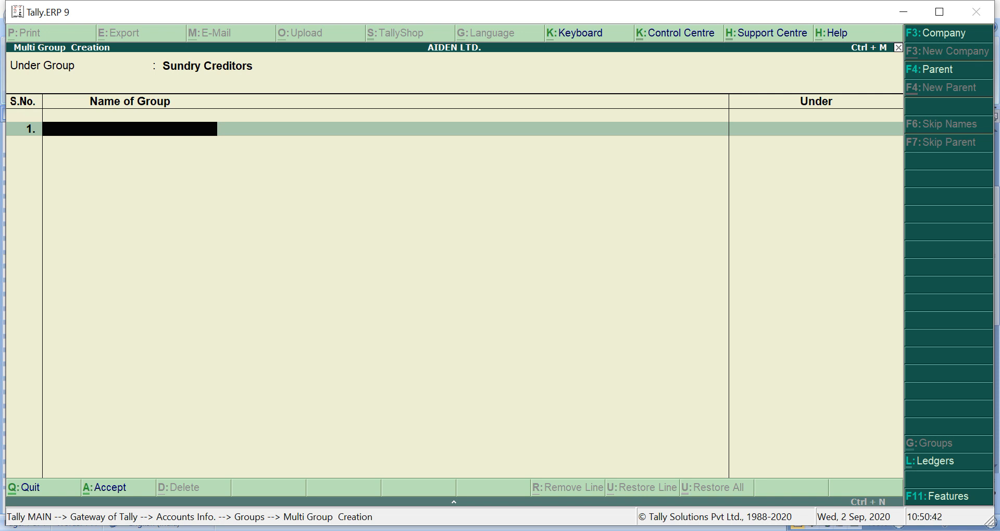
Try naming the first group under Sundry Creditors EAST INDIA, and EAST INDIA CREDITORS instead.
text(EAST INDIA)
key(Return)
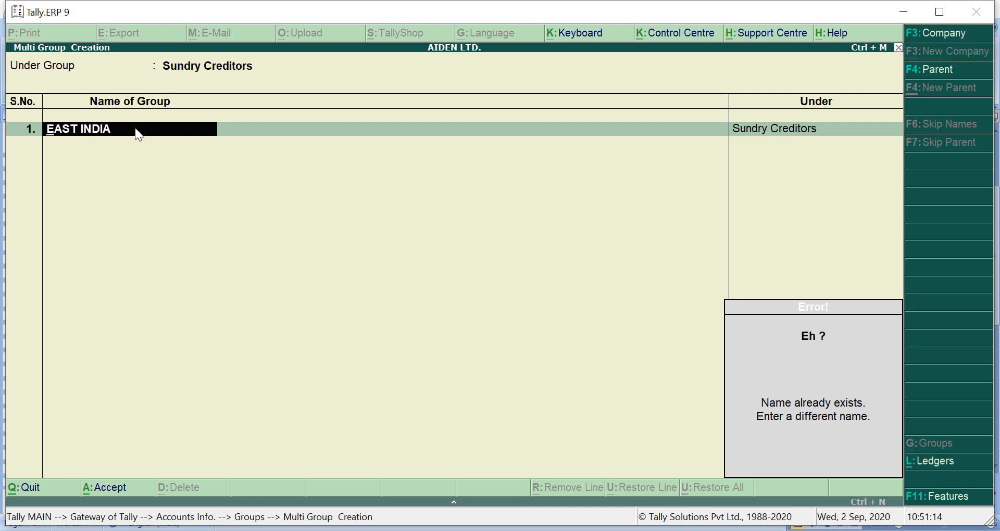
key(BackSpace)
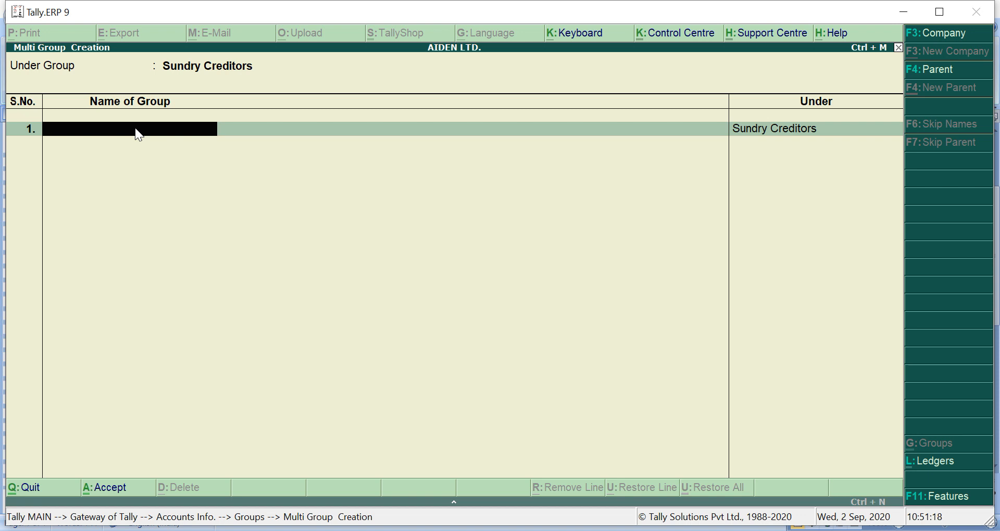
text(EAST INDIA CREDITORS)
key(Return)
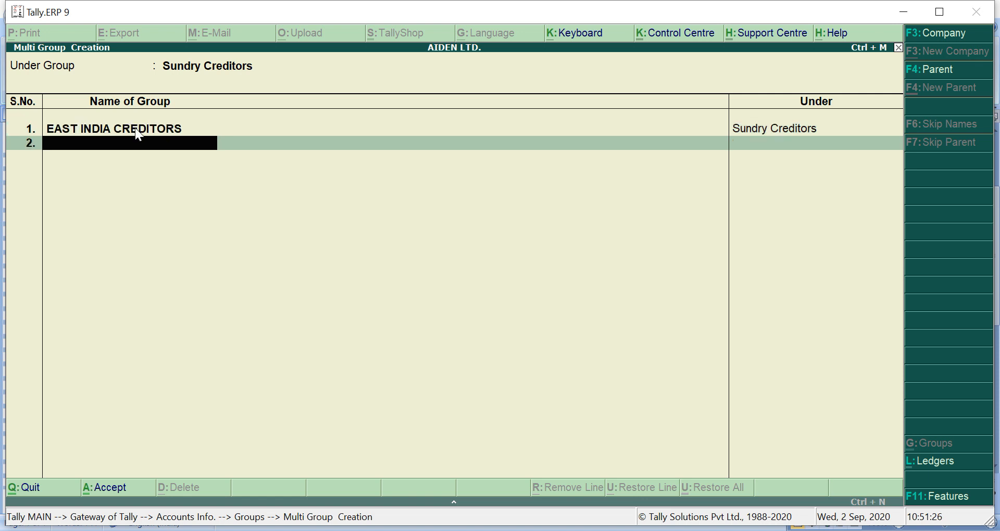
Name the first Sundry Creditors group EAST INDIA SUPPLIERS and add WEST INDIA SUPPLIERS as the second.
key(Up)
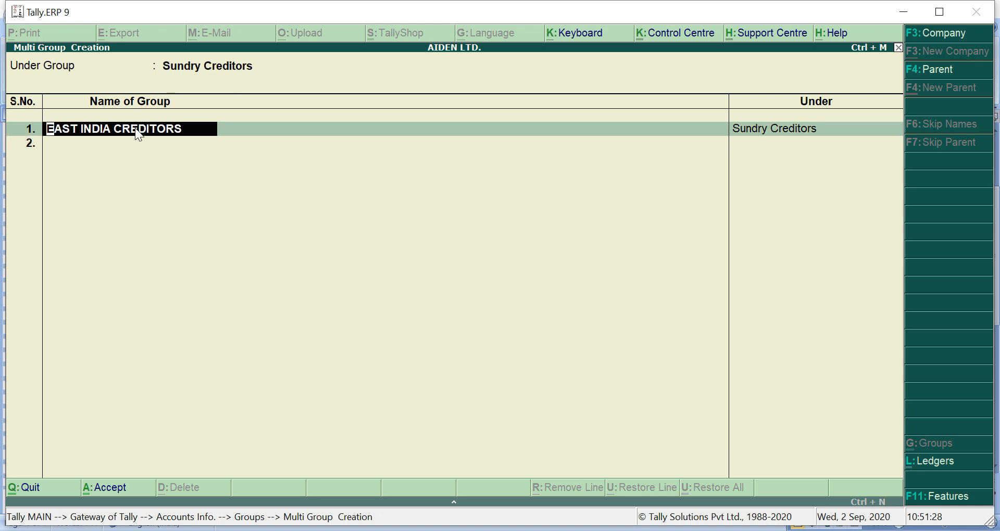
text(EAST INDIA SUPPLIERS)
key(Return)
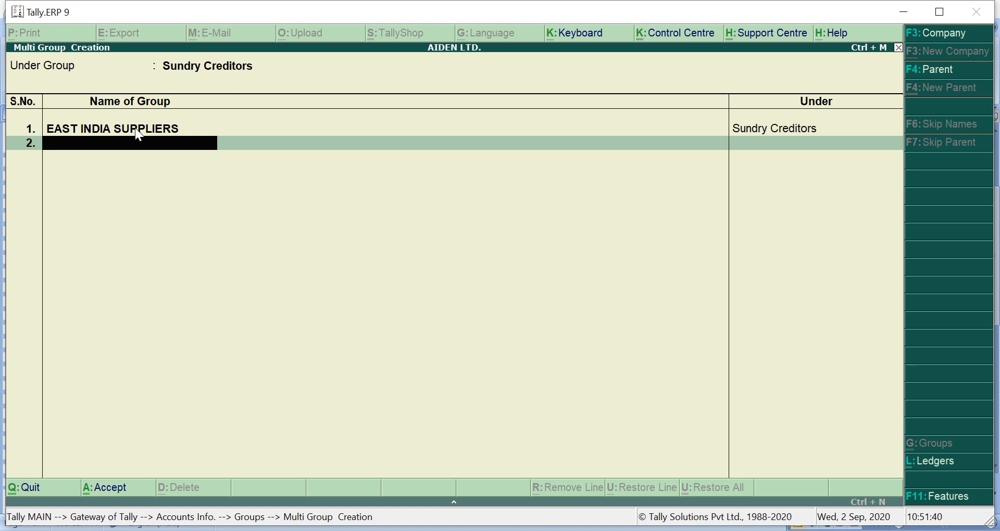
text(WEST INDIA SUPPLIERS)
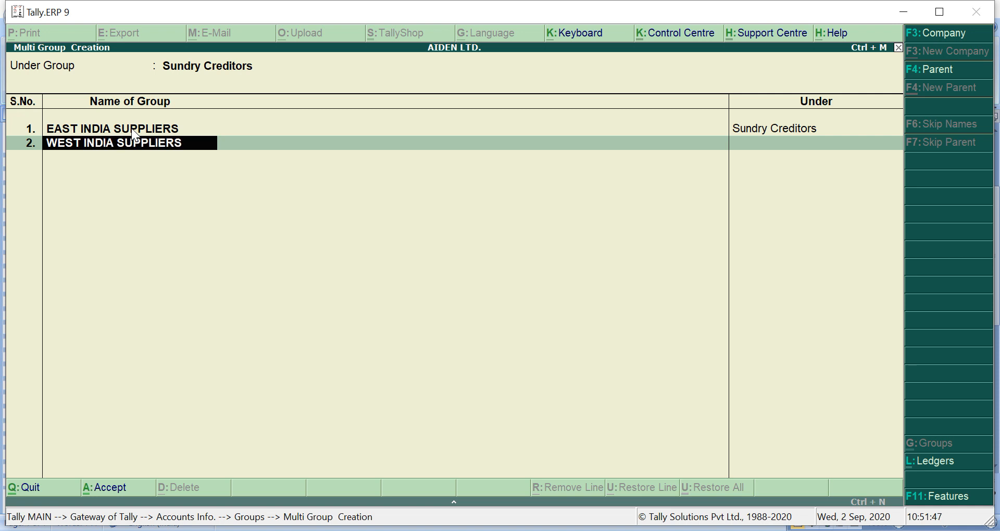
key(Return)
Add the groups NORTH INDIA SUPPLIERS and SOUTH INDIA SUPPLIERS under Sundry Creditors.
text(NORTH INDIA)
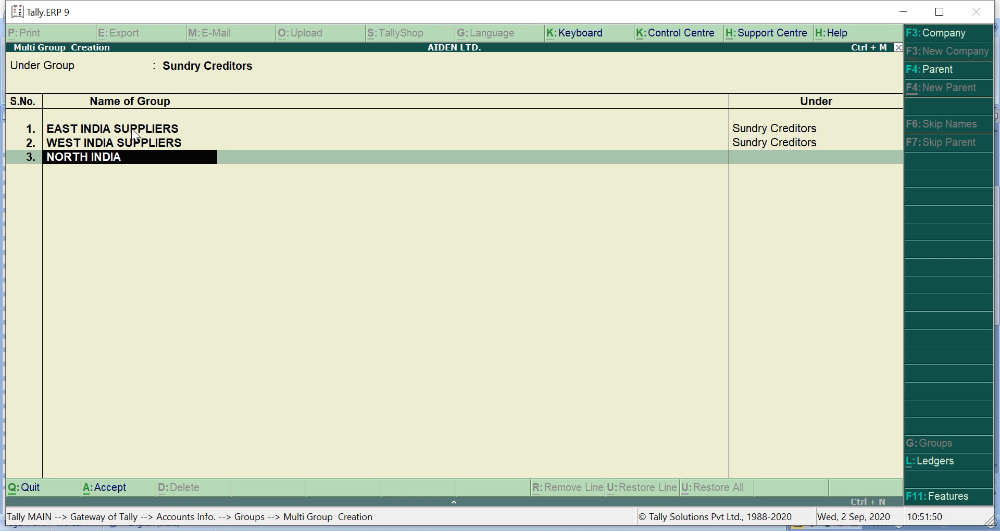
text( SUPPLIERS)
key(Return)
text(W)
key(BackSpace)
text(S)
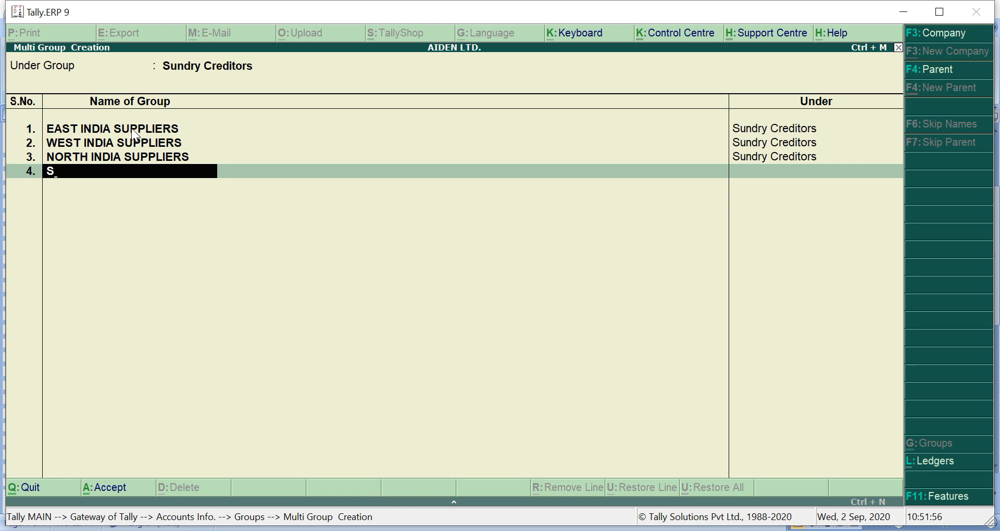
text(O)
key(BackSpace)
text(TH INDIA SUPPL)
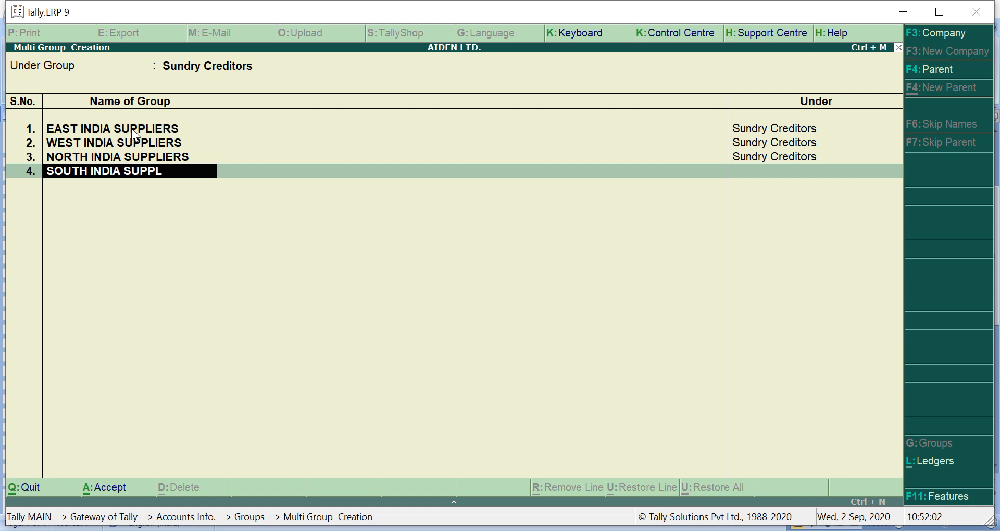
text(IERS)
key(Return)
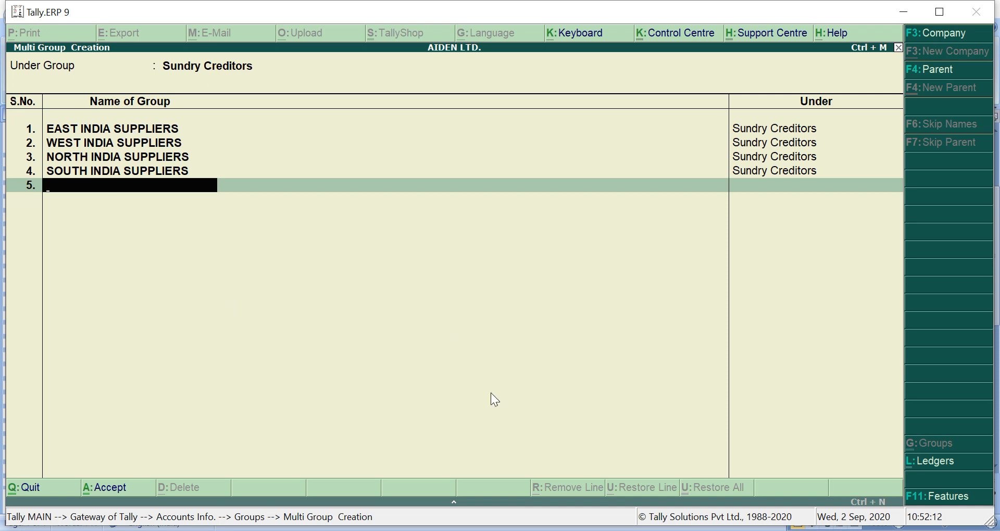
Check the supplier regions in the Word exercise table and add the group CENTRAL INDIA SUPPLIERS under Sundry Creditors in Tally.
key(alt+Tab)
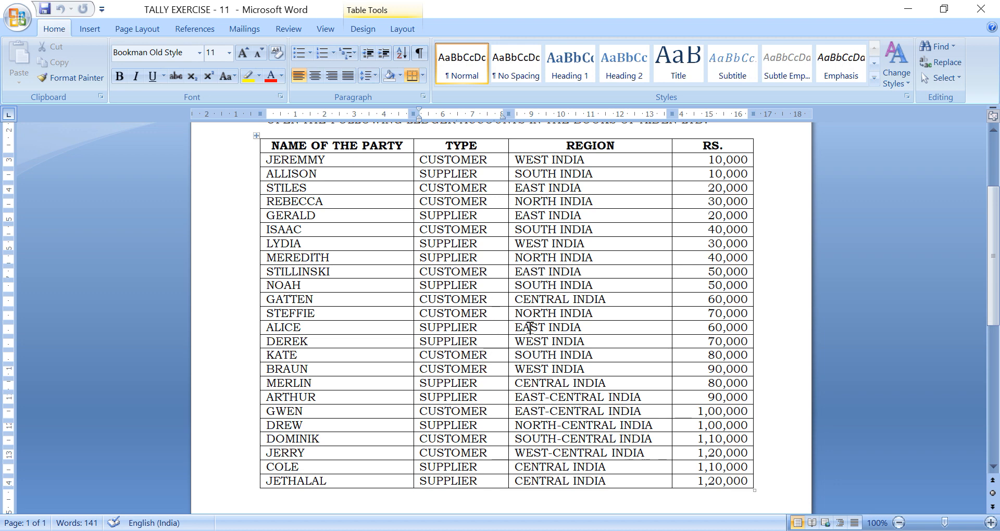
click(503, 382)
key(alt+Tab)
text(CENTRAL INDIA S)
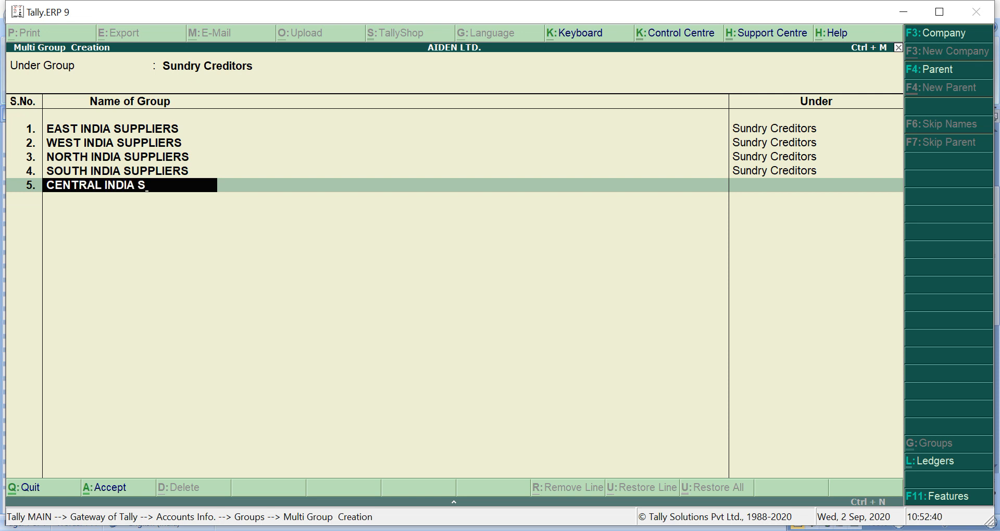
text(UPPLIERS)
key(Return)
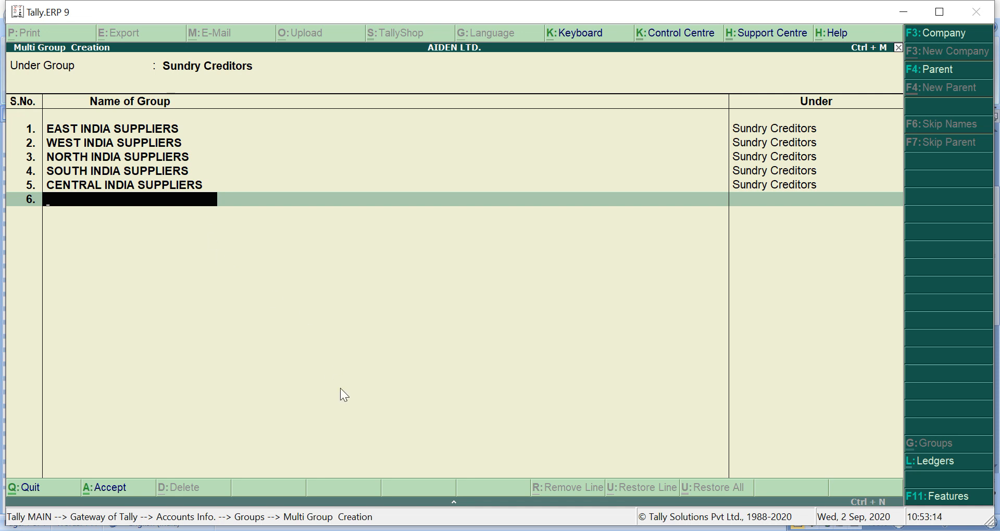
Consult the exercise table in Word and add the group EAST-CENTRAL INDIA SUPPLIERS under Sundry Creditors in Tally.
mouse_move(521, 529)
click(508, 501)
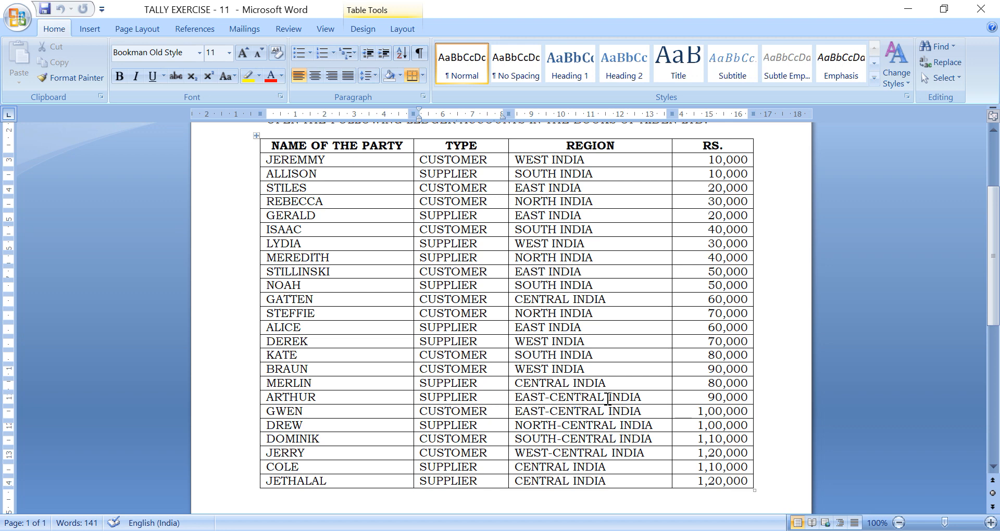
key(alt+Tab)
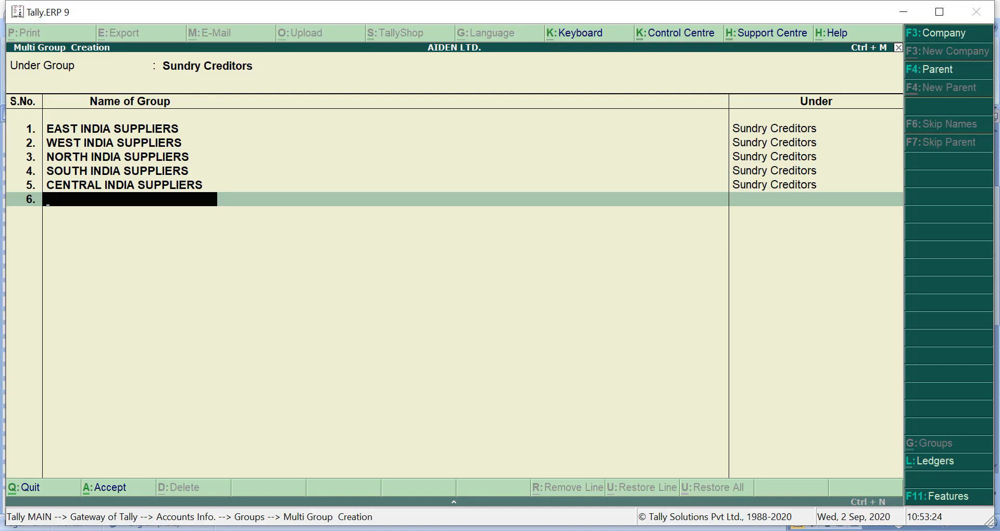
text(EAST-CENTRAL IN)
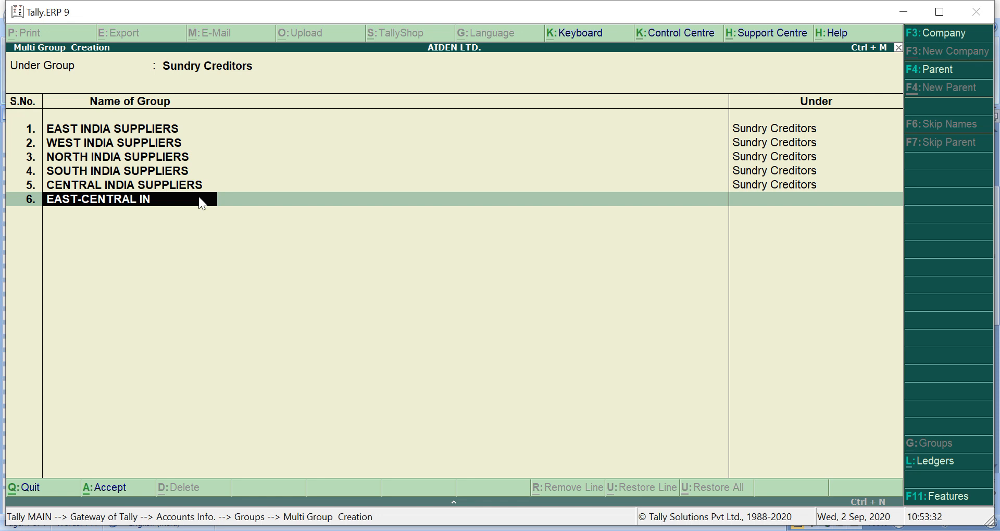
text(DIA SUPPLIERS)
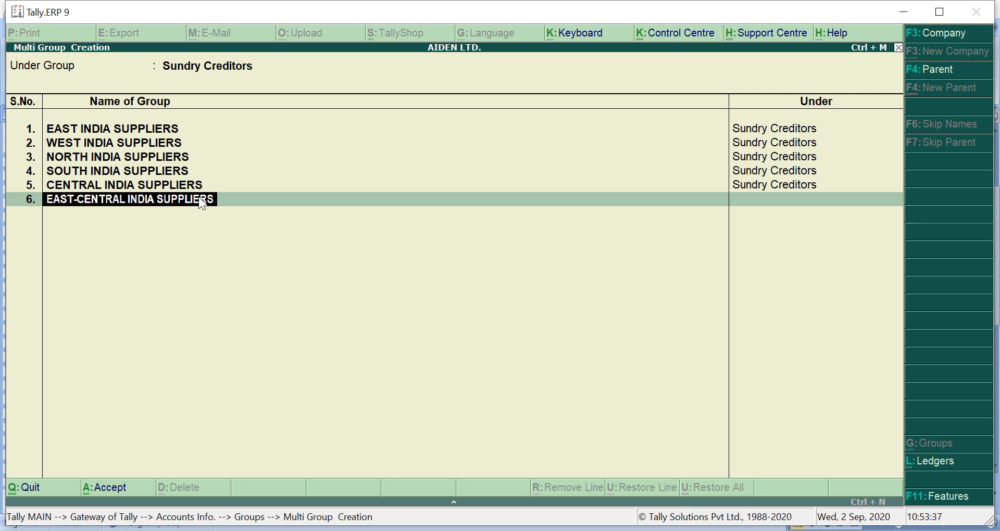
key(Return)
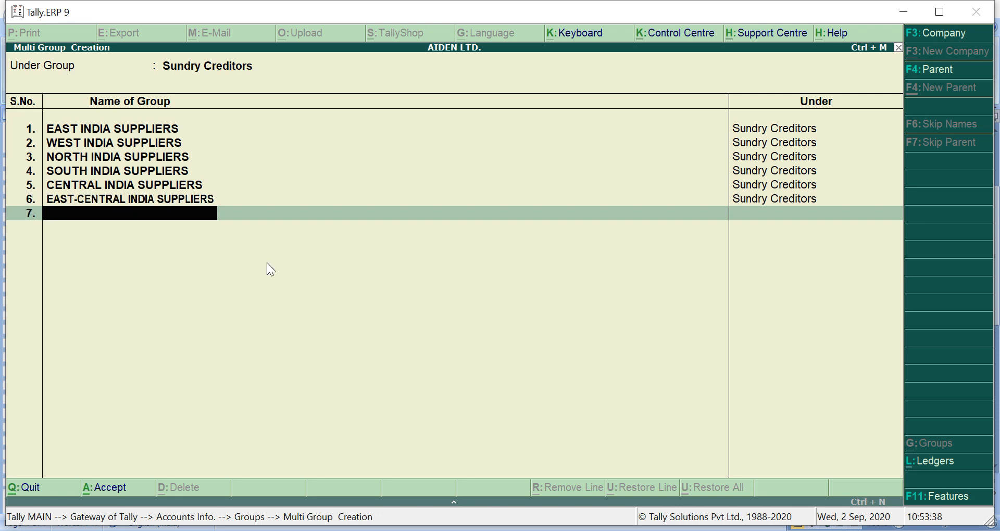
Check the next supplier region in the Word exercise and add the group NORTH-CENTRAL INDIA SUPPLIERS under Sundry Creditors in Tally.
key(alt+Tab)
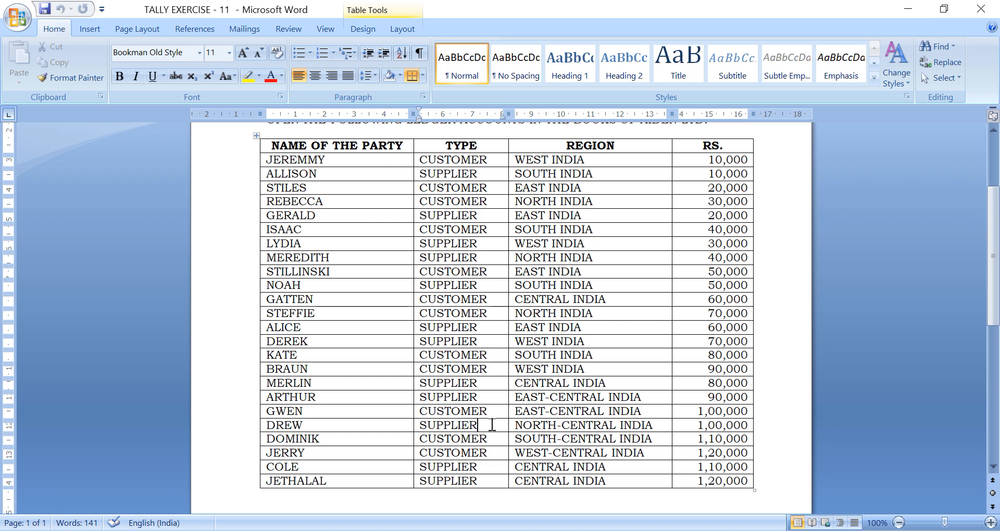
key(alt+Tab)
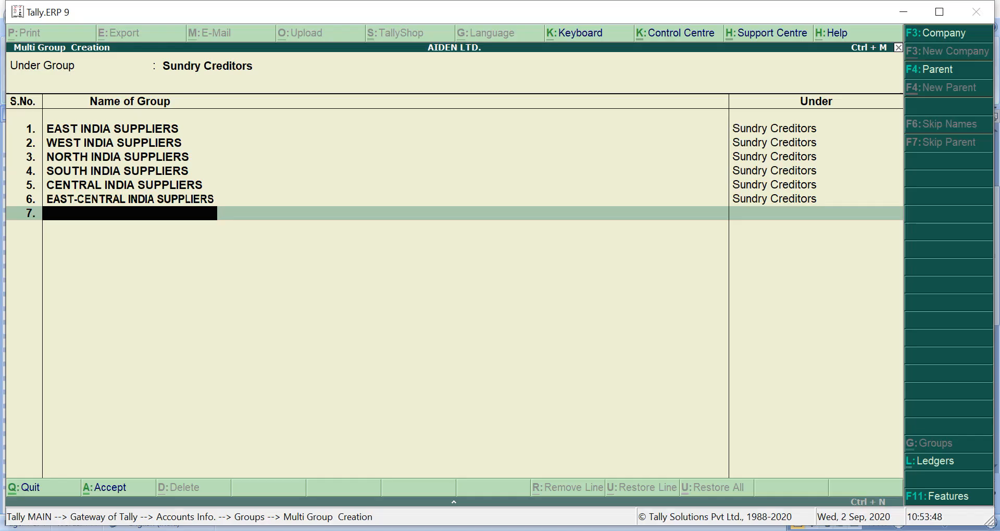
text(NORTH-)
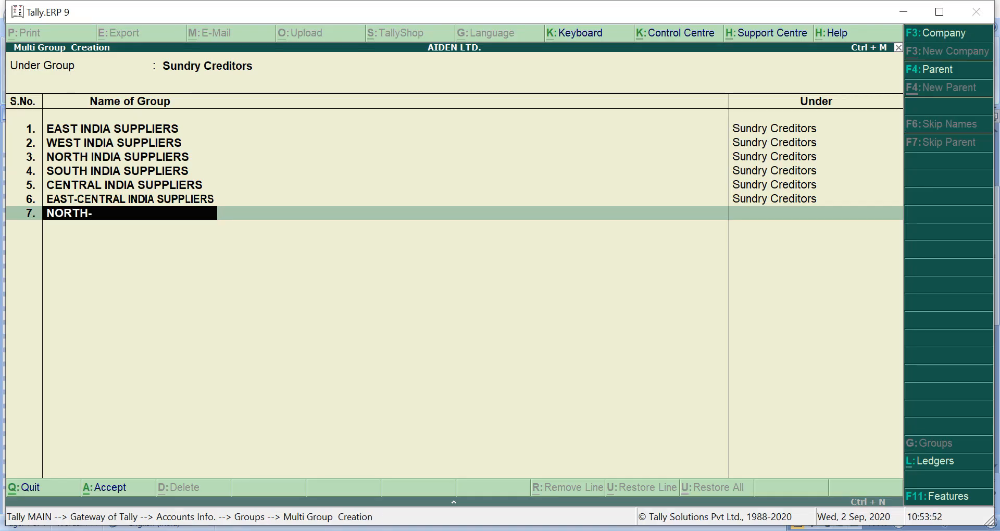
text(CENTRAL INDIA SUPPLIER)
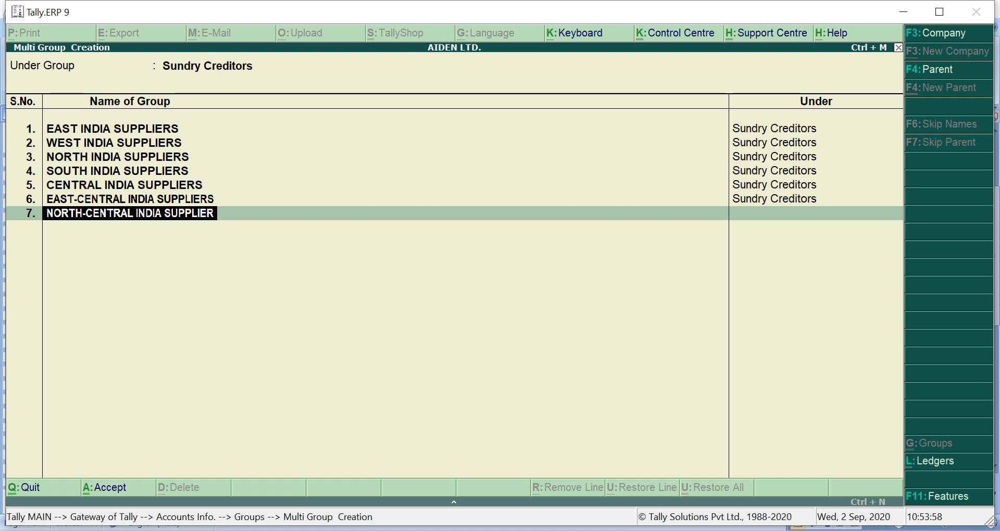
text(S)
key(Return)
Check the Word exercise table for remaining supplier regions and save the Sundry Creditors groups in Tally.
key(alt+Tab)
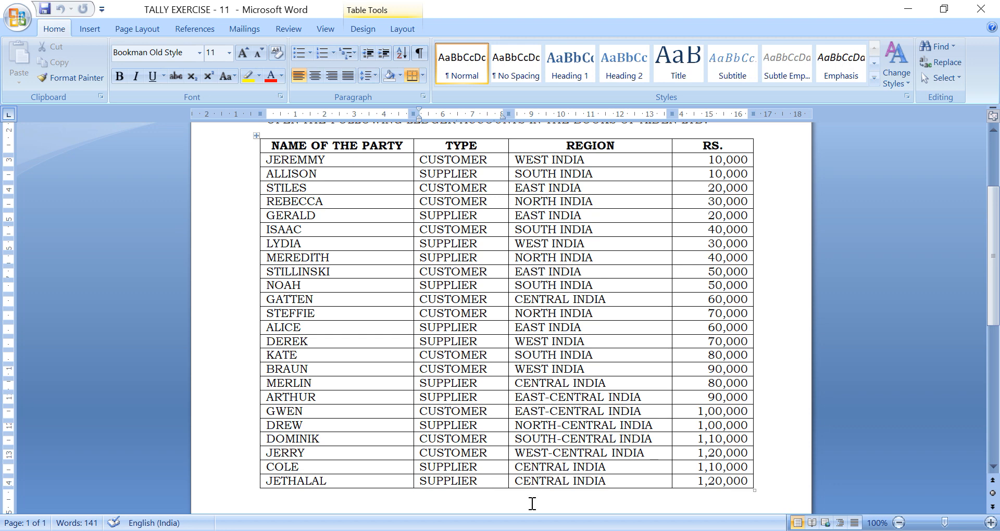
key(super+d)
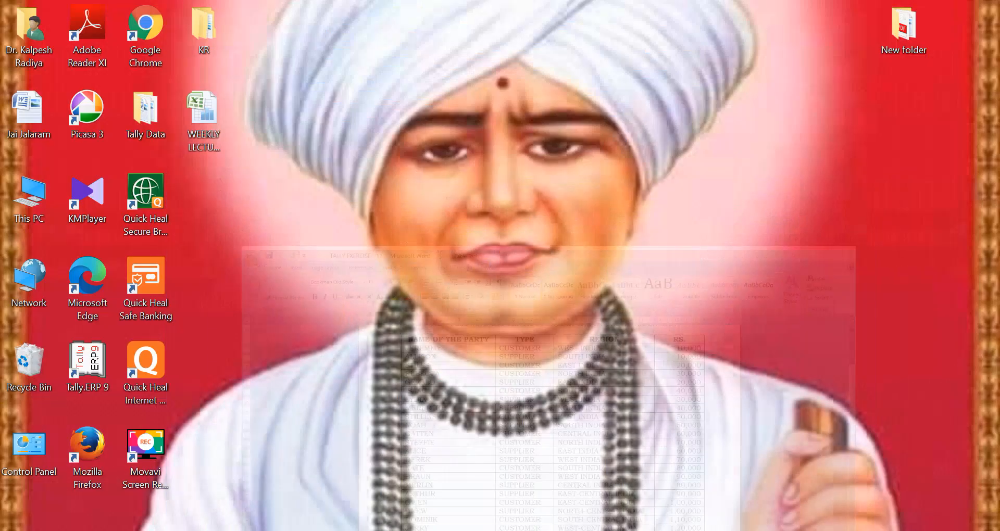
key(super+d)
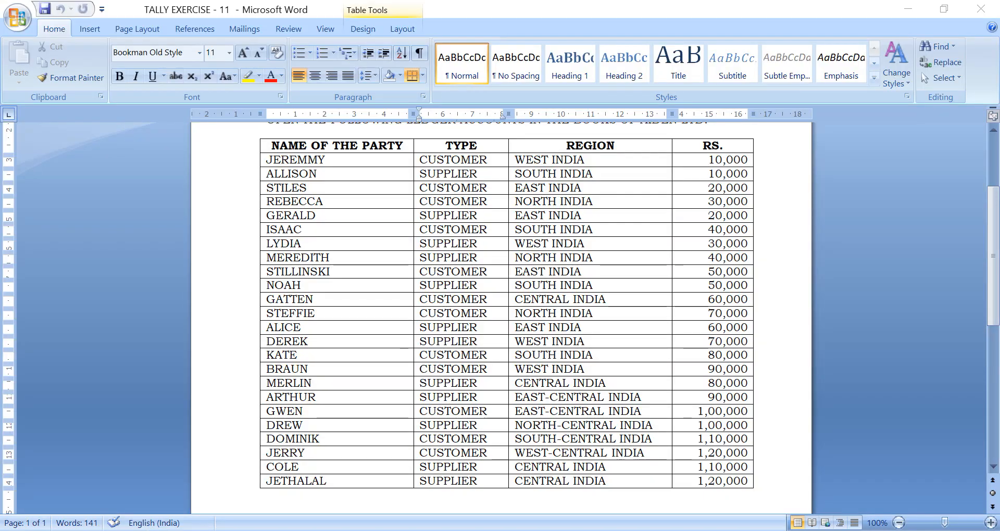
key(alt+Tab)
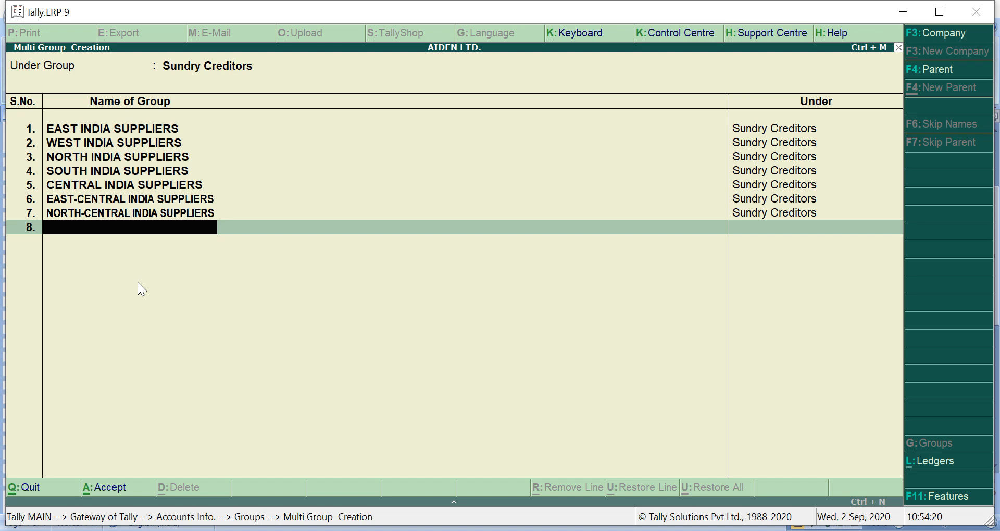
key(Return)
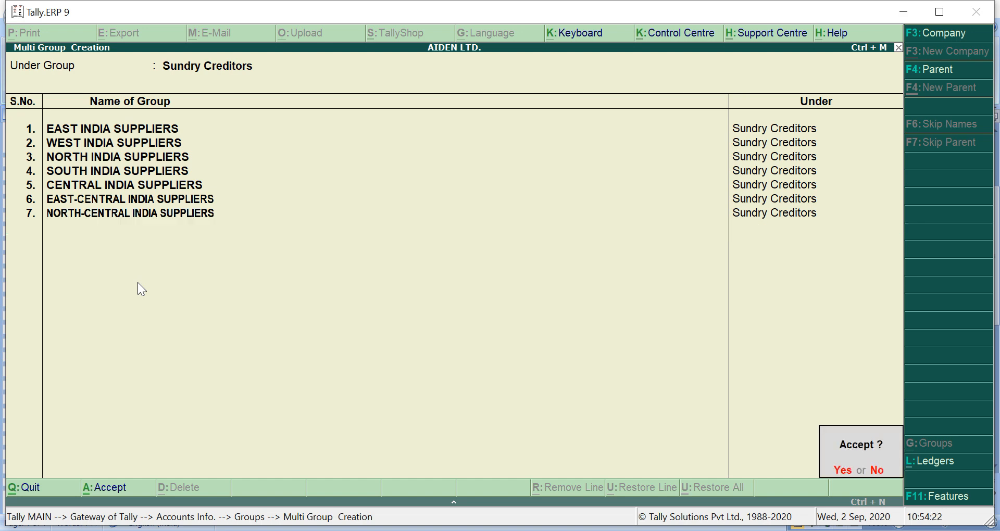
key(Return)
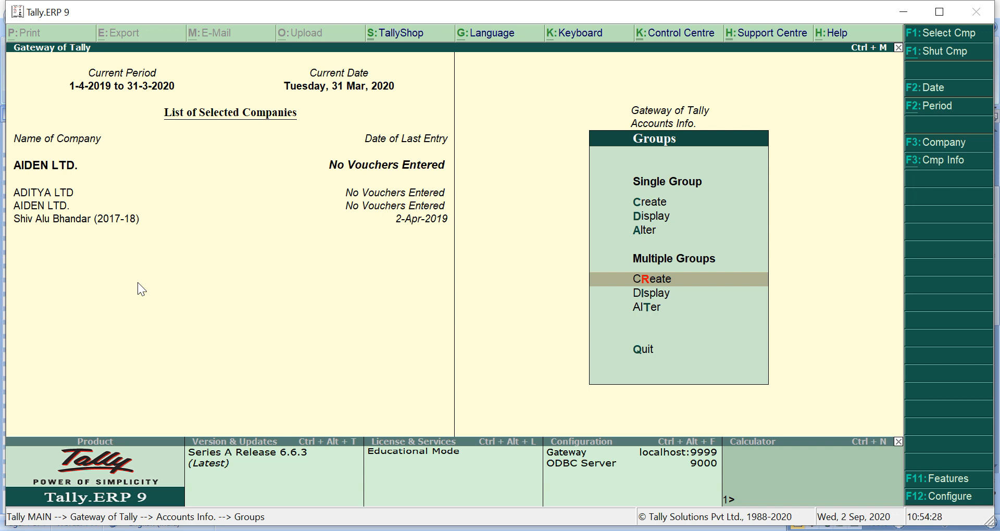
Leave the group options and open multiple ledger creation for AIDEN LTD.
key(Escape)
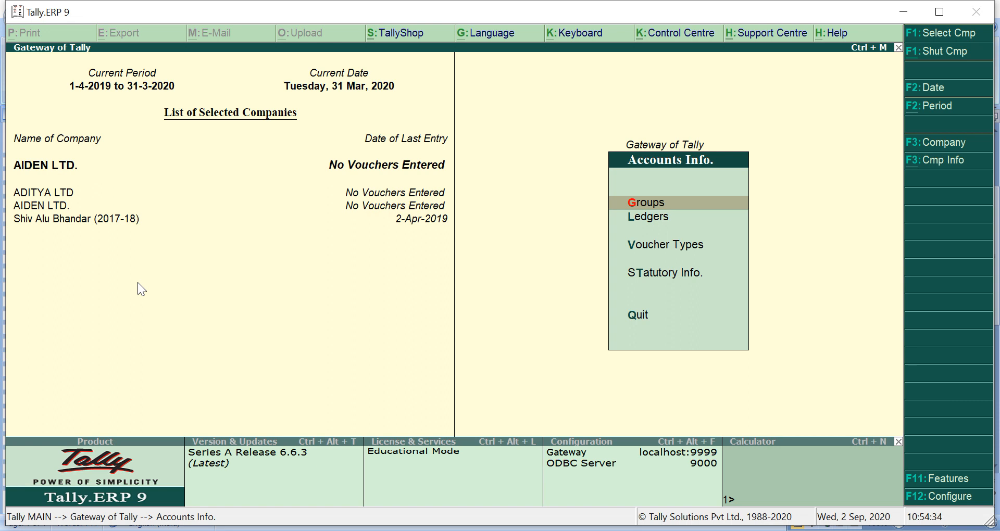
key(Down)
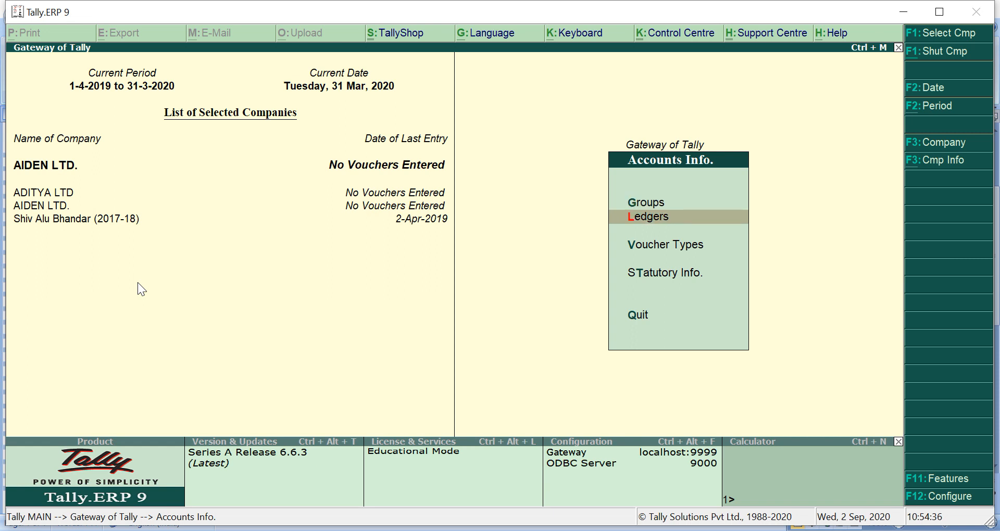
key(Return)
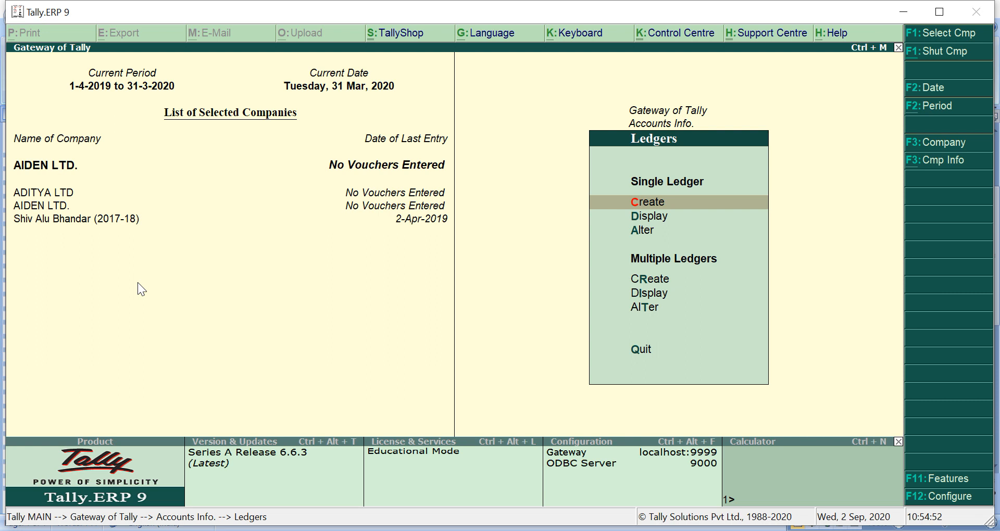
key(Down)
key(Down)
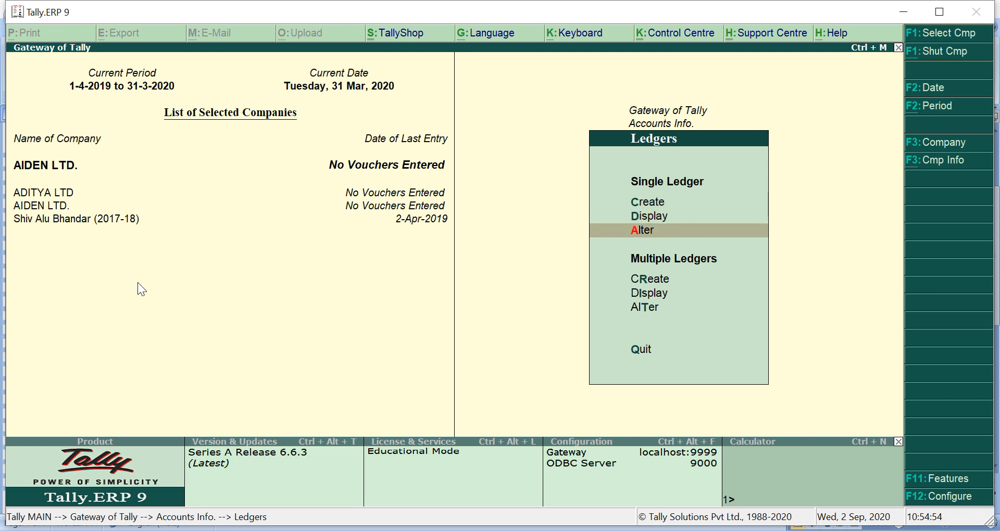
key(Down)
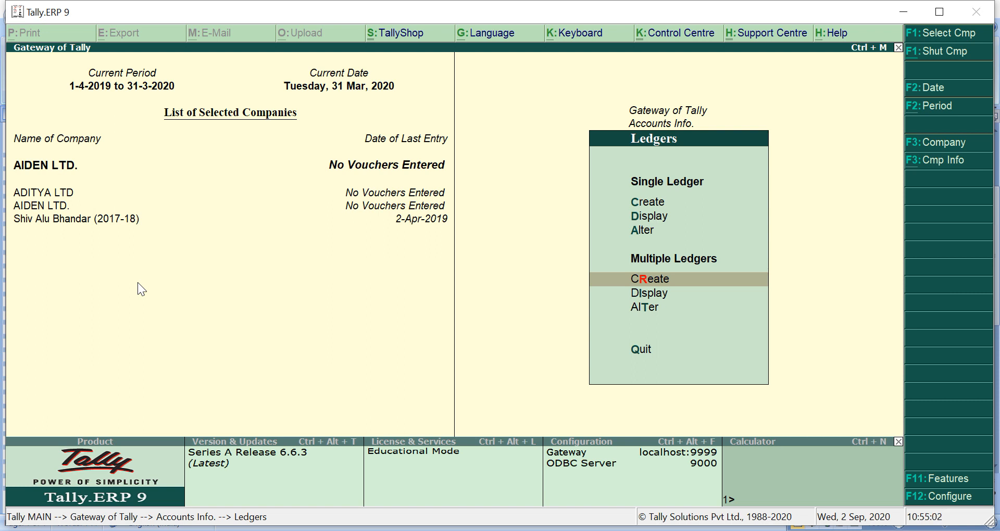
key(Return)
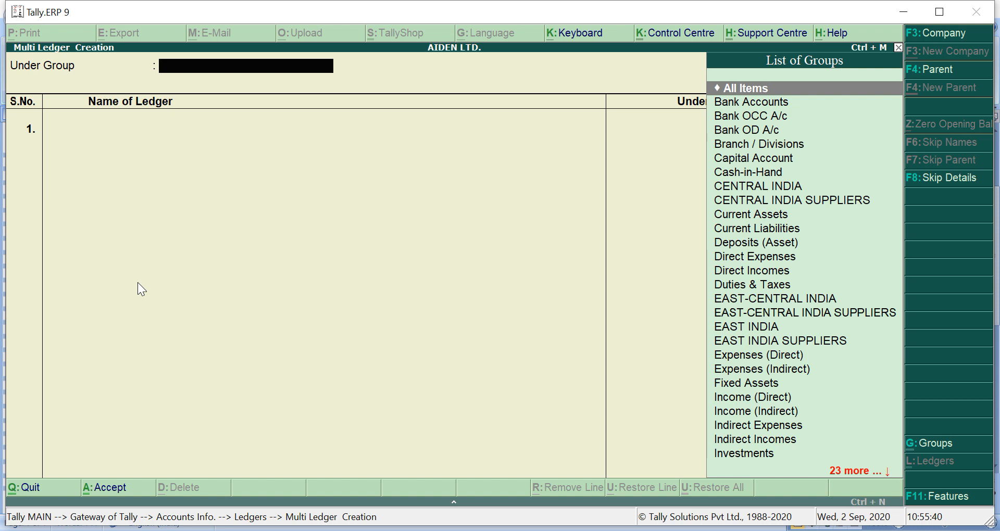
text(SU)
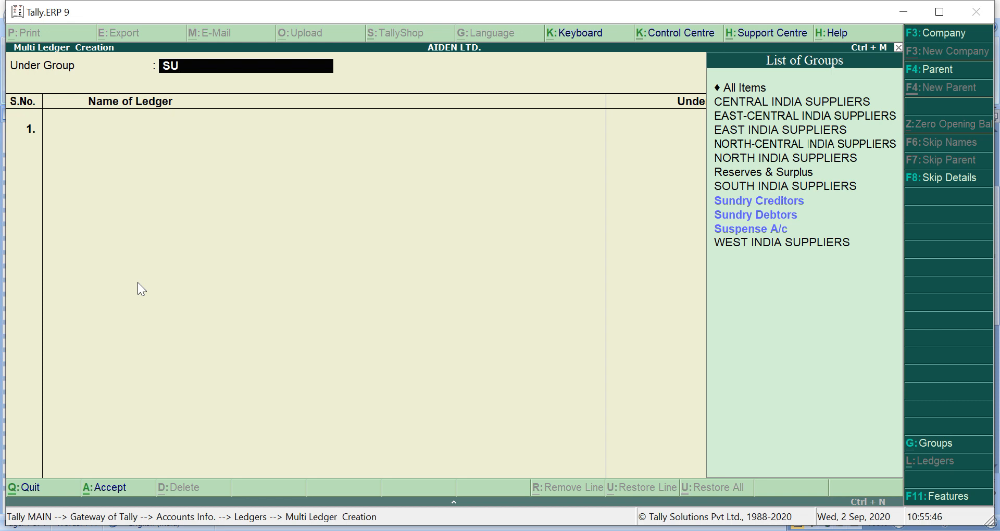
key(Down)
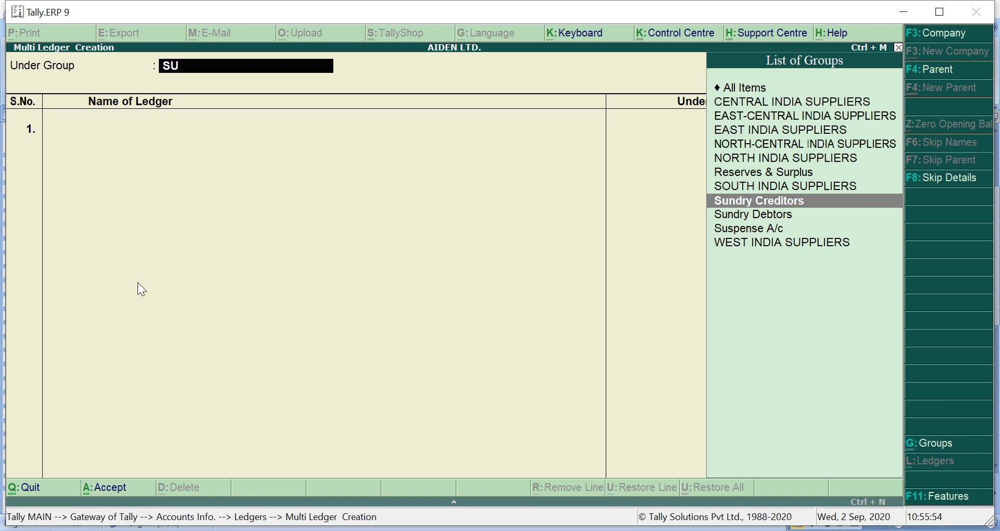
key(Down)
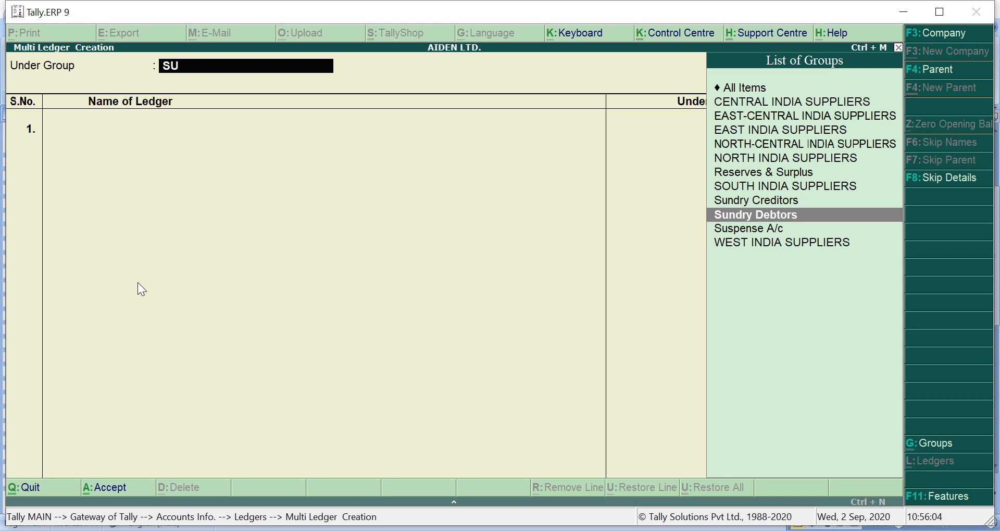
key(BackSpace)
key(BackSpace)
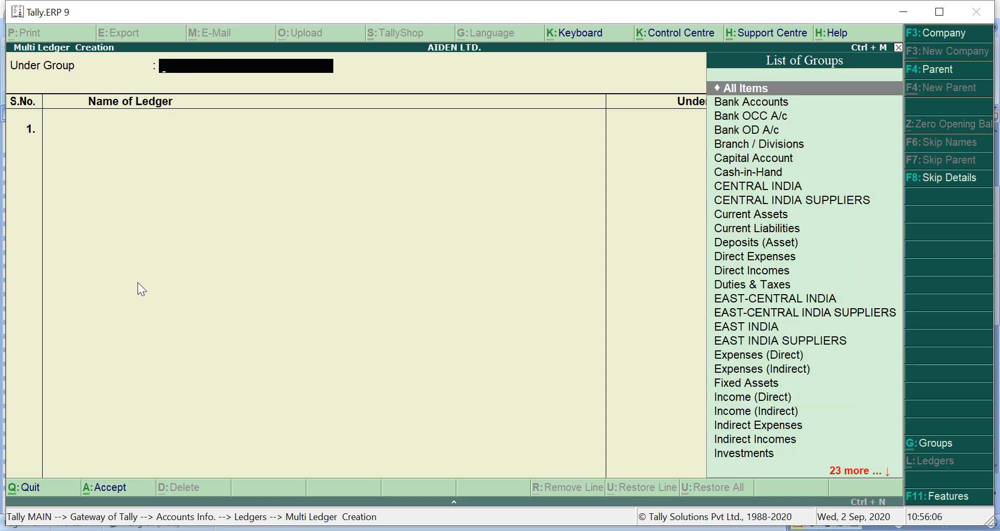
Set the parent group for the new ledgers to All Items and highlight the first party's row in the Word exercise table.
key(Return)
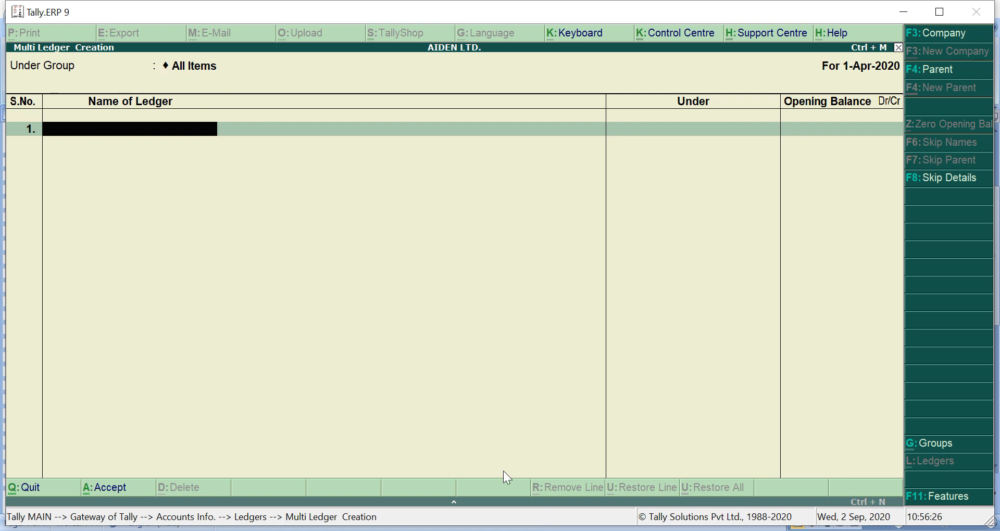
mouse_move(561, 528)
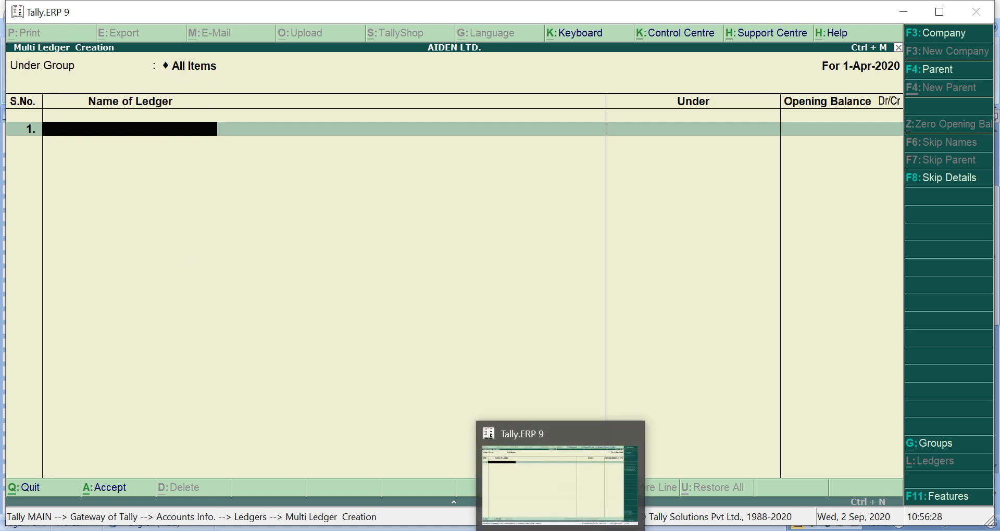
click(521, 529)
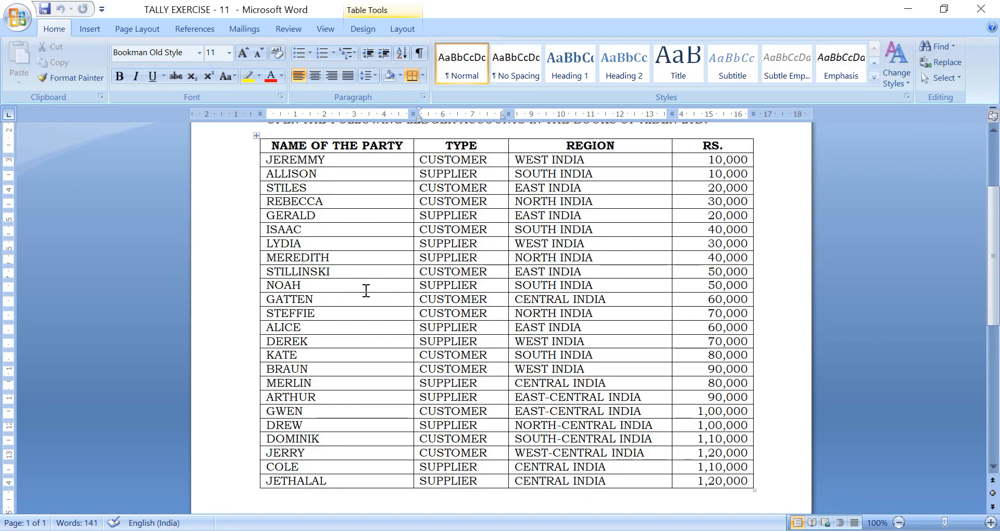
click(267, 159)
key(shift+Right)
key(shift+Right)
key(shift+Right)
key(shift+Right)
key(shift+Right)
key(shift+Right)
key(shift+Right)
key(shift+Right)
key(shift+Right)
key(shift+Right)
key(shift+Right)
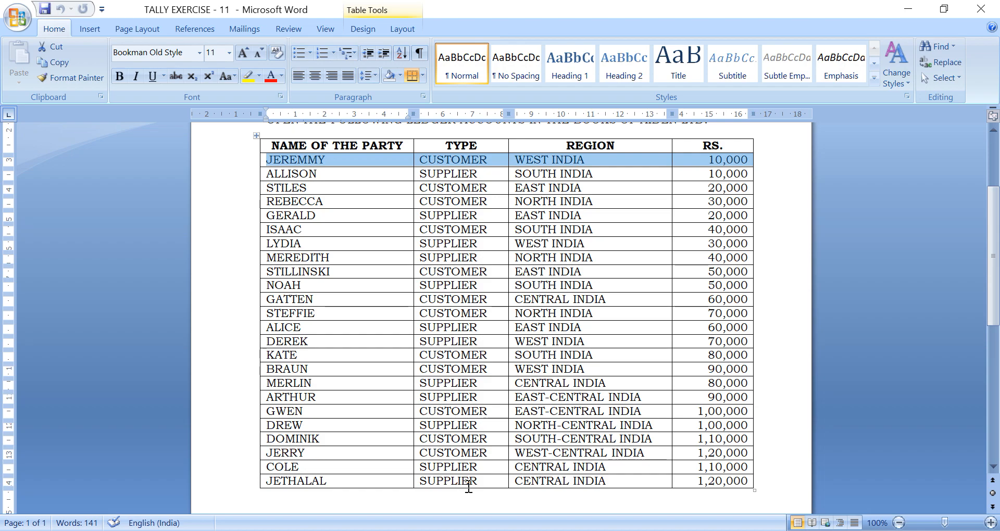
Switch to Tally and enter the first party's name as a new ledger under the group WEST INDIA.
key(alt+Tab)
text(JEREMMY)
key(Return)
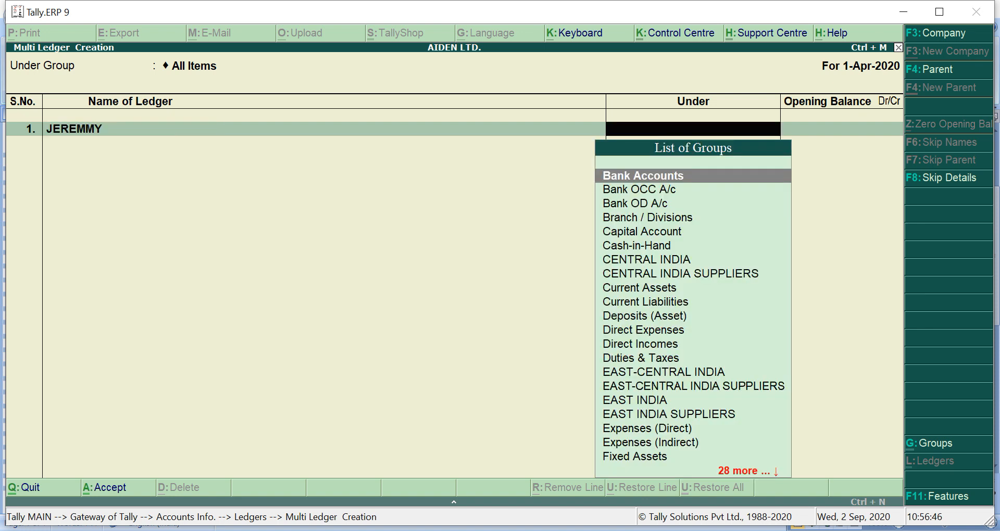
text(W)
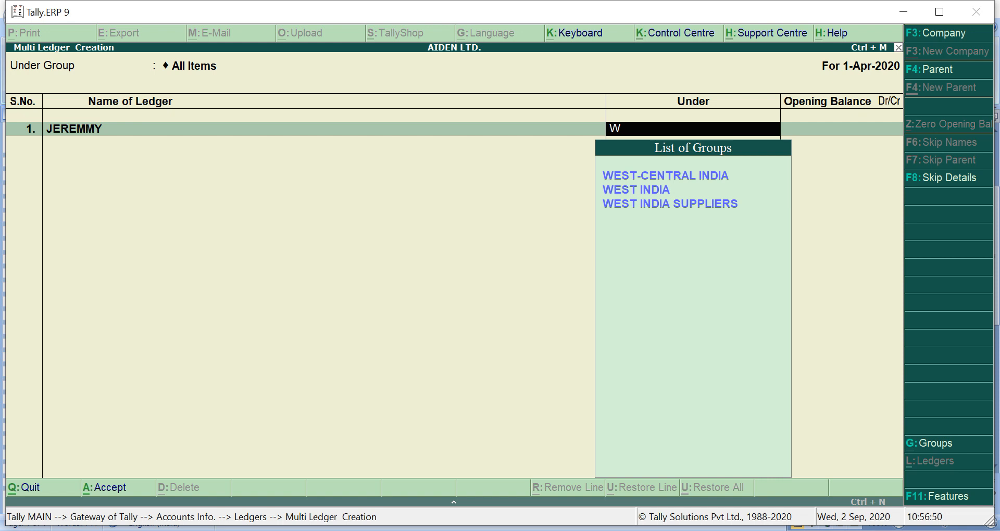
key(Down)
key(Down)
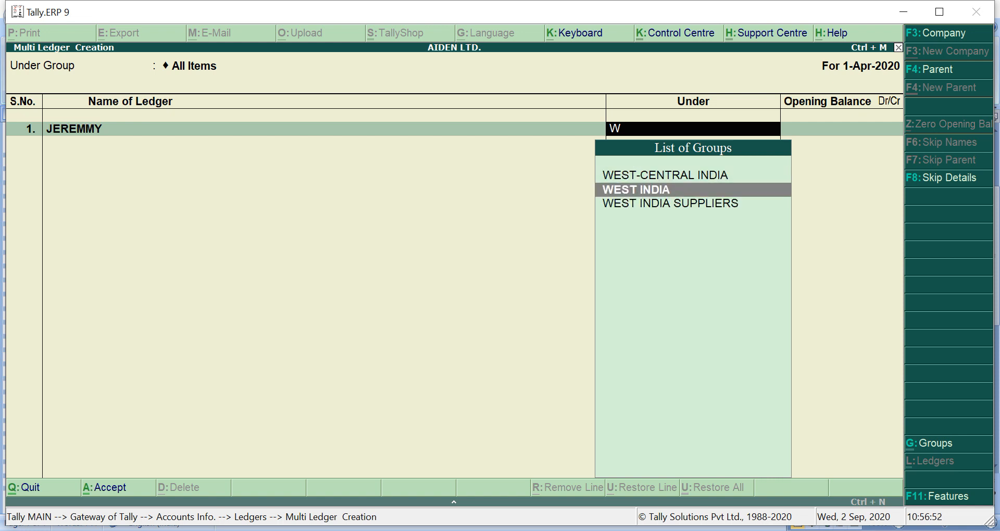
key(Return)
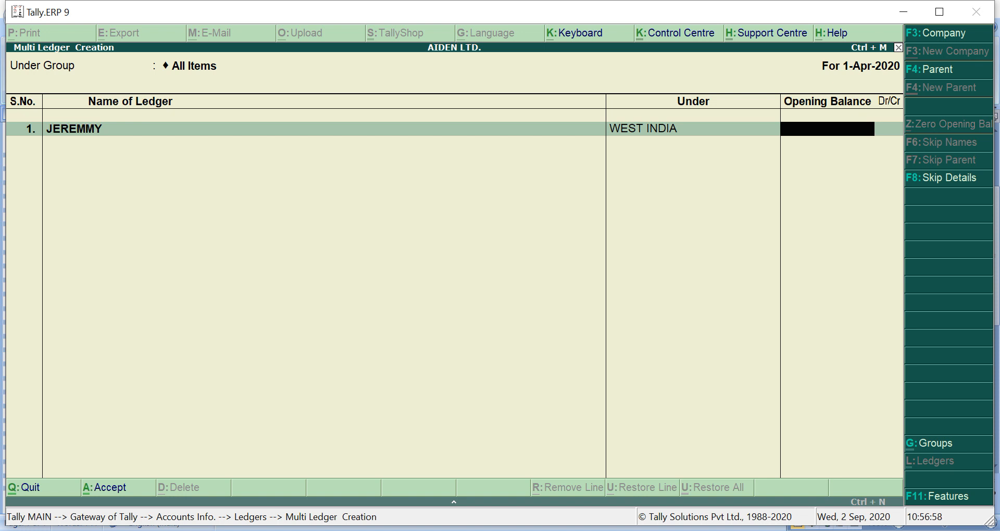
Set the first party's opening balance to 10,000 Dr and complete the ledger row.
text(10000)
key(Return)
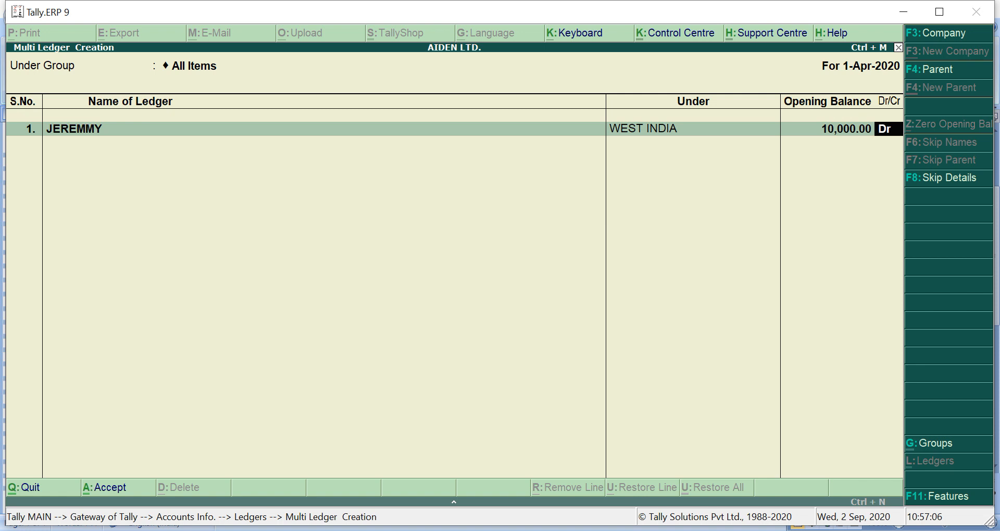
key(Return)
key(Return)
key(Return)
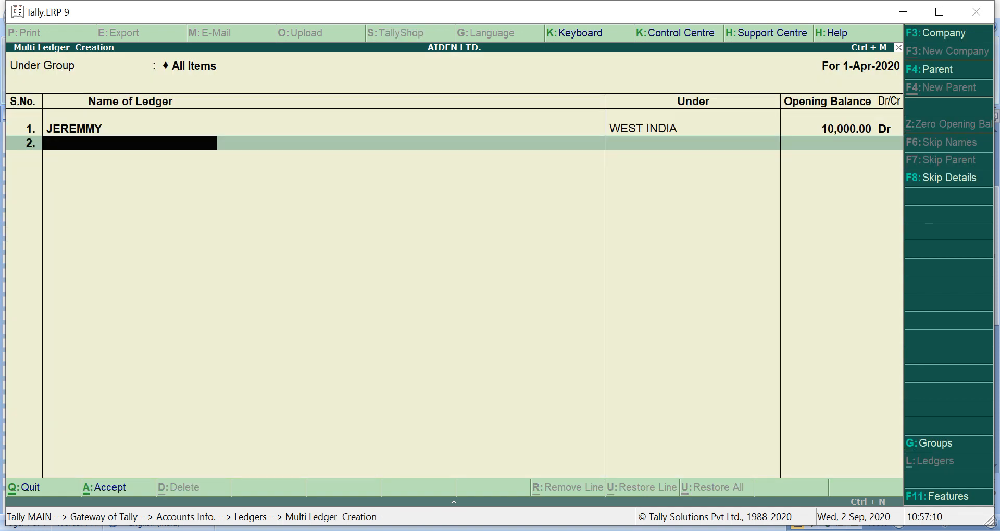
Switch to the Word exercise and highlight the second party's row in the table.
click(521, 530)
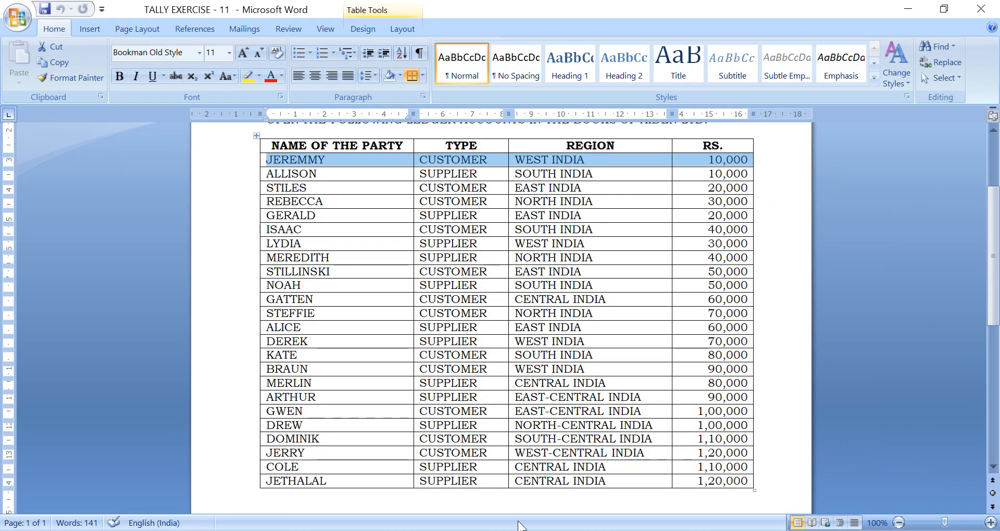
click(270, 174)
key(shift+Right)
key(shift+Right)
key(shift+Right)
key(shift+Right)
key(shift+Right)
key(shift+Right)
key(shift+Right)
key(shift+Right)
key(shift+Right)
key(shift+Right)
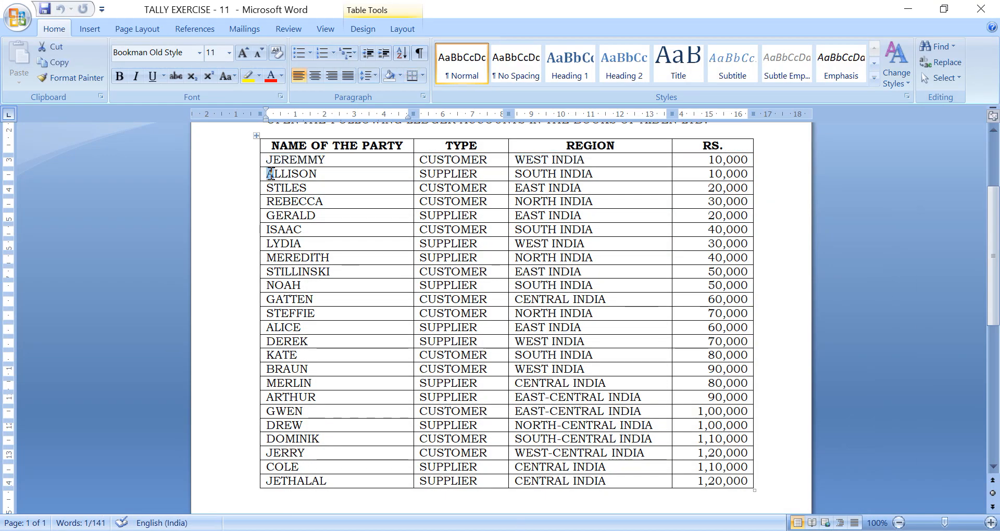
key(shift+Right)
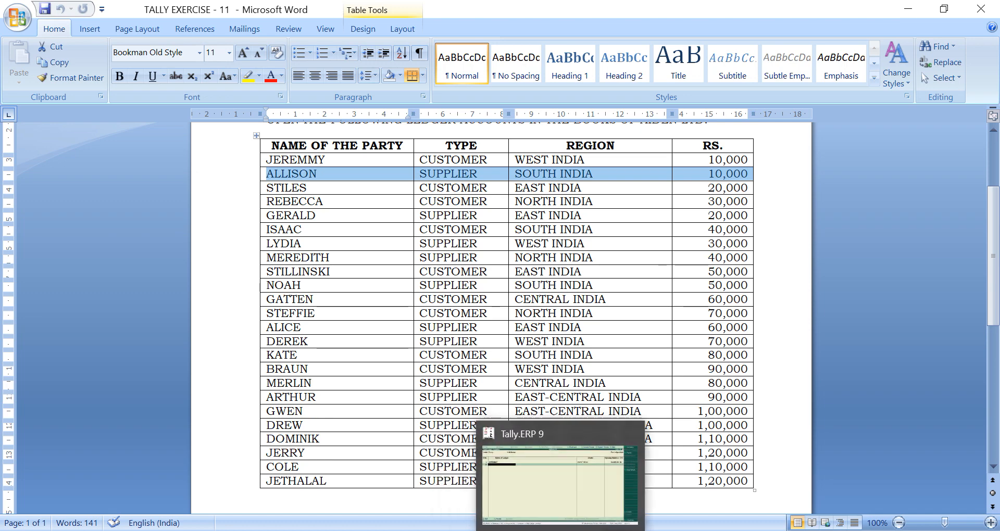
Switch back to Tally and enter the second party's name as a ledger under SOUTH INDIA SUPPLIERS.
click(560, 530)
click(561, 530)
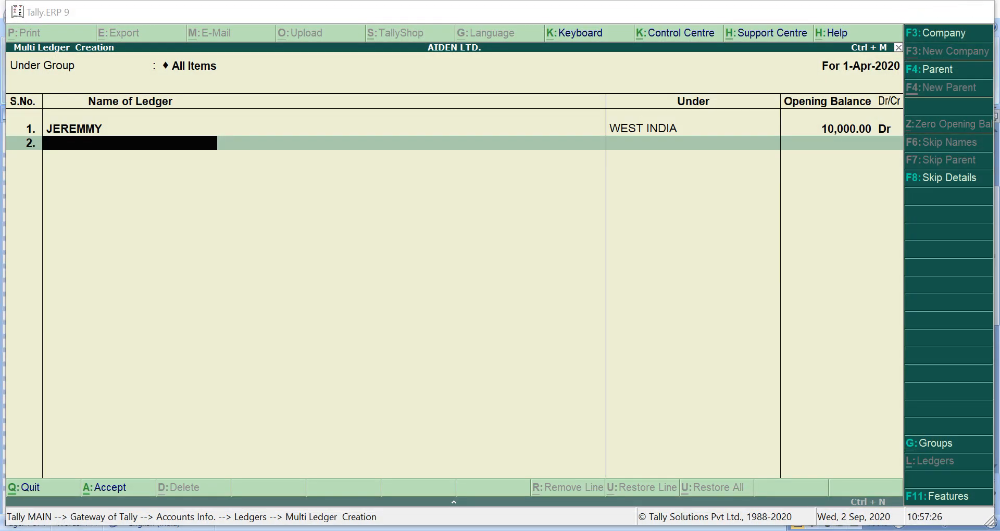
click(560, 530)
text(AL)
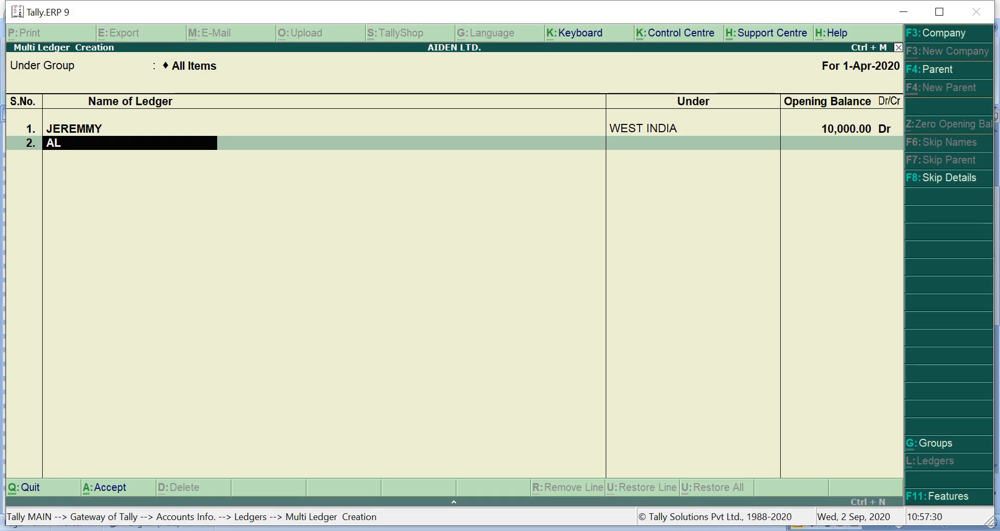
text(LISON)
key(Return)
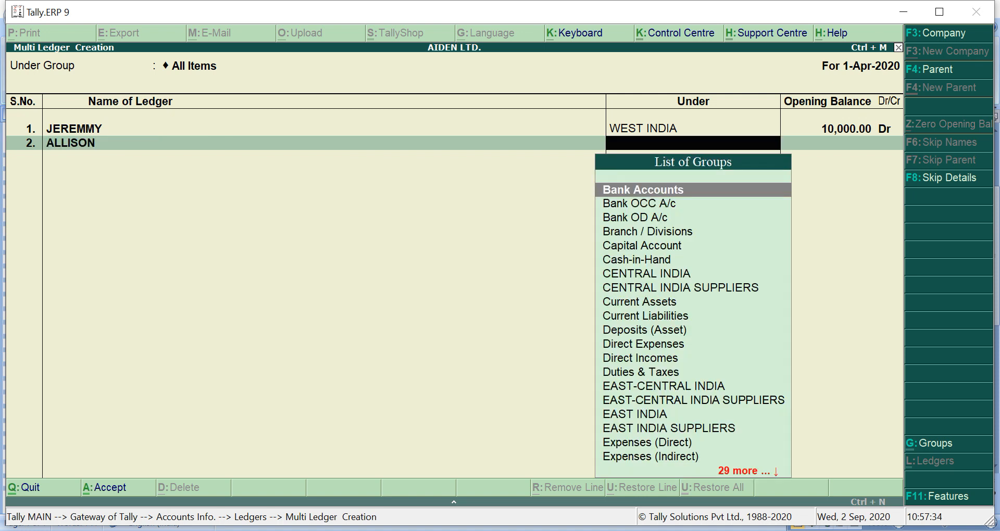
text(S)
key(Down)
key(Down)
key(Down)
key(Down)
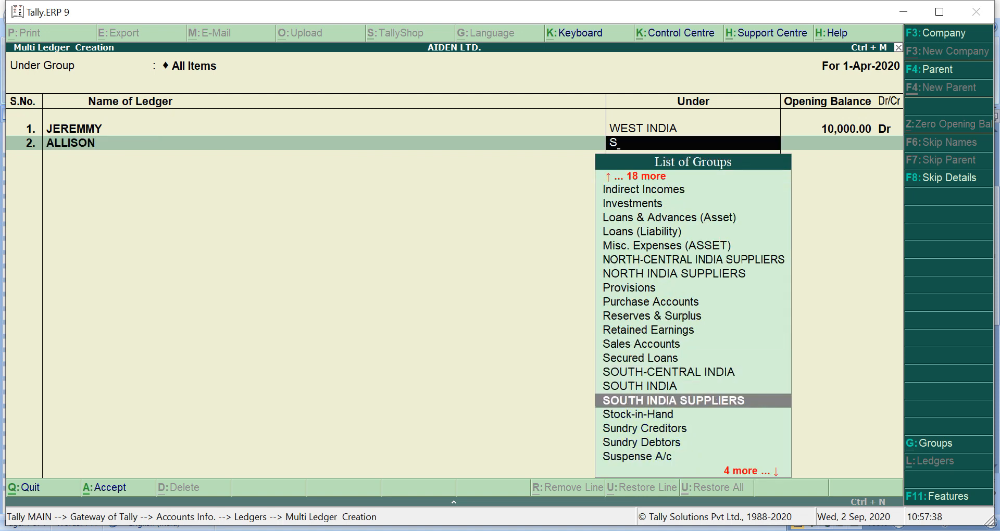
key(Return)
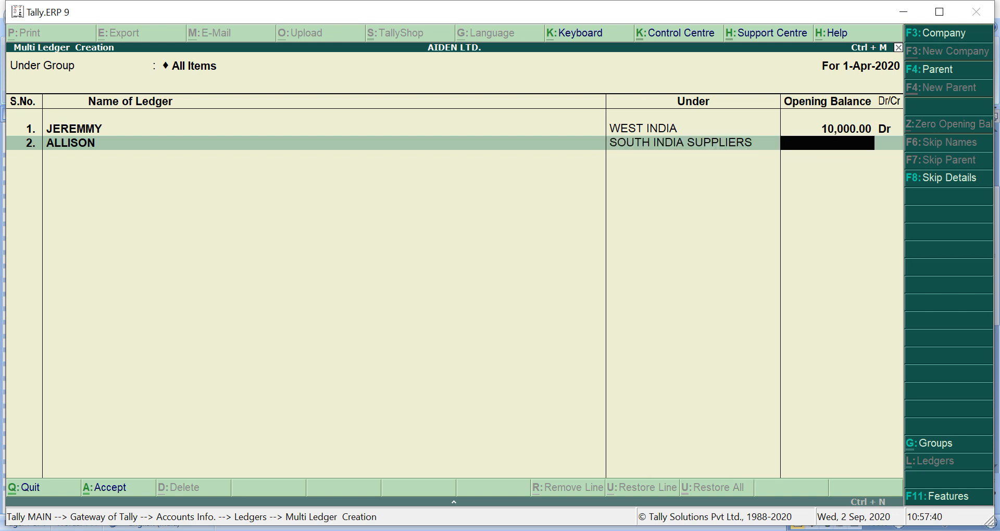
Set the second party's opening balance to 10,000 Cr and leave its bill-wise breakup without adding bills.
text(10,000)
key(Return)
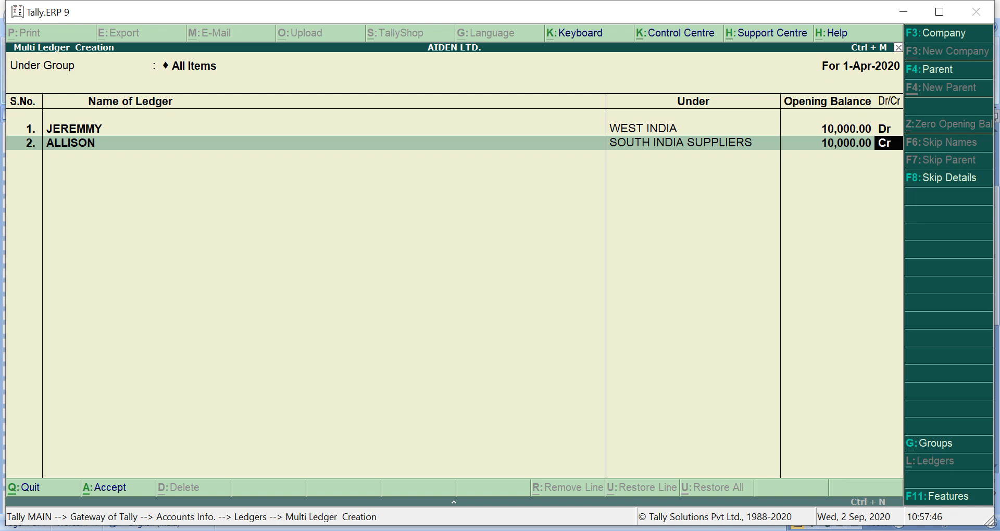
key(Return)
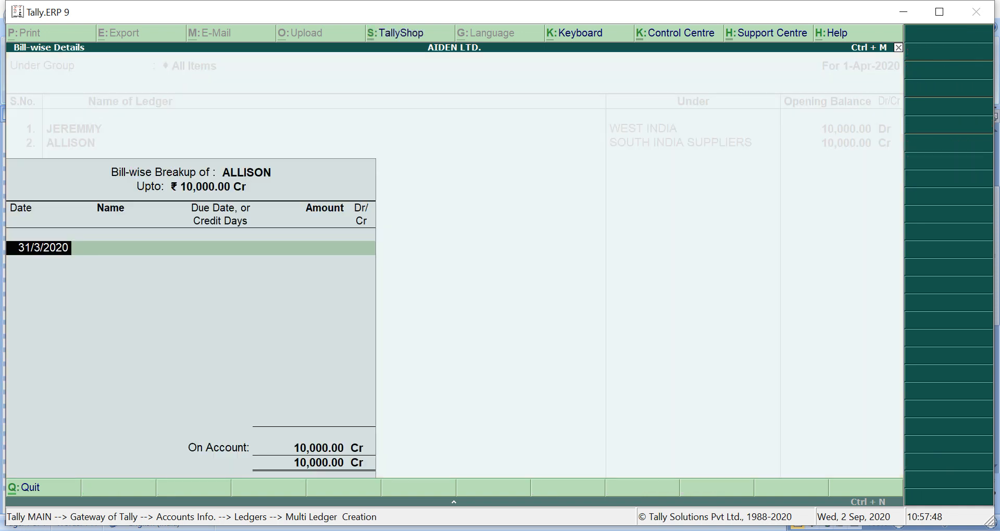
key(Return)
key(Return)
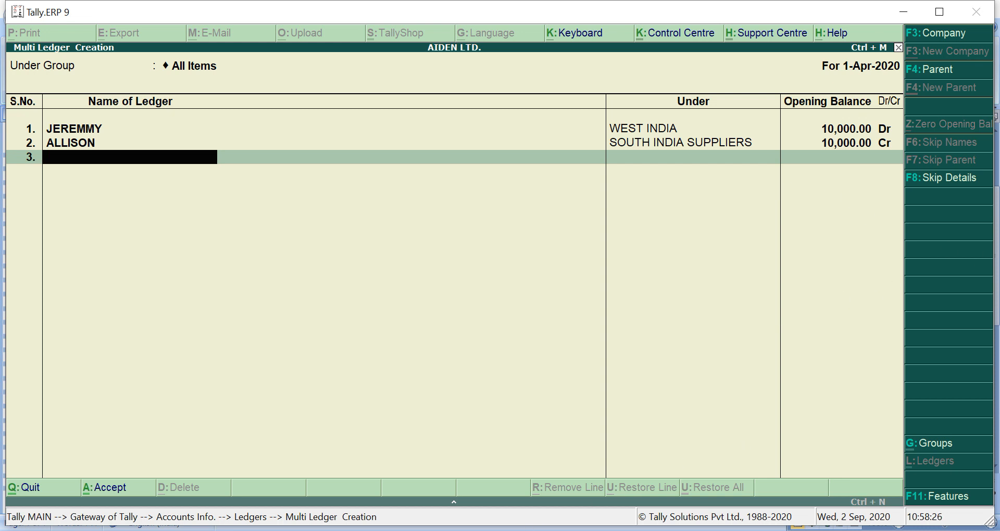
Return to the Word exercise table and highlight the third party's row.
key(alt+Tab)
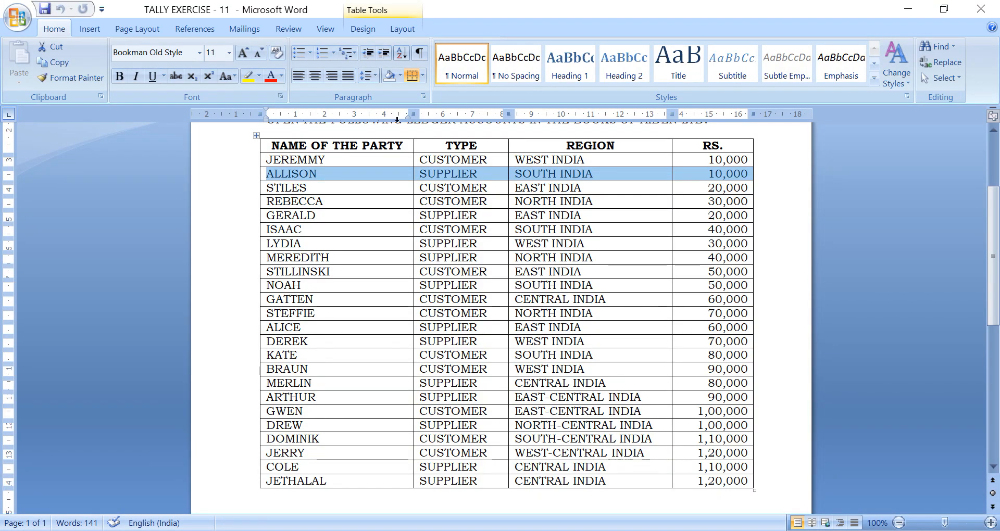
click(269, 189)
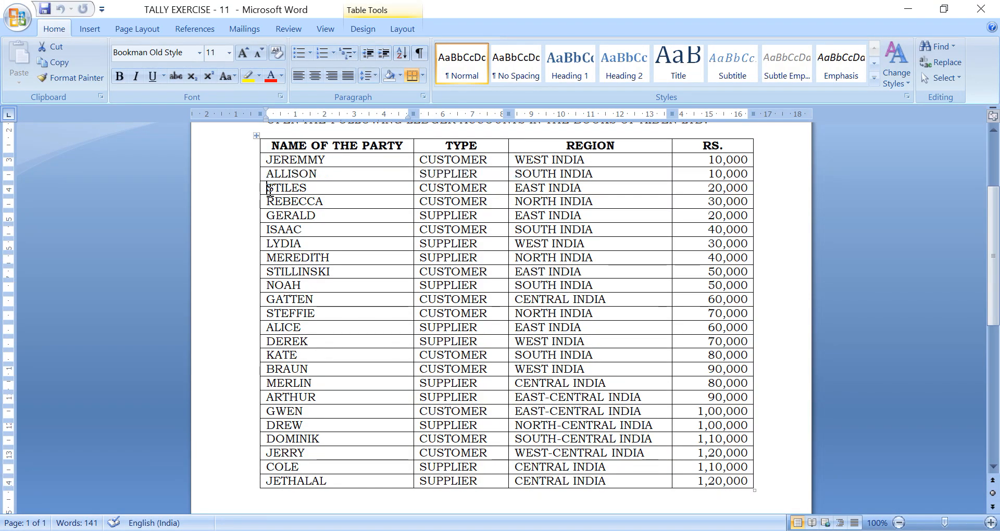
key(shift+Right)
key(shift+Right)
key(shift+Right)
key(shift+Right)
key(shift+Right)
key(shift+Right)
key(shift+Right)
key(shift+Right)
key(shift+Right)
key(shift+Right)
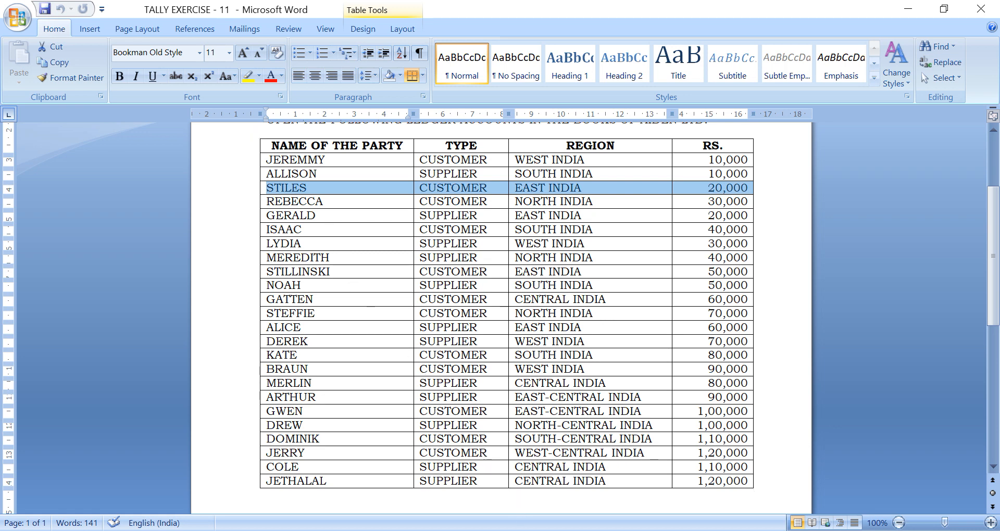
In Tally, enter the third party's name as a ledger under the group EAST INDIA.
key(alt+Tab)
text(TILES)
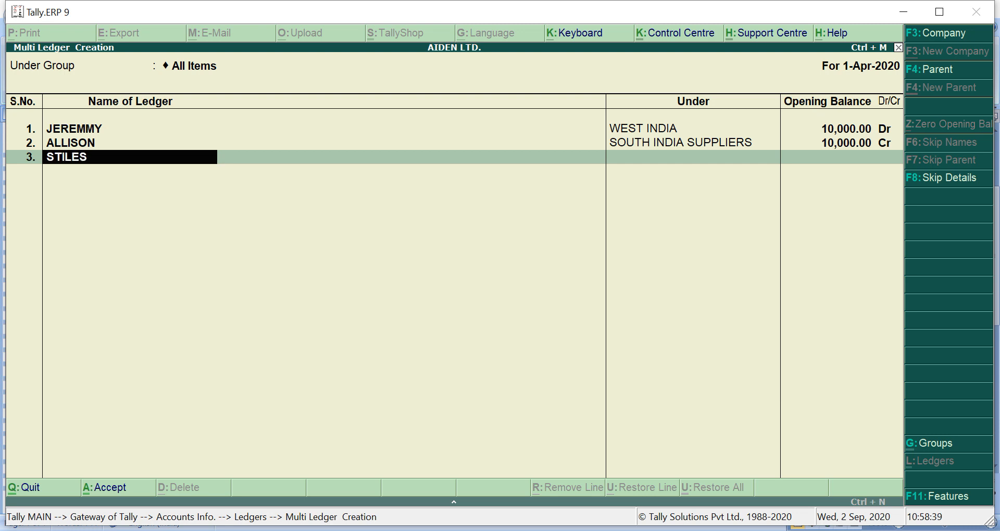
key(Return)
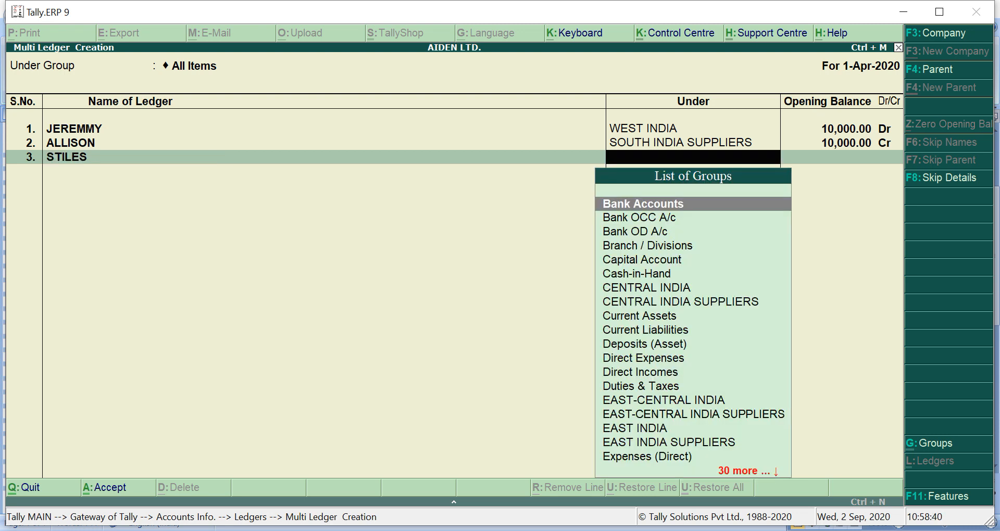
text(E)
key(Down)
key(Down)
key(Down)
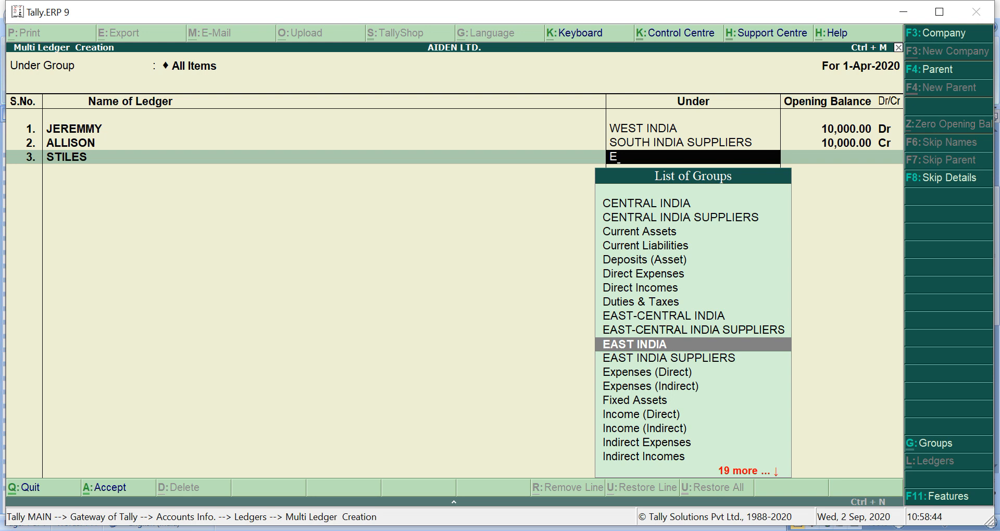
key(Return)
Set the third party's opening balance to 20,000 Dr and complete the ledger row.
text(20000)
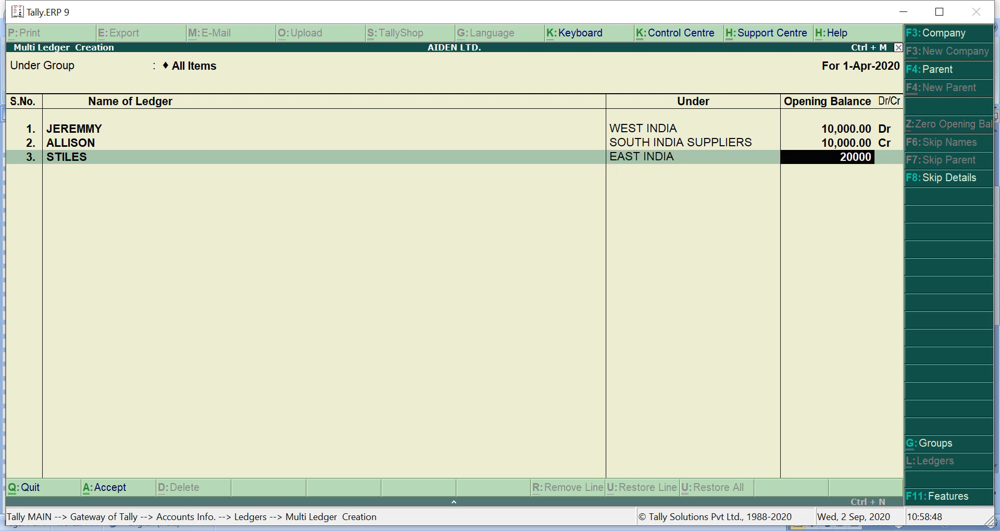
key(Return)
key(Return)
key(Return)
key(Return)
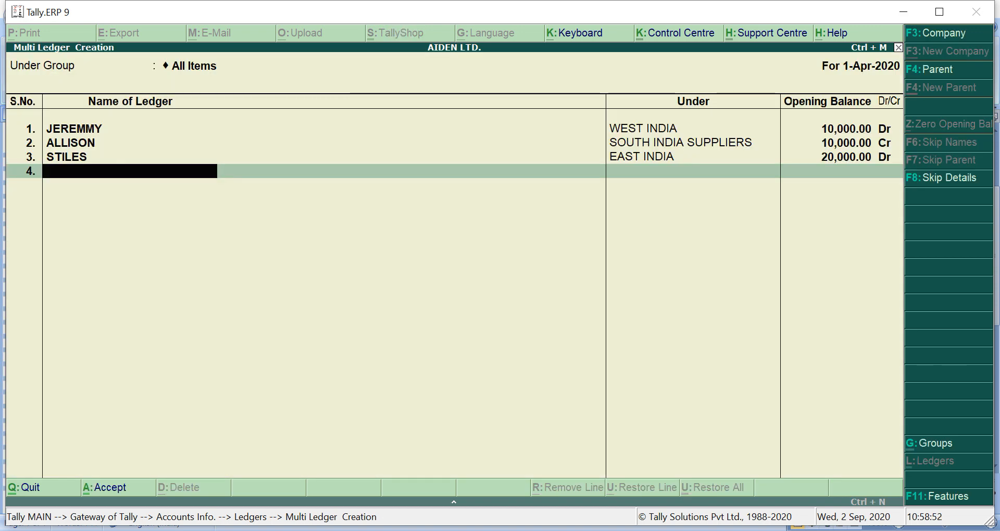
Go to the Word exercise table and highlight the fourth party's row.
key(alt+Tab)
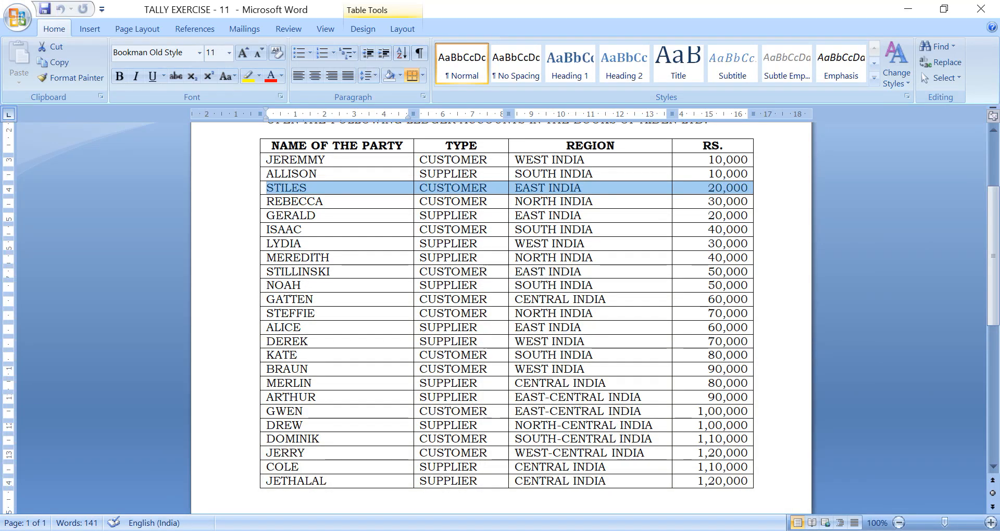
click(267, 201)
key(shift+Right)
key(shift+Right)
key(shift+Right)
key(shift+Right)
key(shift+Right)
key(shift+Right)
key(shift+Right)
key(shift+Right)
key(shift+Right)
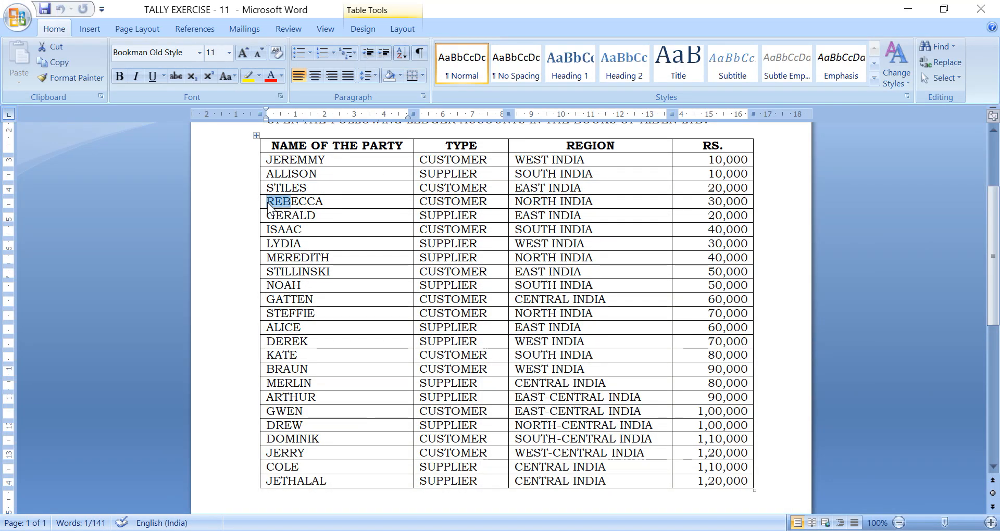
key(shift+Right)
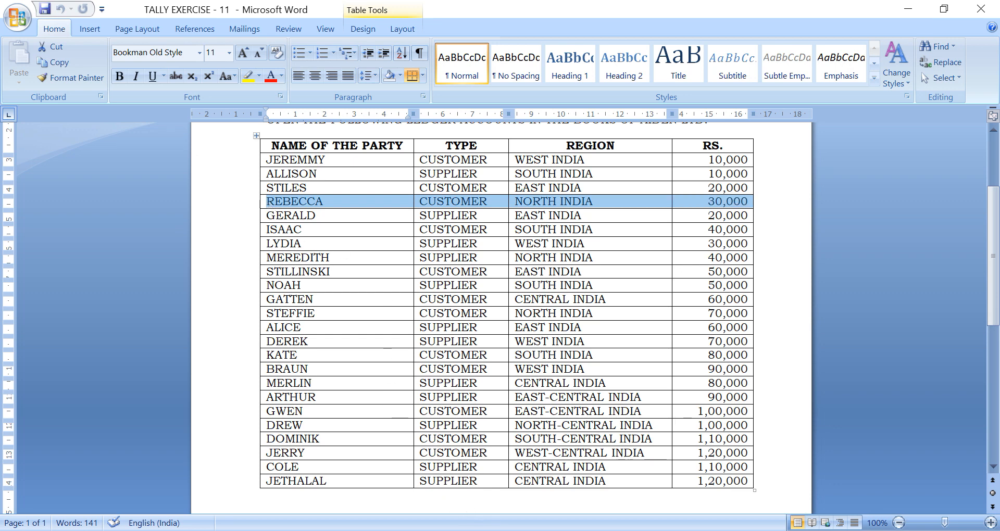
In Tally, enter the fourth party's name as a ledger under the group NORTH INDIA.
click(561, 530)
text(REBECC)
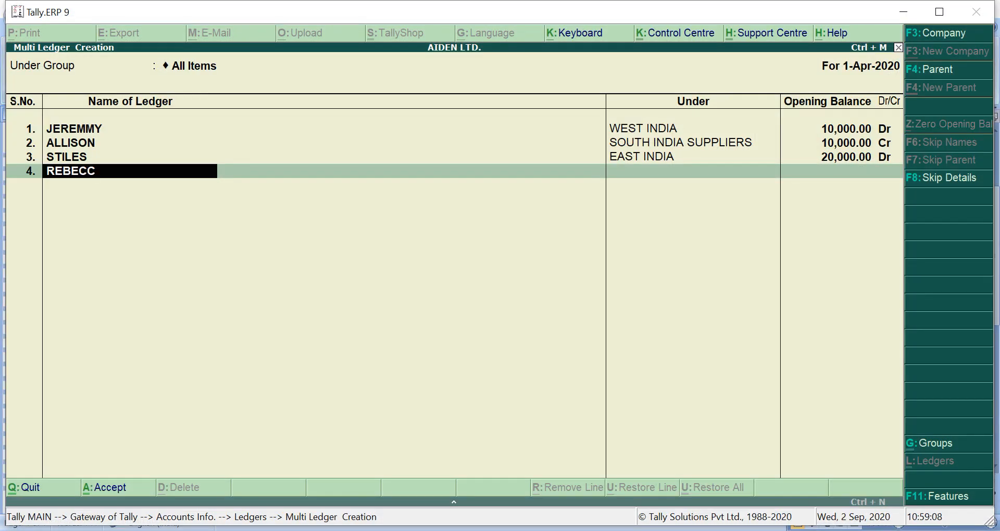
text(A)
key(Return)
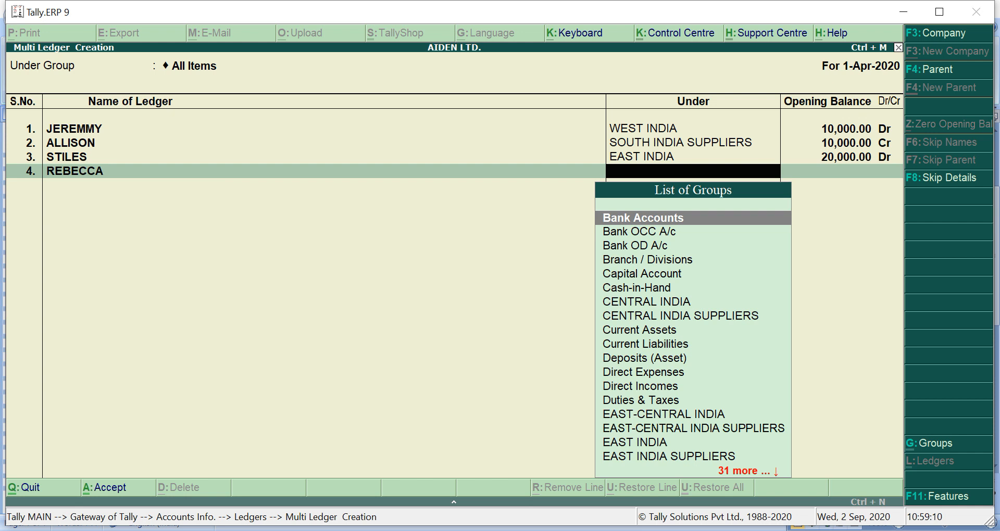
text(N)
key(Down)
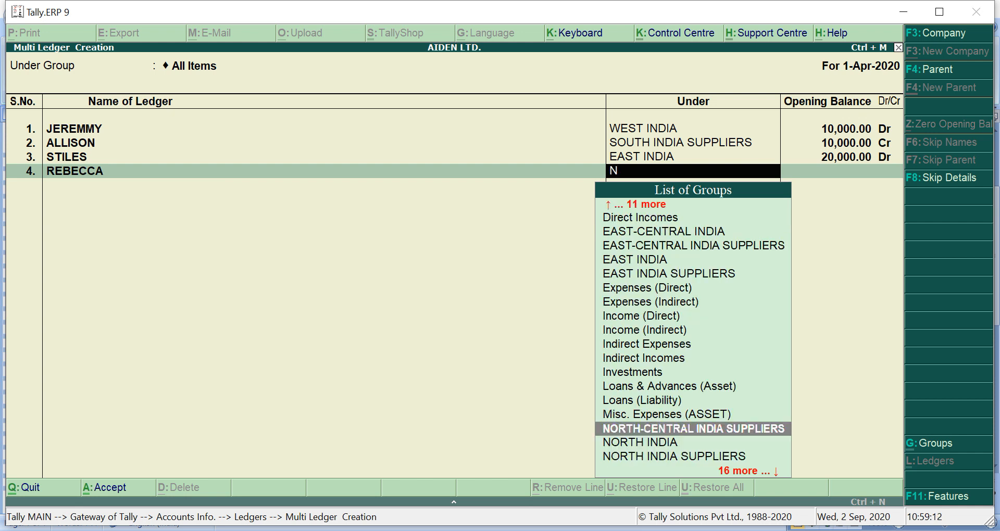
key(Down)
key(Return)
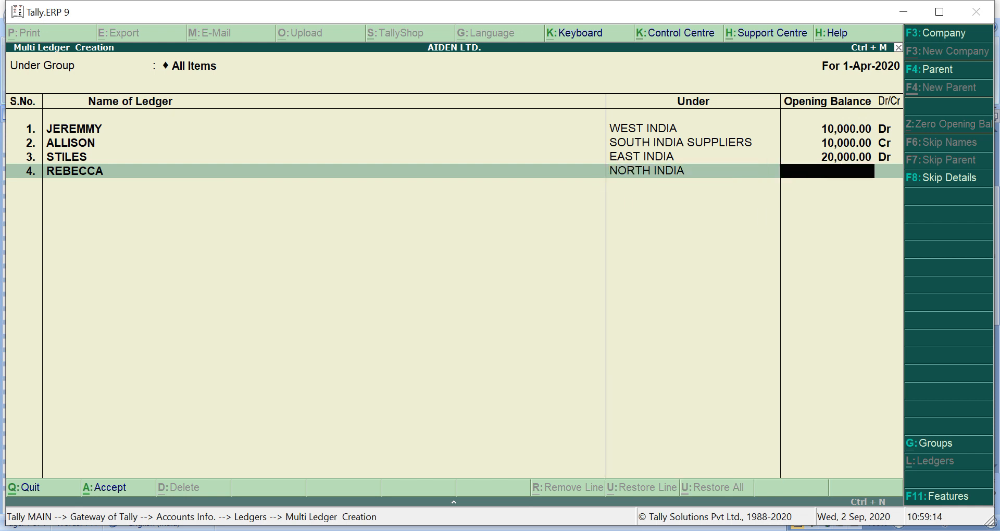
Set the fourth party's opening balance to 30,000 Dr and complete the ledger row.
text(30,)
text(0000)
key(Return)
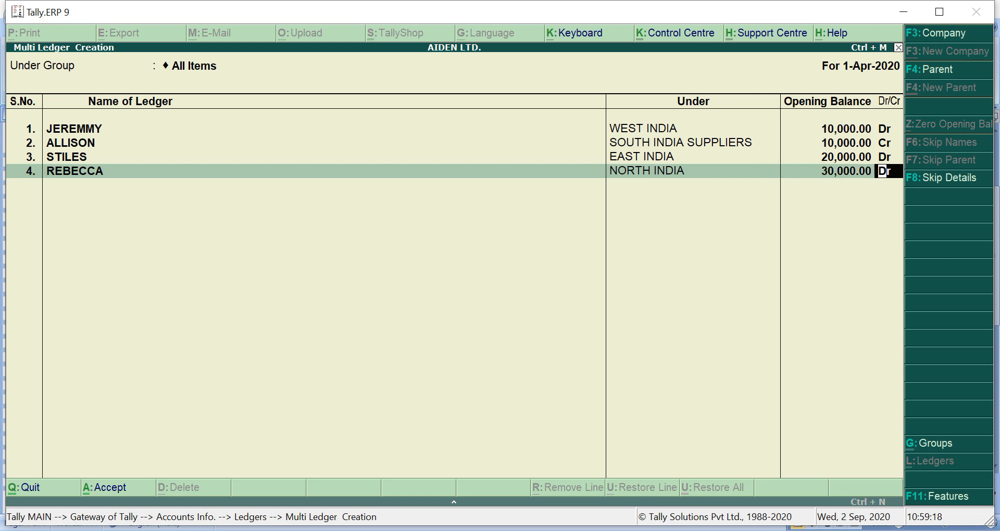
key(Return)
key(Return)
key(Return)
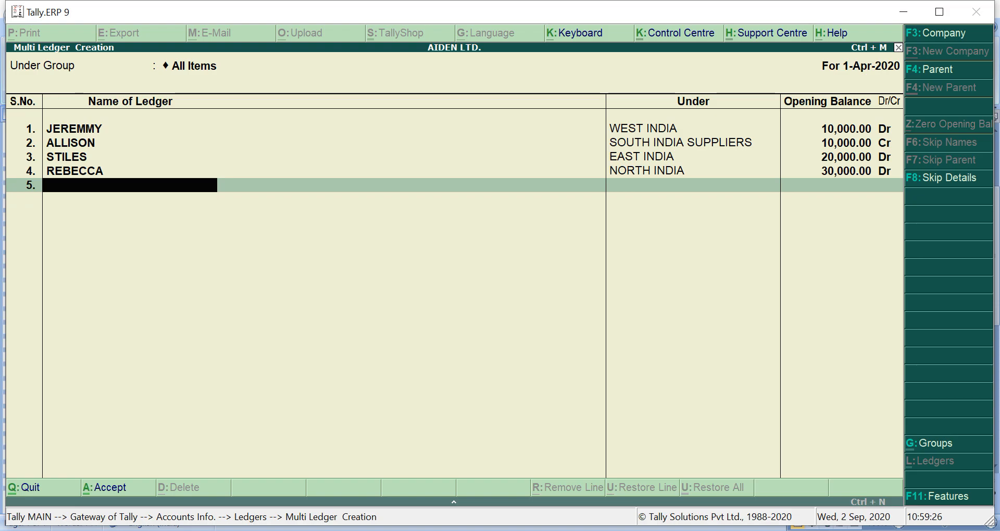
Go to the Word exercise table and highlight the fifth party's row.
key(alt+Tab)
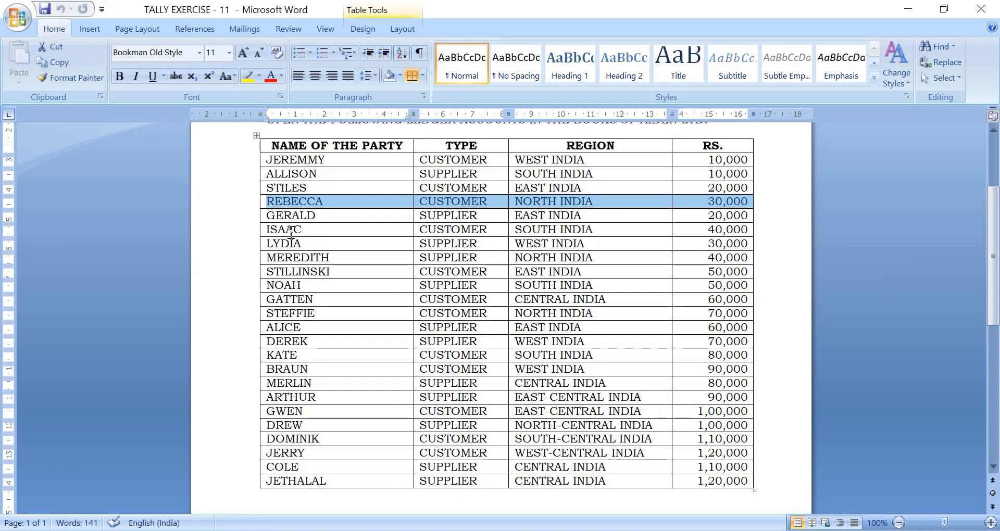
click(270, 215)
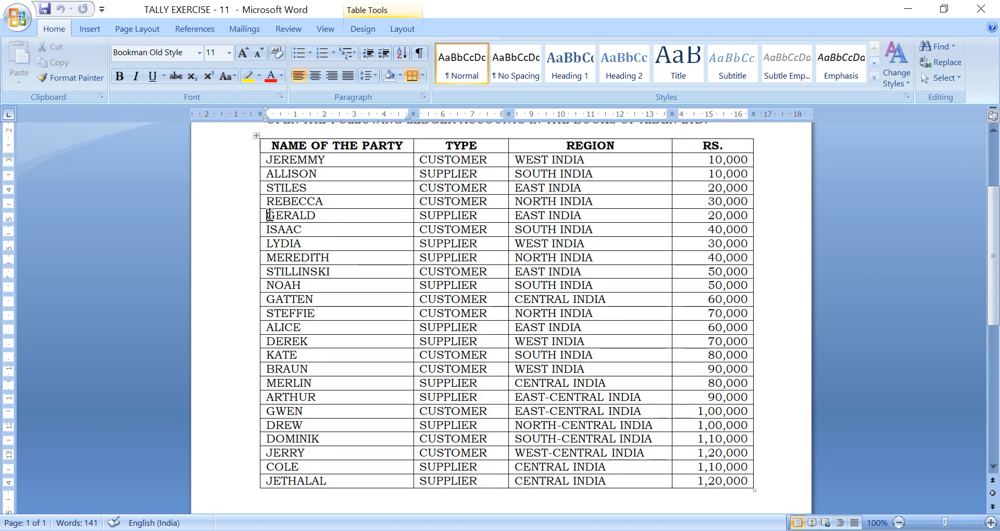
key(shift+Right)
key(shift+Right)
key(shift+Right)
key(shift+Right)
key(shift+Right)
key(shift+Right)
key(shift+Right)
key(shift+Right)
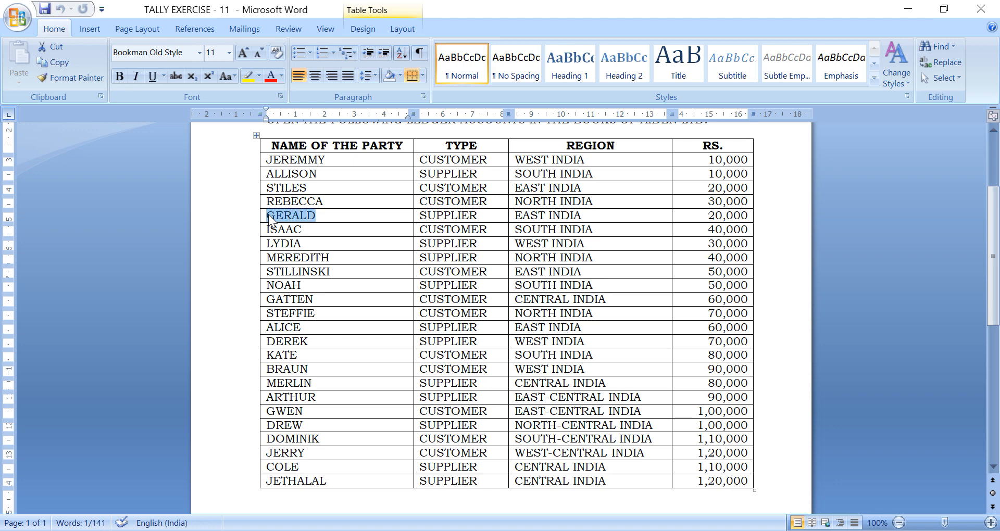
key(shift+Right)
key(shift+Right)
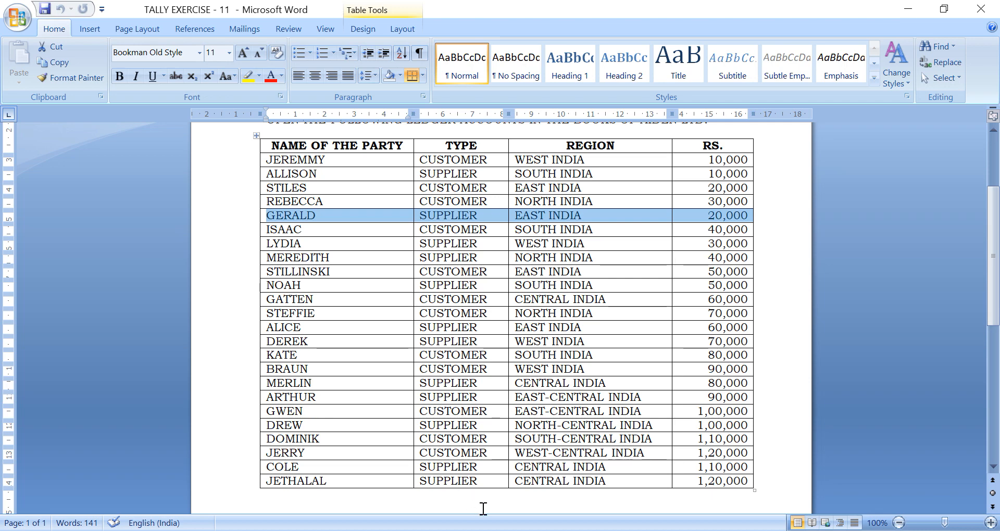
In Tally, enter the fifth party's name as a ledger under the group EAST INDIA SUPPLIERS.
click(563, 530)
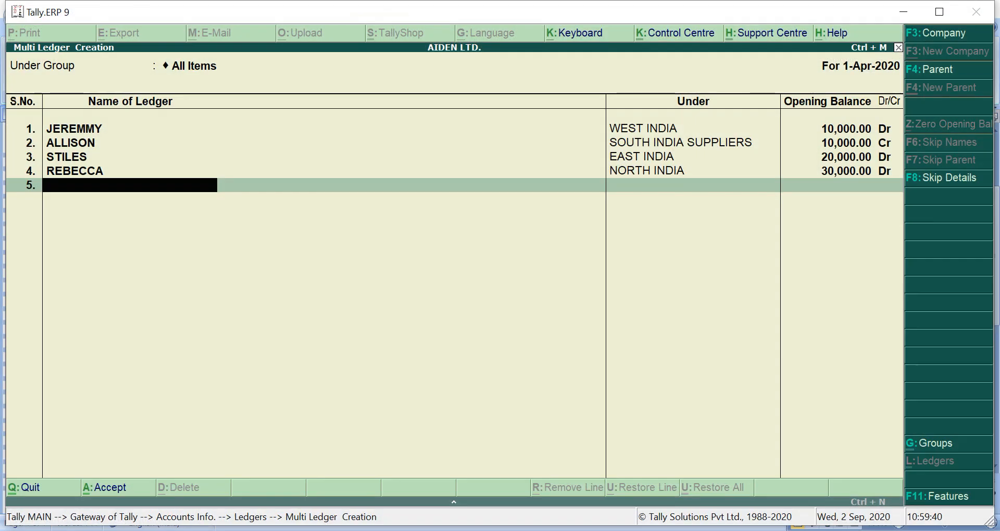
text(GERALD)
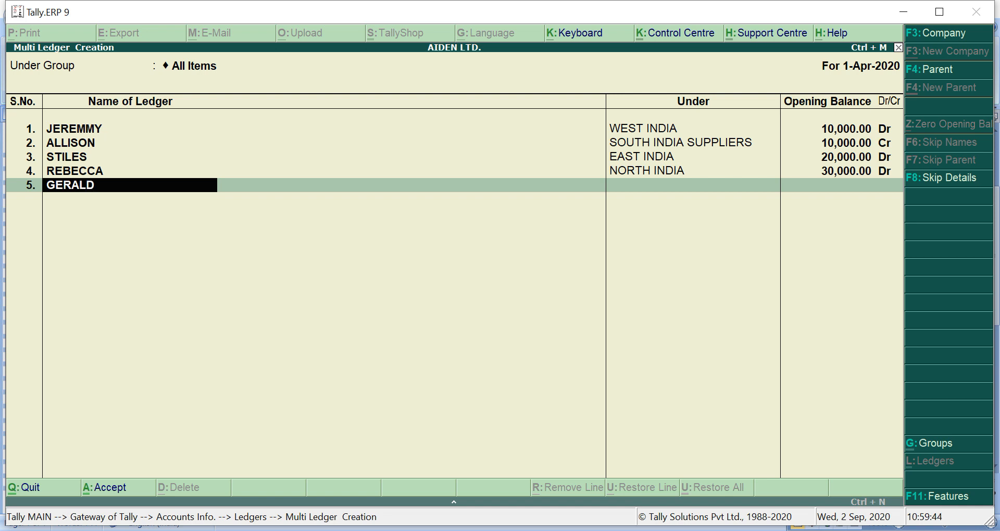
key(Return)
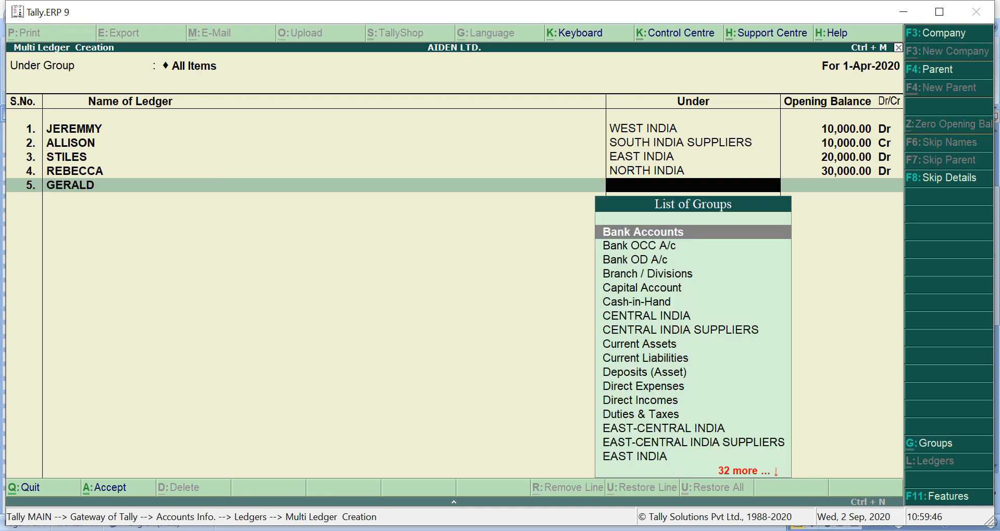
text(E)
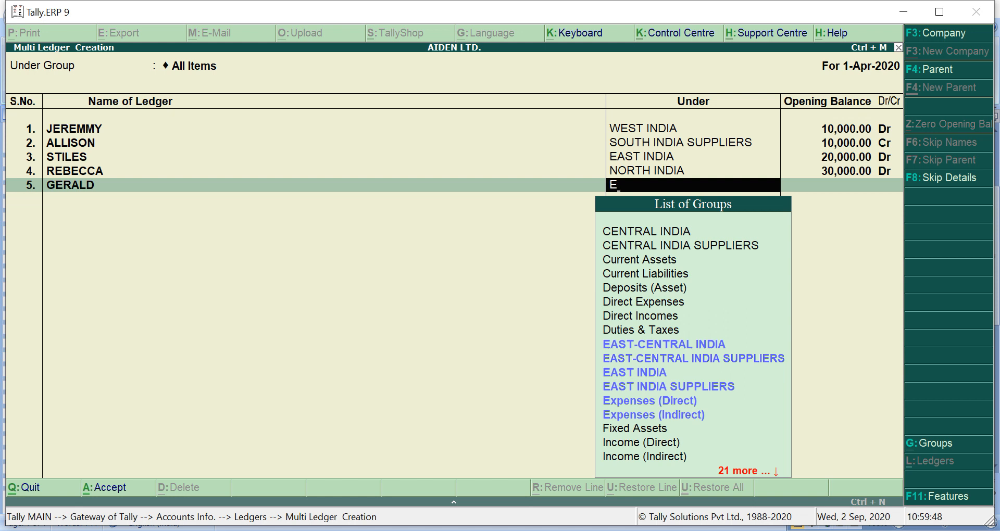
key(Down)
key(Down)
key(Down)
key(Down)
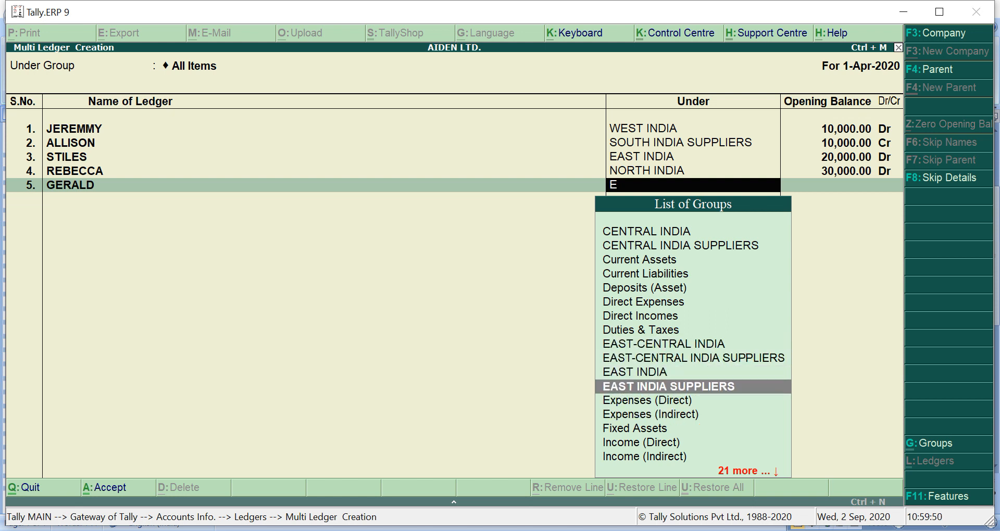
key(Return)
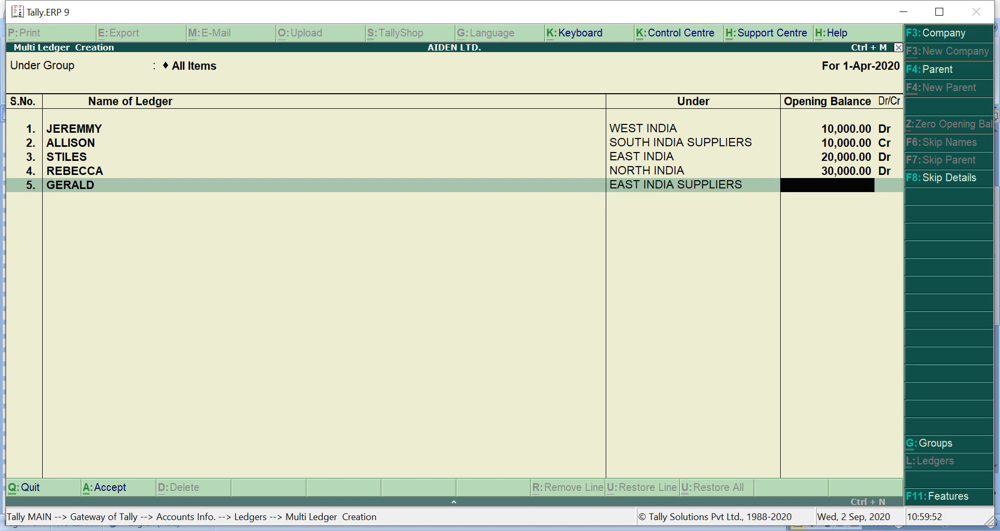
Set the fifth party's opening balance to 20,000 Cr and complete the ledger row.
text(20,000)
key(Return)
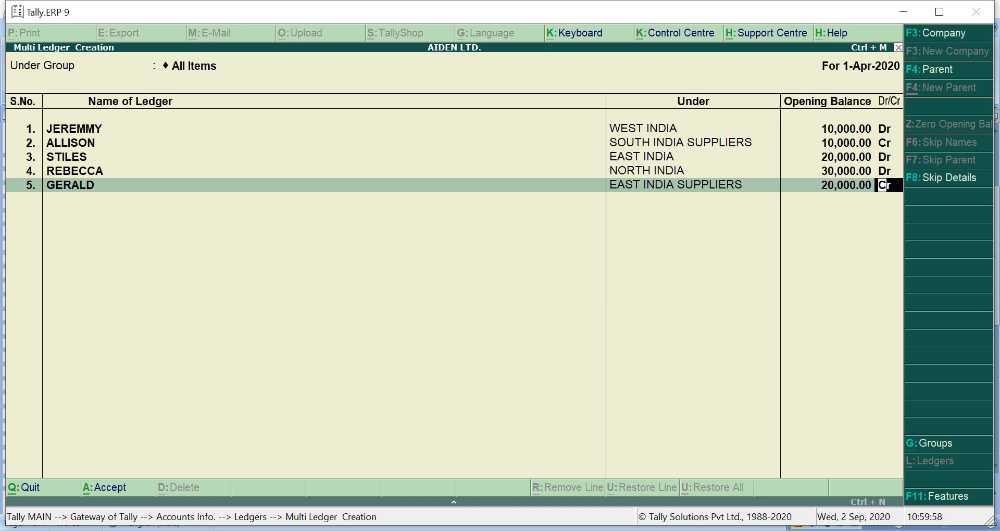
key(Return)
key(Return)
key(Return)
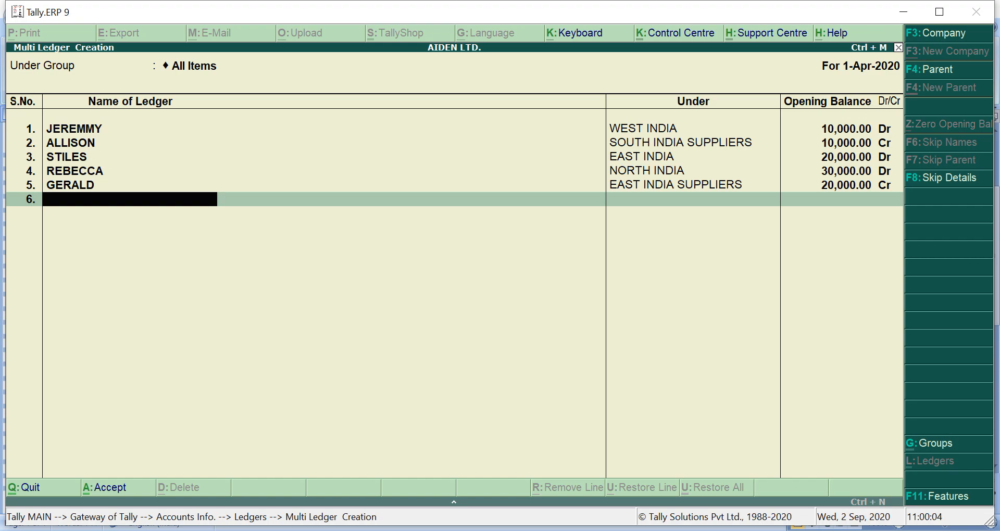
Go to the Word exercise table and highlight the sixth party's row.
key(alt+Tab)
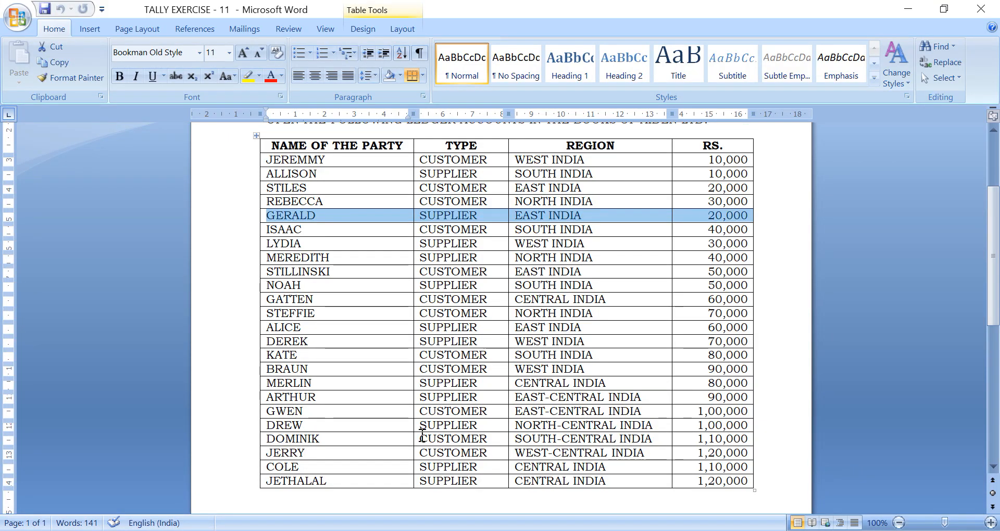
click(267, 229)
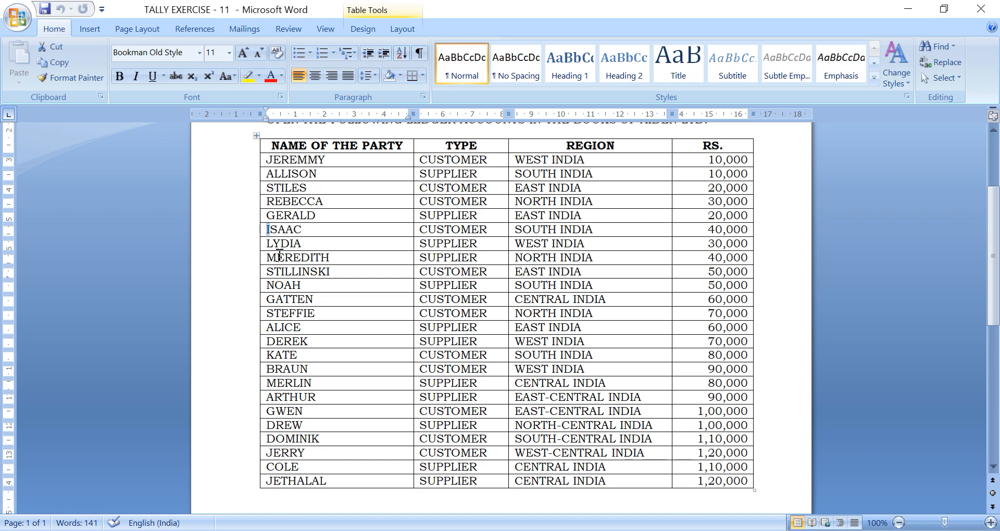
key(shift+Right)
key(shift+Right)
key(shift+Right)
key(shift+Right)
key(shift+Right)
key(shift+Right)
key(shift+Right)
key(shift+Right)
key(shift+Right)
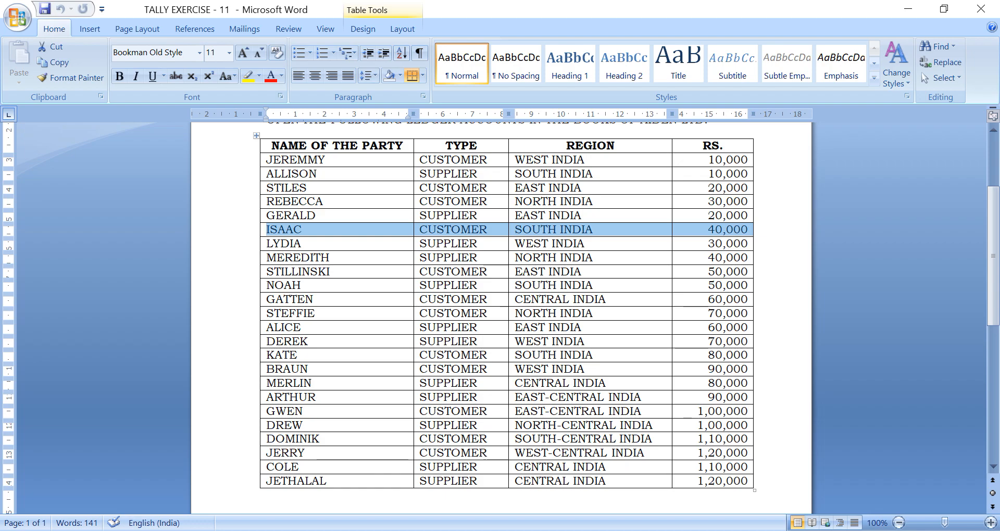
In Tally, enter the sixth party's name as a ledger under the group SOUTH INDIA.
key(alt+Tab)
text(ISSA)
key(BackSpace)
key(BackSpace)
text(A)
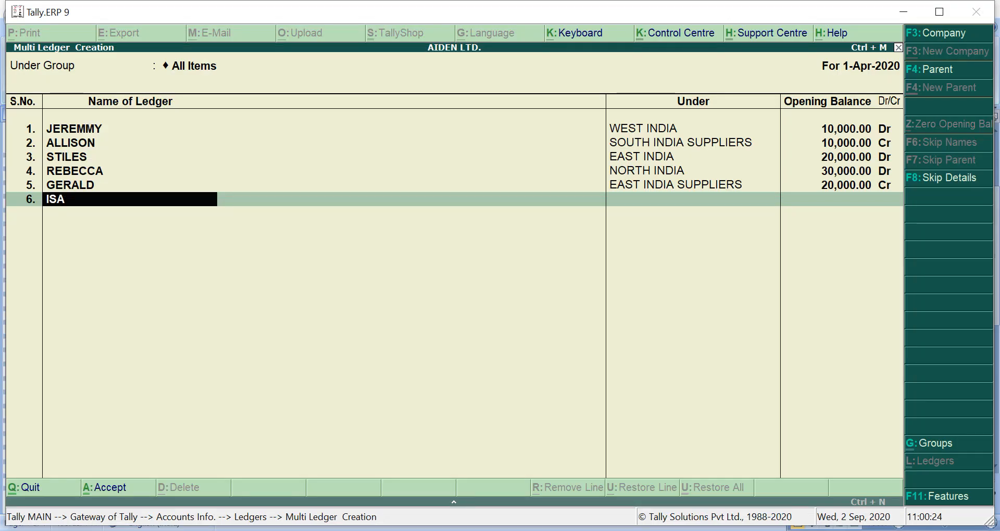
text(AC)
key(Return)
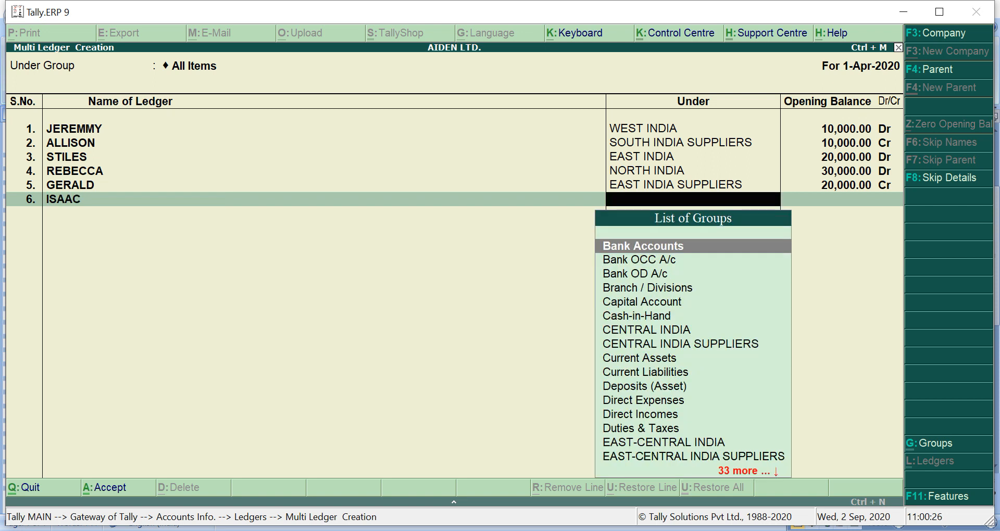
text(SO)
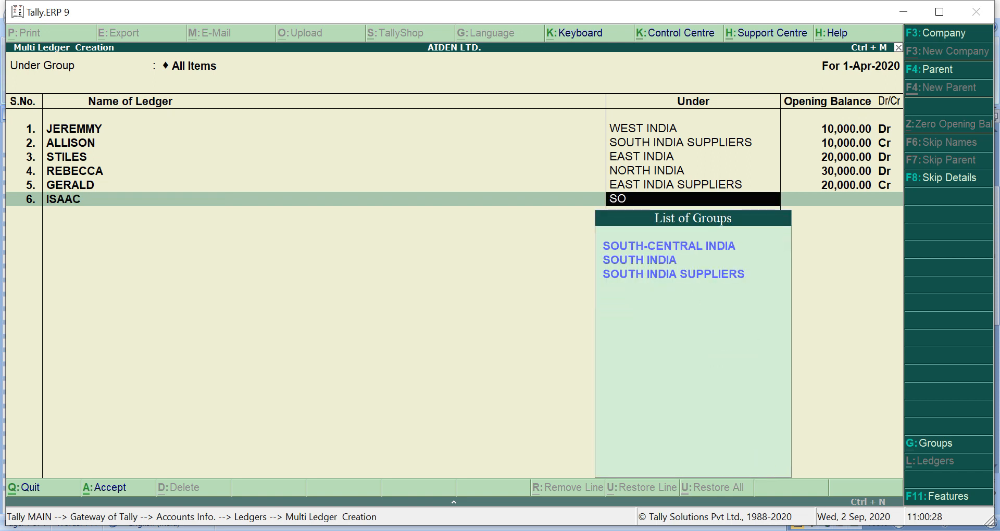
key(Down)
key(Down)
key(Return)
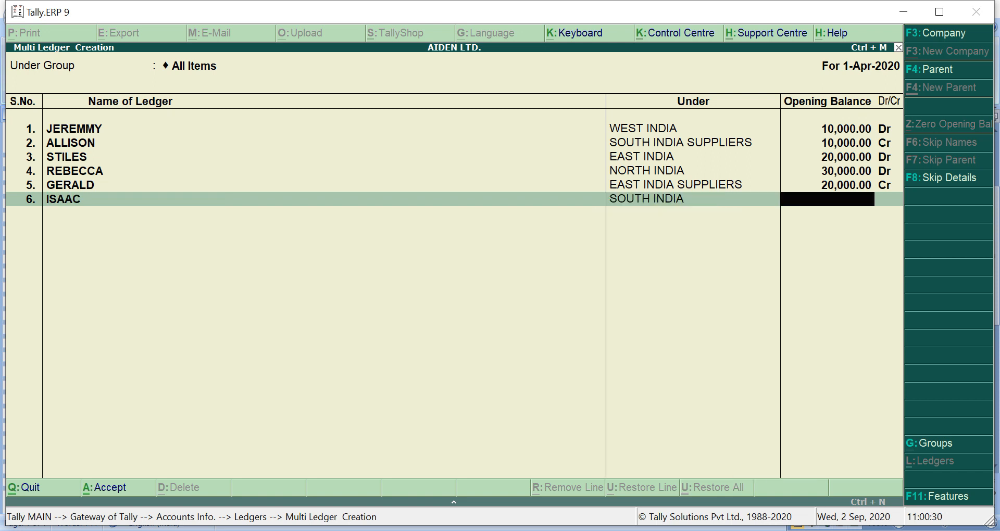
Set the sixth party's opening balance to 40,000 Dr and complete the ledger row.
text(40000)
key(Return)
key(Return)
key(Return)
key(Return)
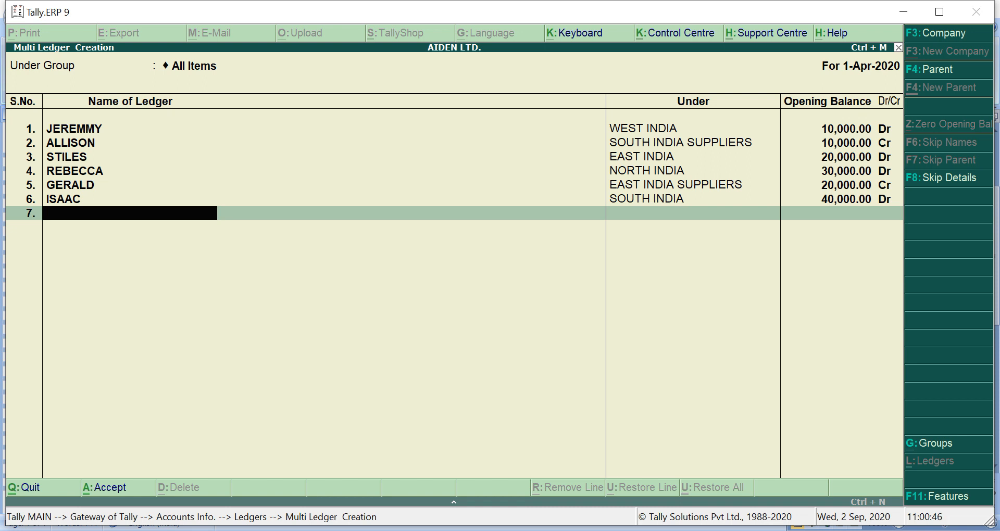
Go to the Word exercise table and highlight the seventh party's row.
key(alt+Tab)
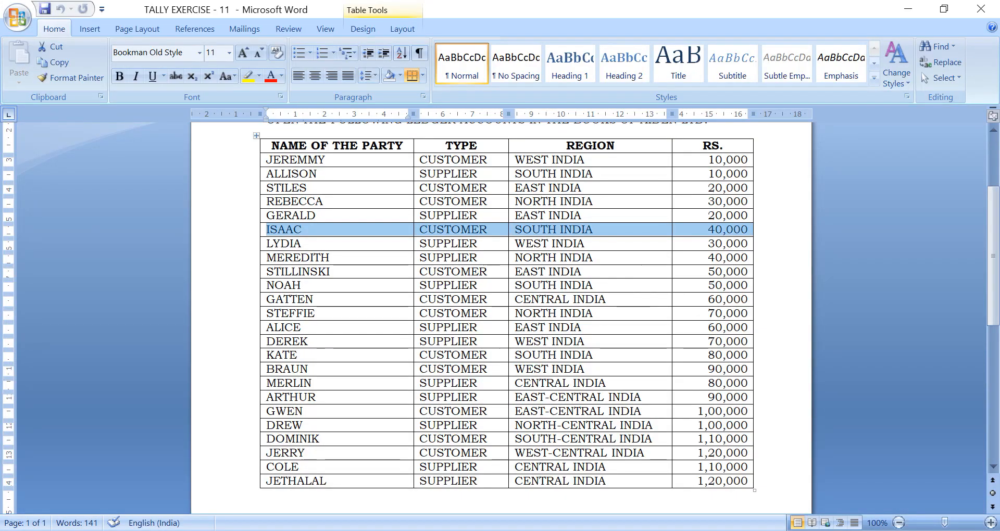
click(267, 241)
key(shift+Right)
key(shift+Right)
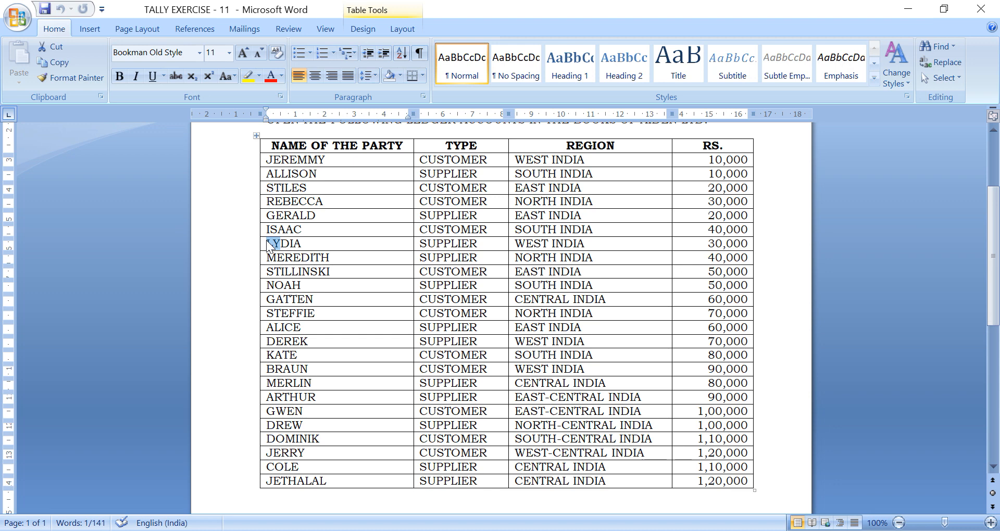
key(shift+Right)
key(shift+Right)
key(shift+Right)
key(shift+Right)
key(shift+Right)
key(shift+Right)
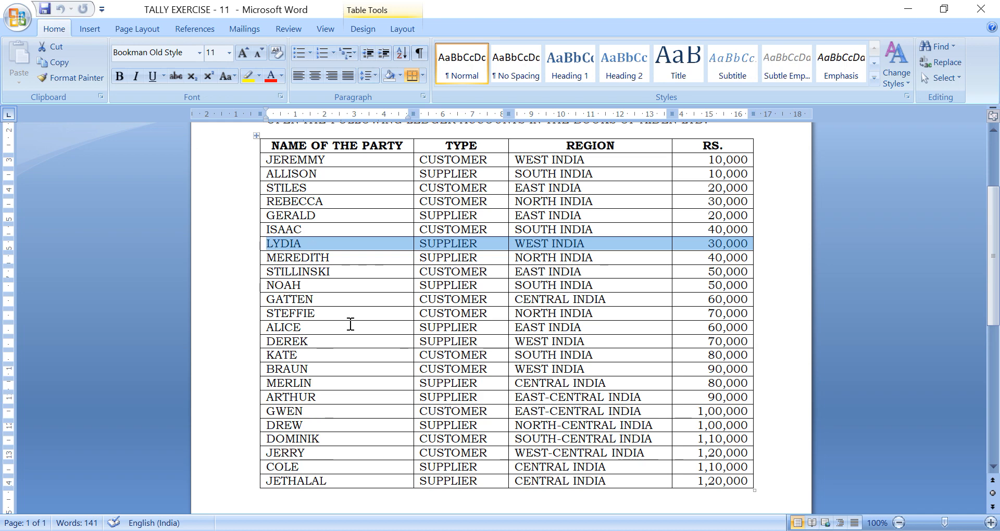
In Tally, enter the seventh party's name as a ledger under the group WEST INDIA SUPPLIERS.
key(alt+Tab)
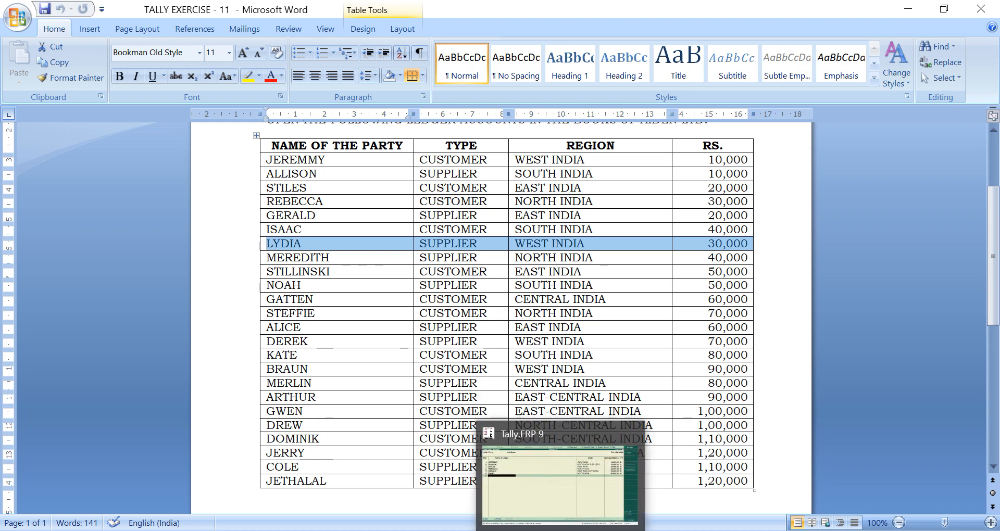
text(L)
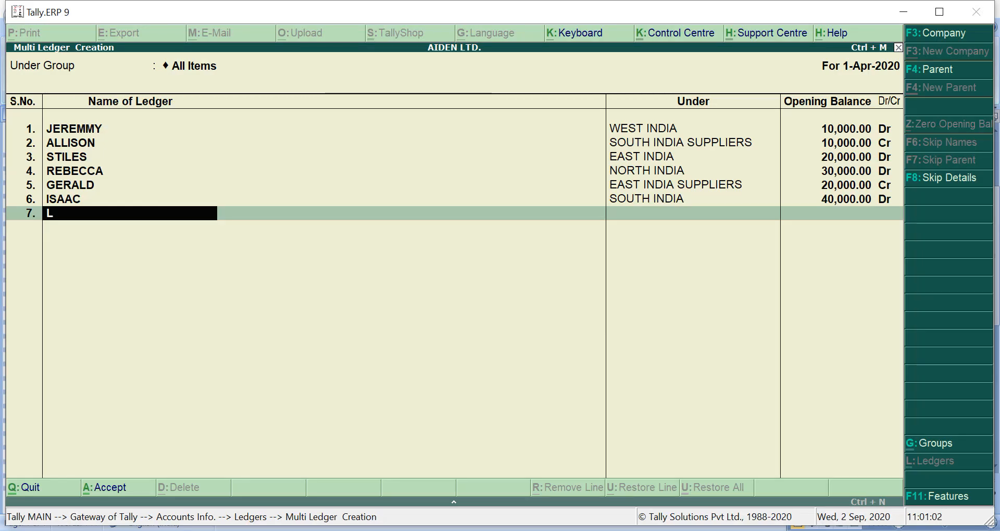
text(YDIA)
key(Return)
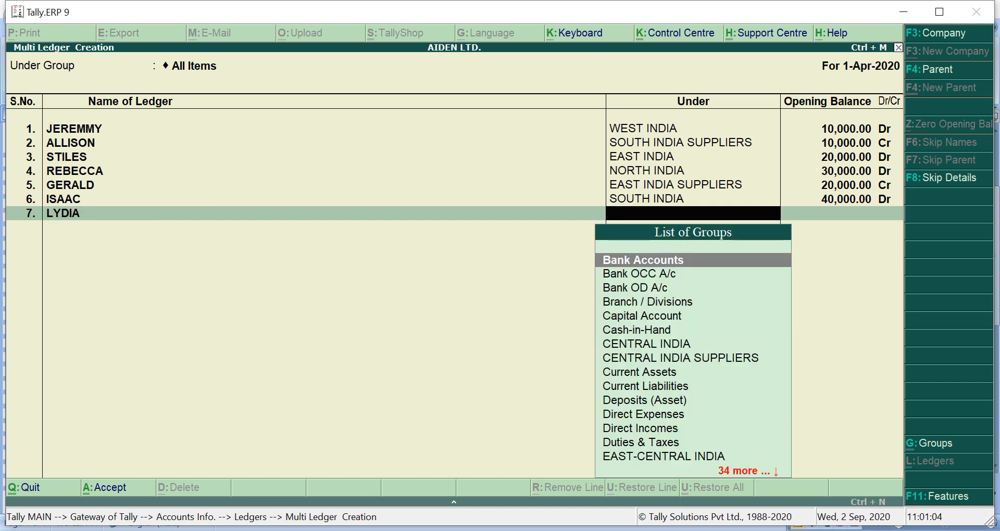
text(W)
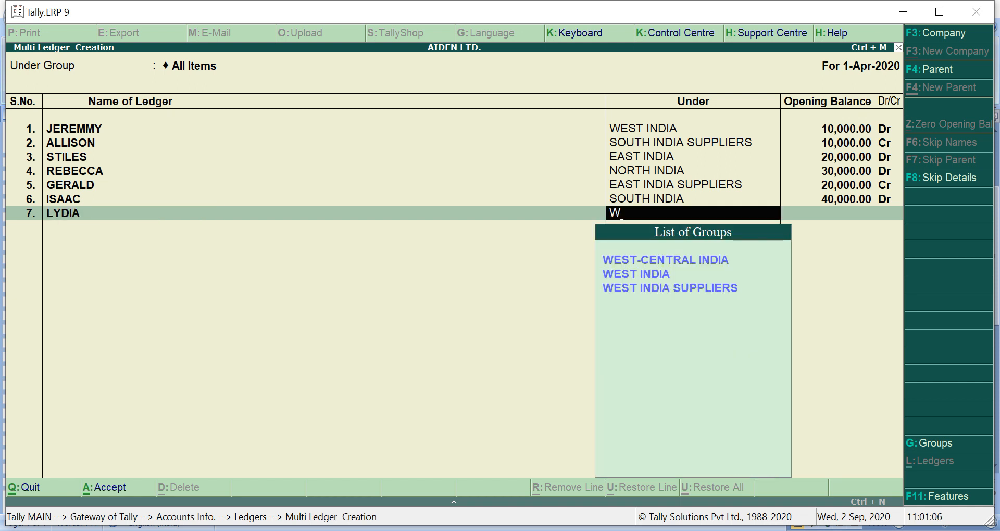
key(Down)
key(Down)
key(Down)
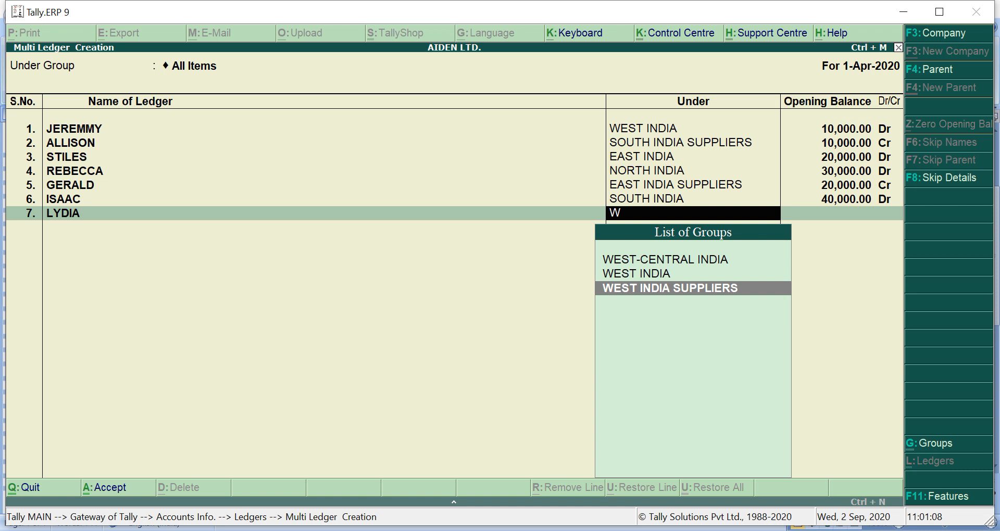
key(Return)
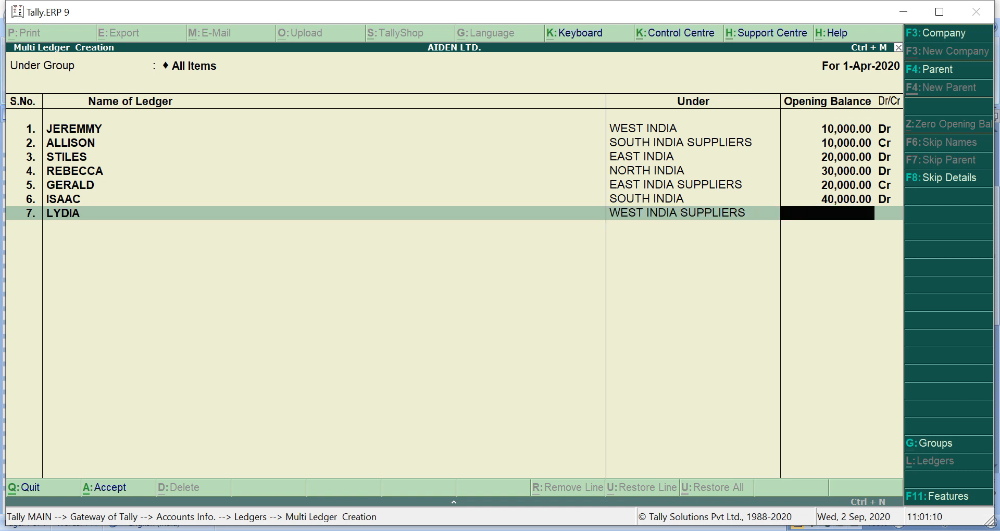
Set the seventh party's opening balance to 30,000 Cr and complete the ledger row without a bill-wise breakup.
text(30000)
key(Return)
key(Return)
key(Return)
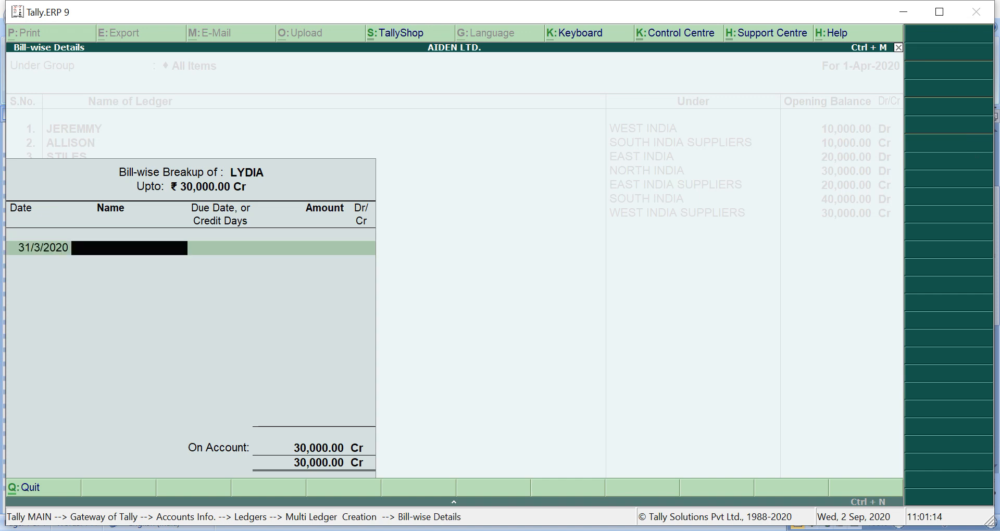
key(Return)
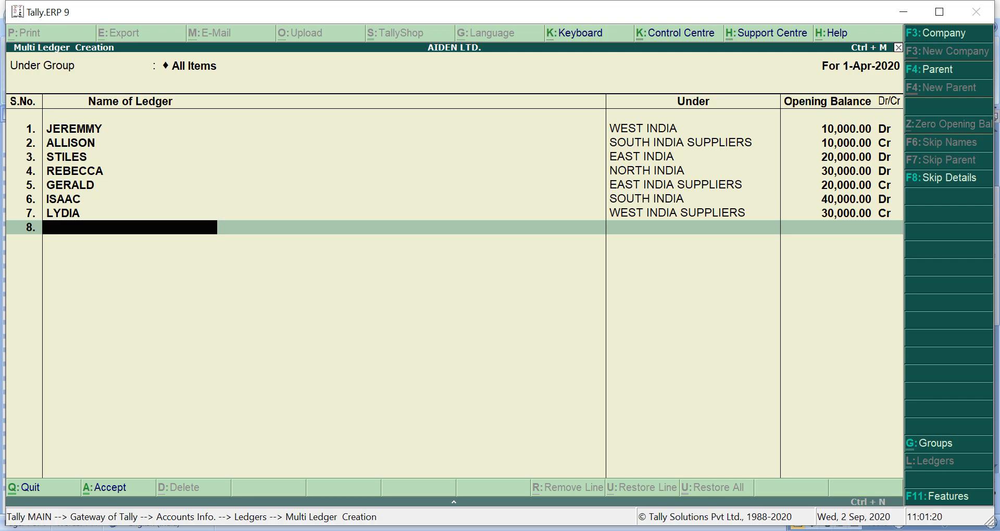
Highlight the eighth party's row in the Word exercise table, then return to Tally's multi ledger creation screen.
key(alt+Tab)
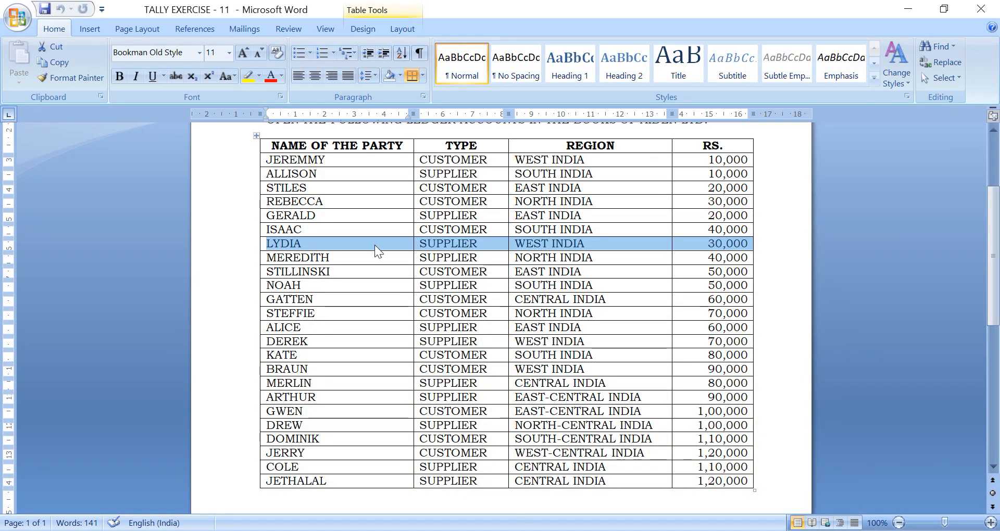
click(267, 258)
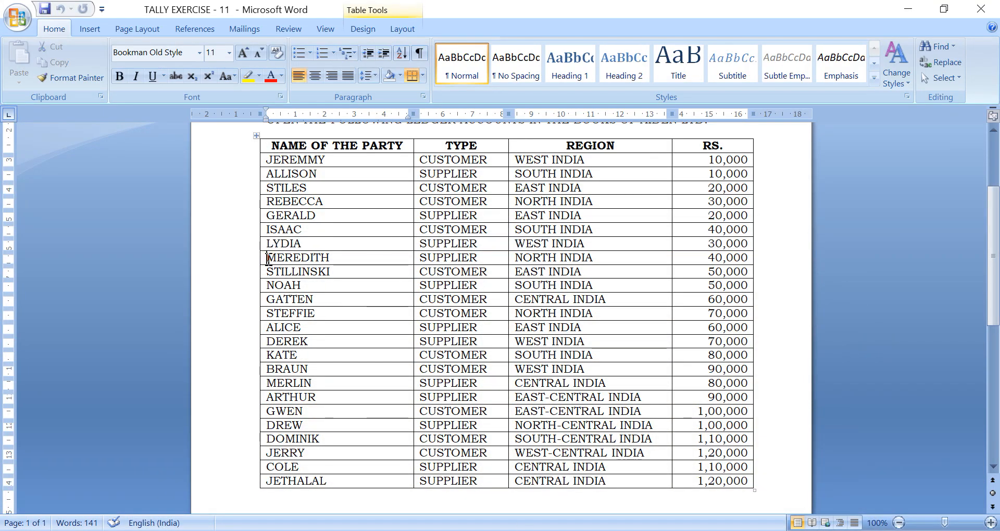
key(shift+Right)
key(shift+Right)
key(shift+Right)
key(shift+Right)
key(shift+Right)
key(shift+Right)
key(shift+Right)
key(shift+Right)
key(shift+Right)
key(shift+Right)
key(shift+Right)
key(shift+Right)
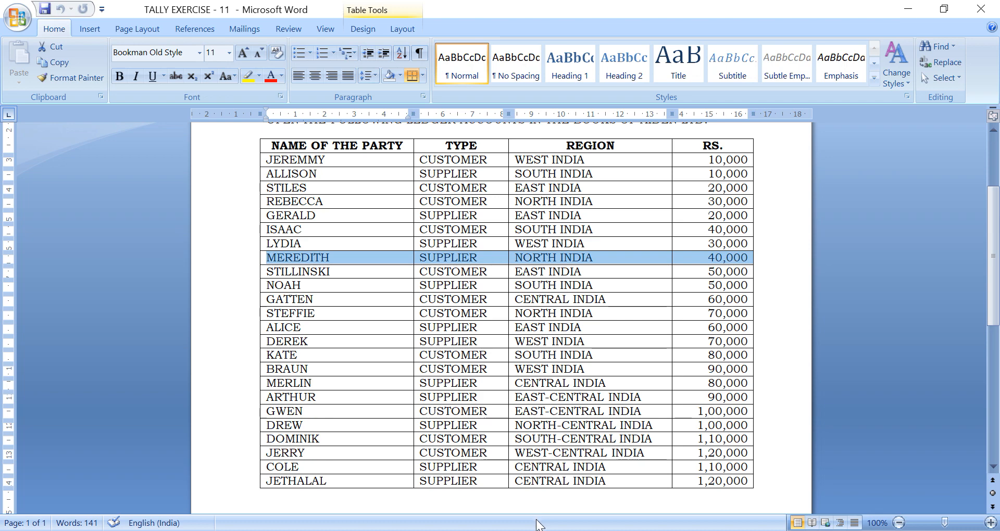
click(561, 530)
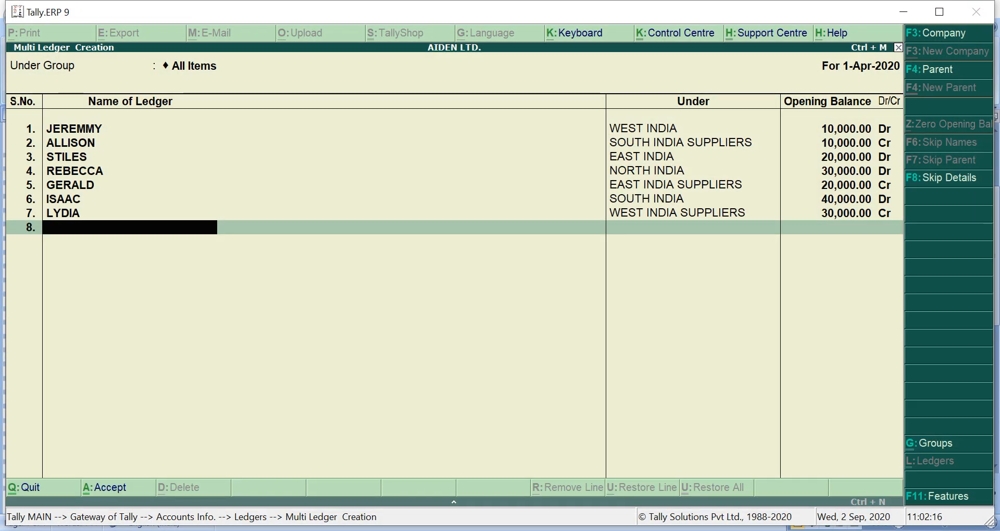
Enter the eighth party's name as a ledger under the group NORTH INDIA SUPPLIERS.
text(MEREDITH)
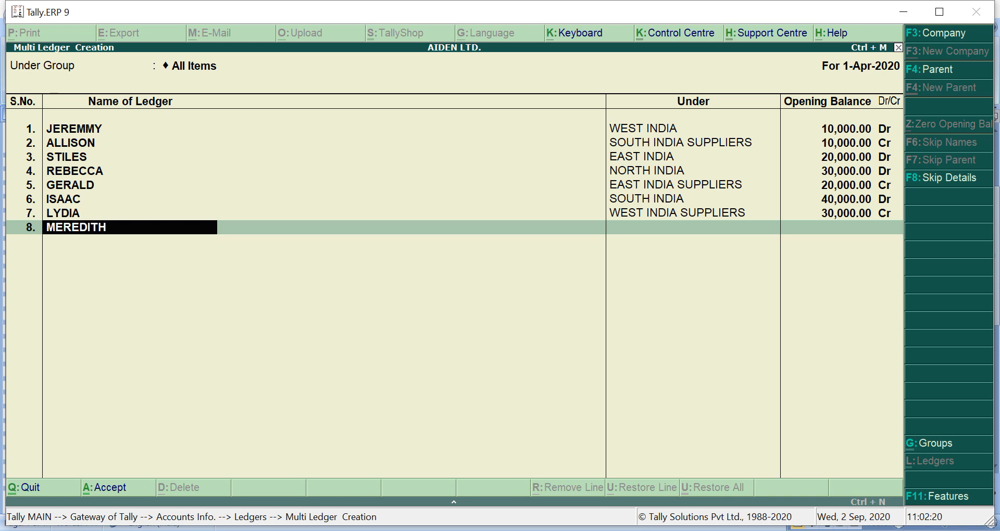
key(alt+Tab)
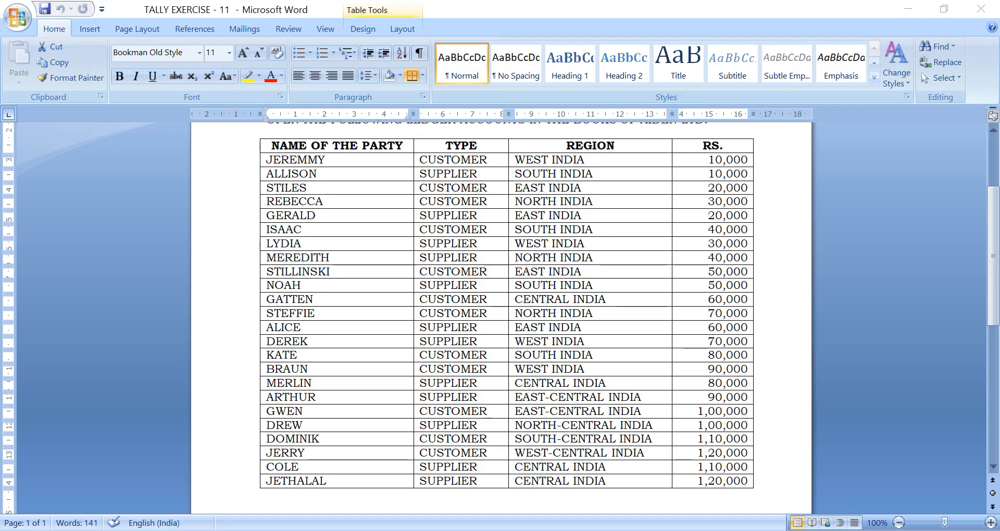
key(alt+Tab)
key(Return)
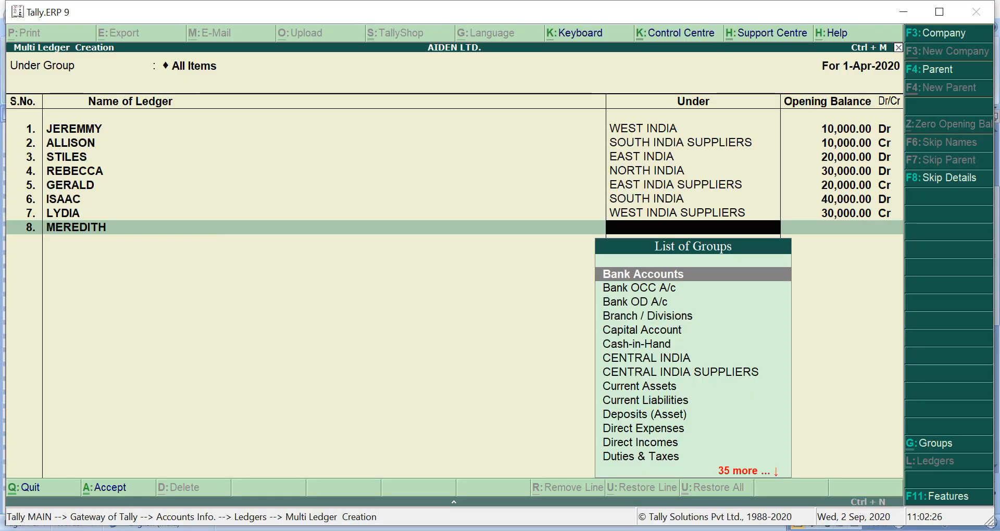
text(N)
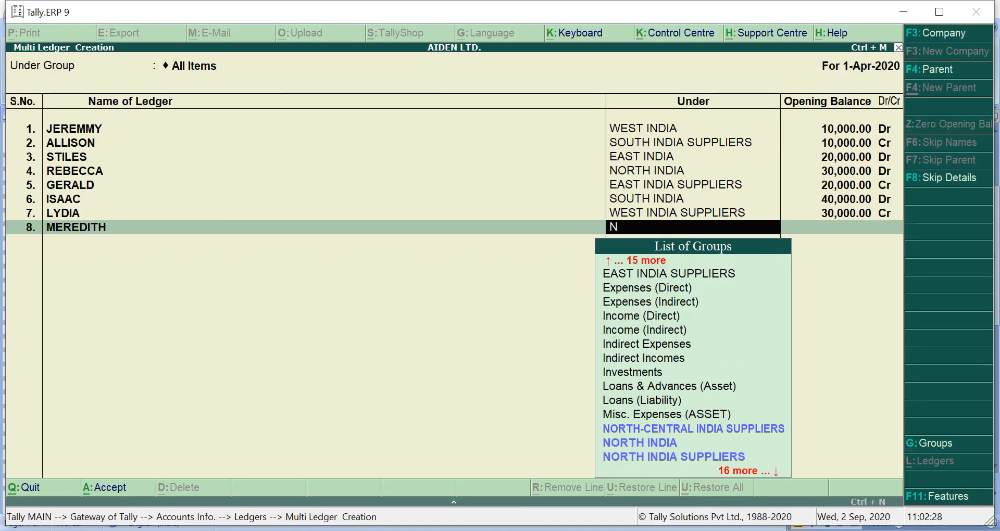
key(Down)
key(Down)
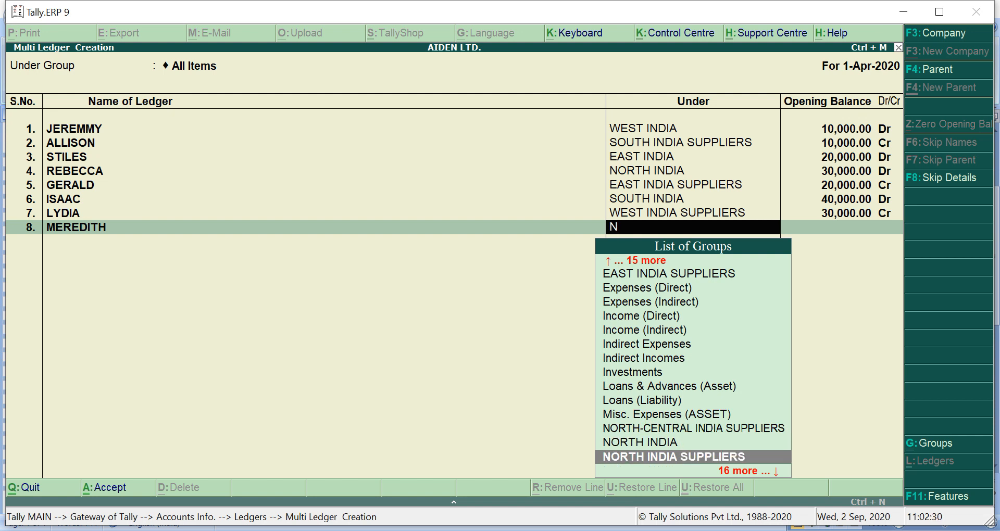
key(Return)
Set the eighth party's opening balance to 40,000 Cr and complete the ledger row without a bill-wise breakup.
text(40000)
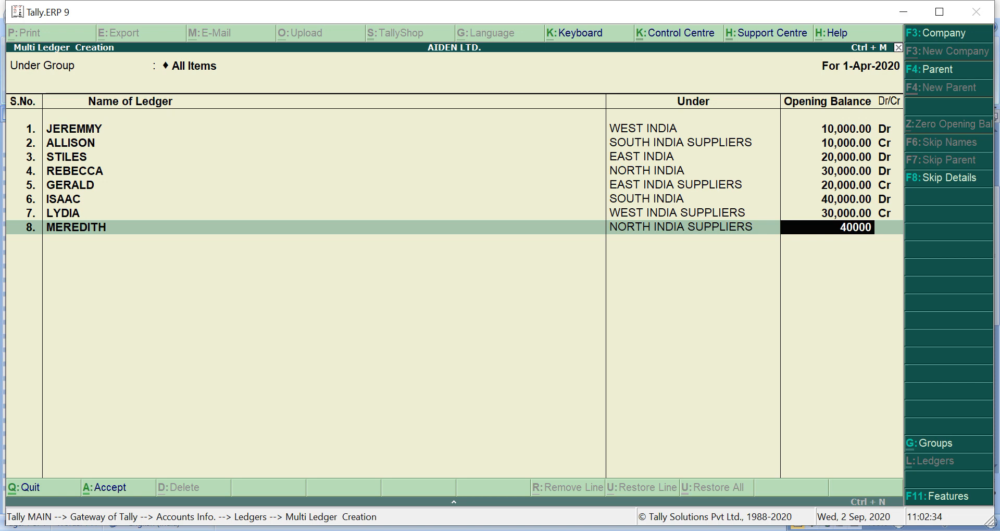
key(Return)
key(Return)
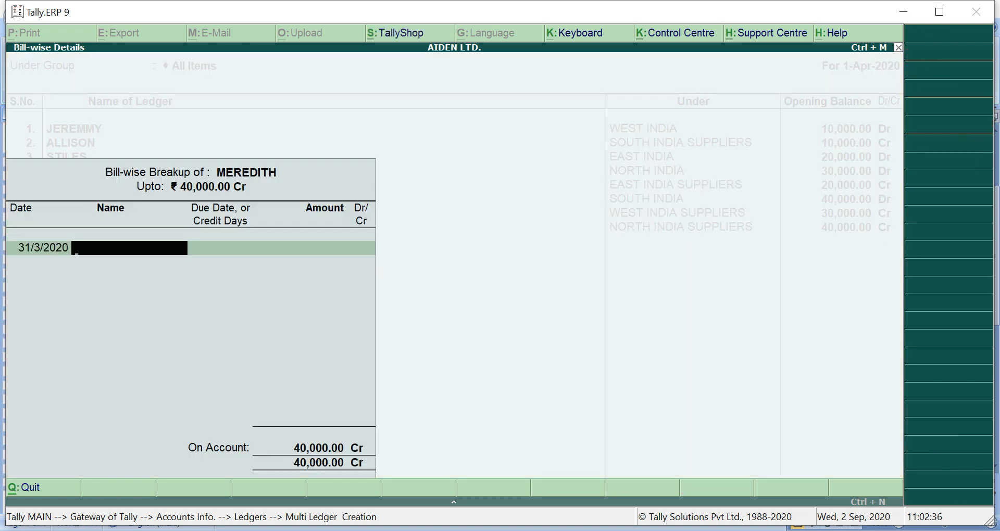
key(Return)
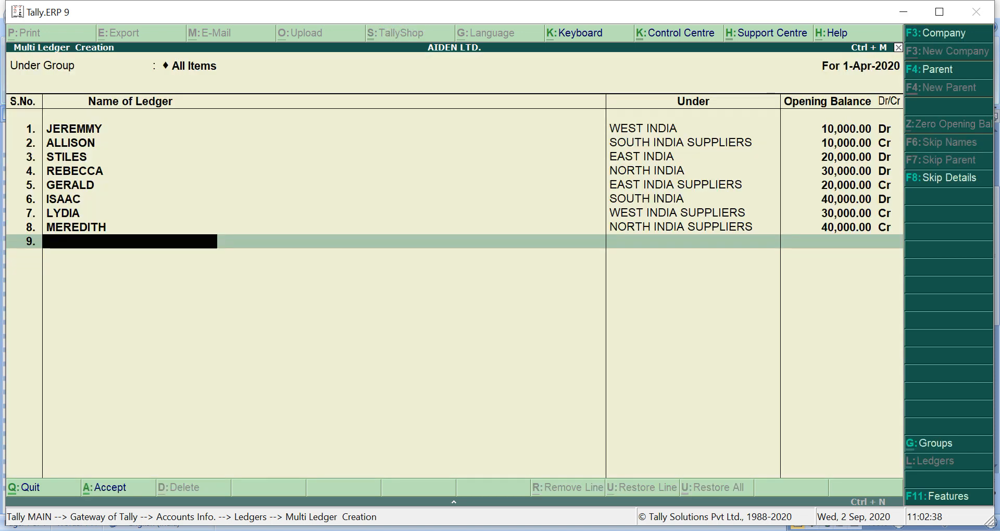
Highlight the ninth party's row in the Word exercise table, then return to Tally's multi ledger creation screen.
key(alt+Tab)
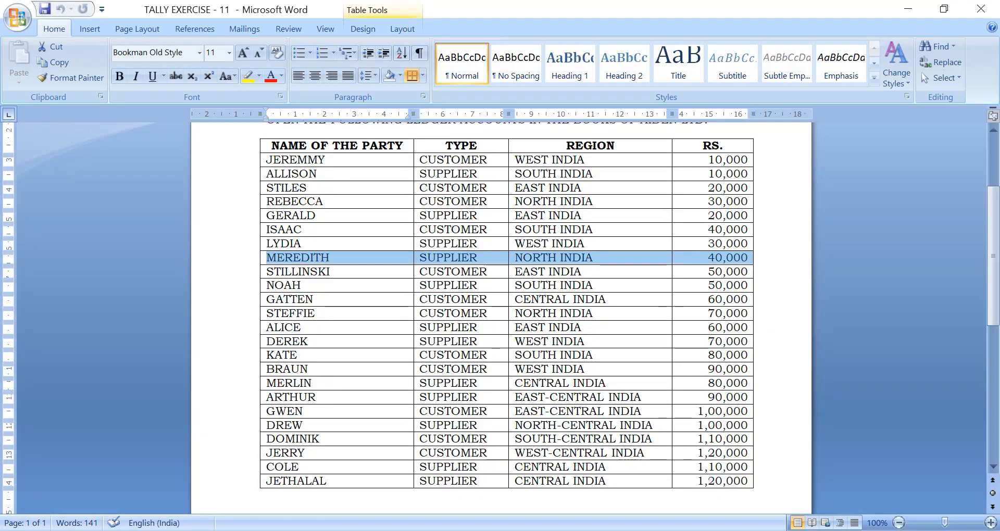
click(269, 271)
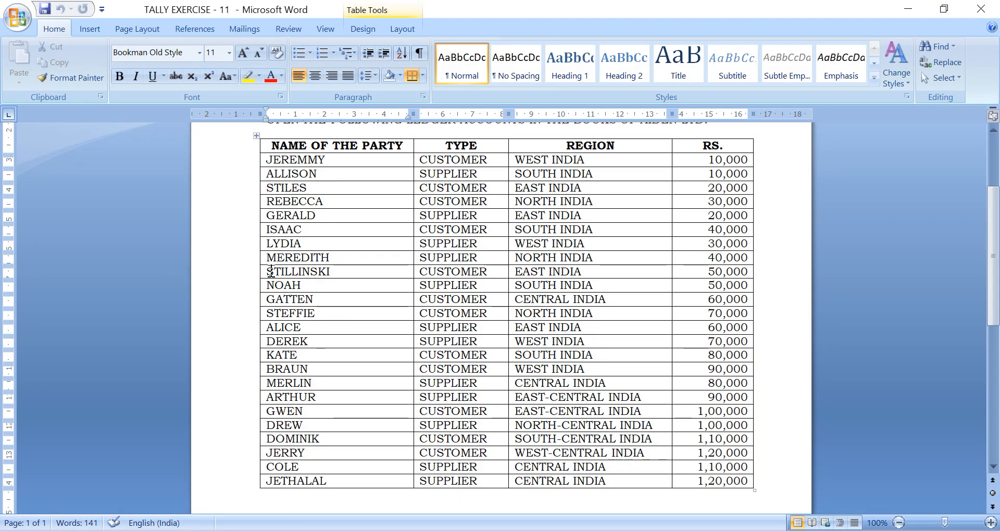
key(shift+Right)
key(shift+Right)
key(shift+Right)
key(shift+Right)
key(shift+Right)
key(shift+Right)
key(shift+Right)
key(shift+Right)
key(shift+Right)
key(shift+Right)
key(shift+Right)
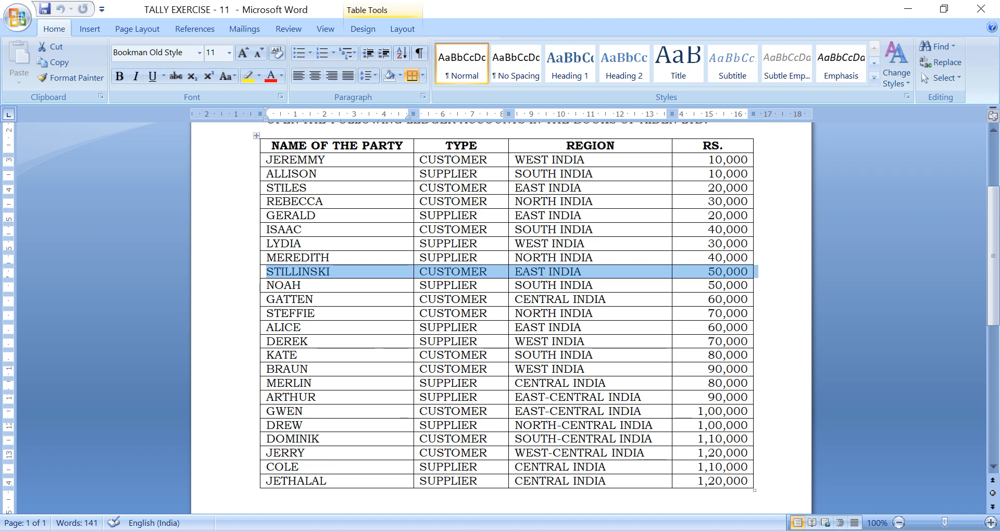
key(alt+Tab)
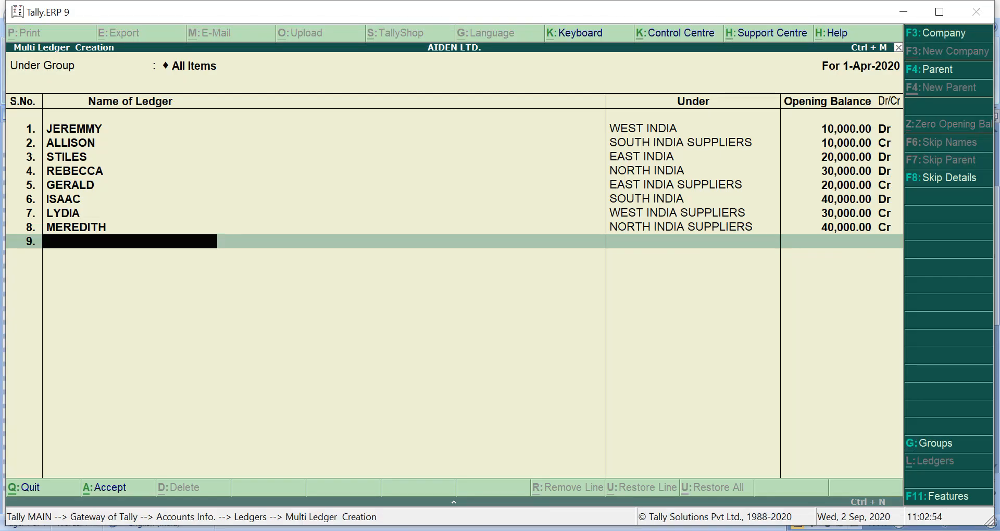
Enter the ninth party's name as a ledger under the group EAST INDIA, checking its region in the Word table.
text(STILLINSKI)
key(Return)
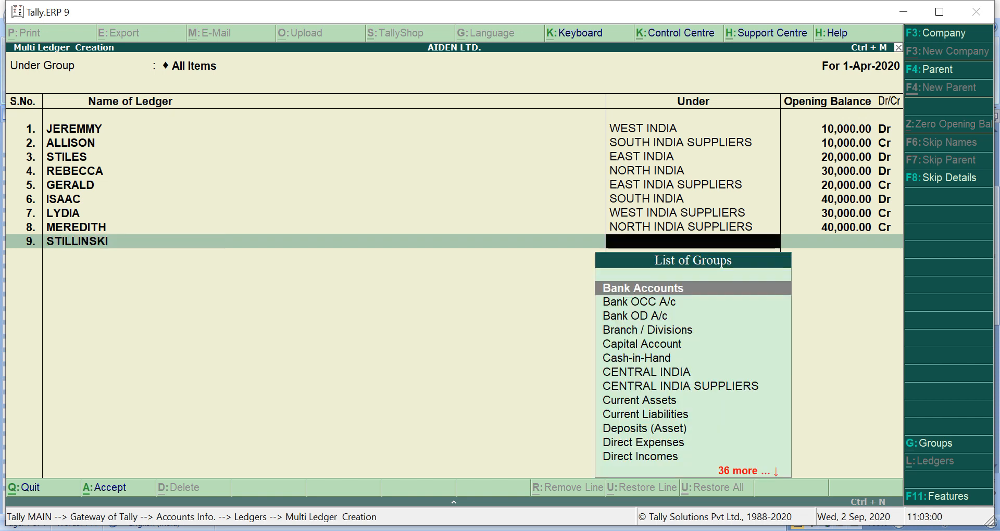
key(alt+Tab)
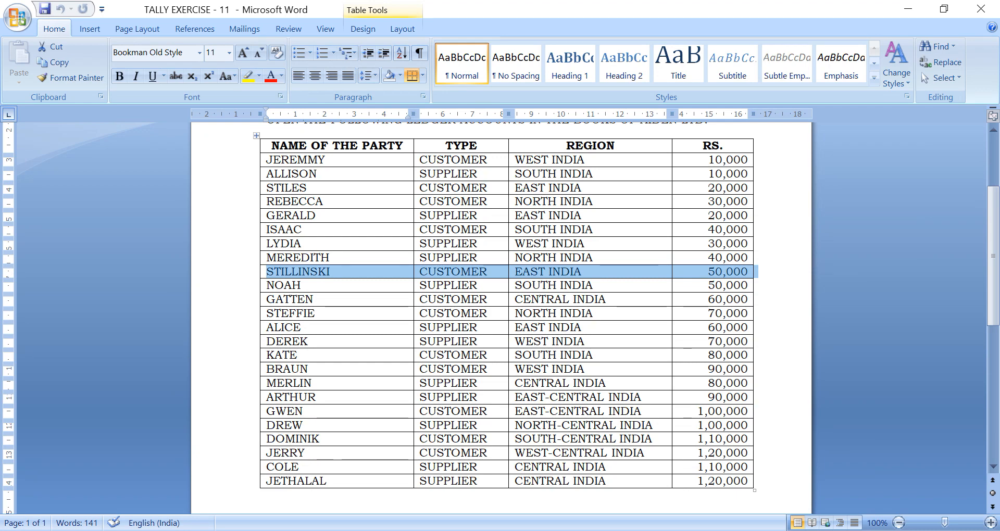
key(alt+Tab)
text(E)
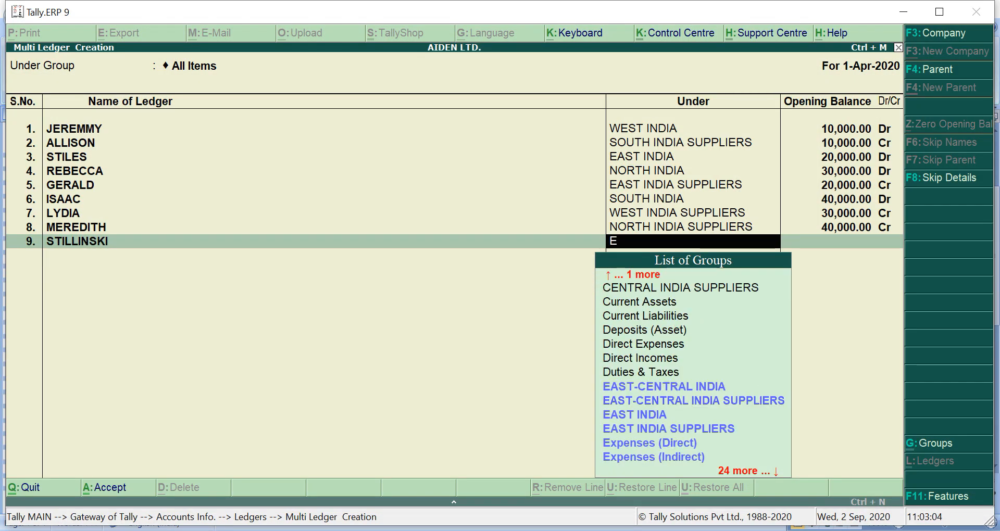
key(Down)
key(Down)
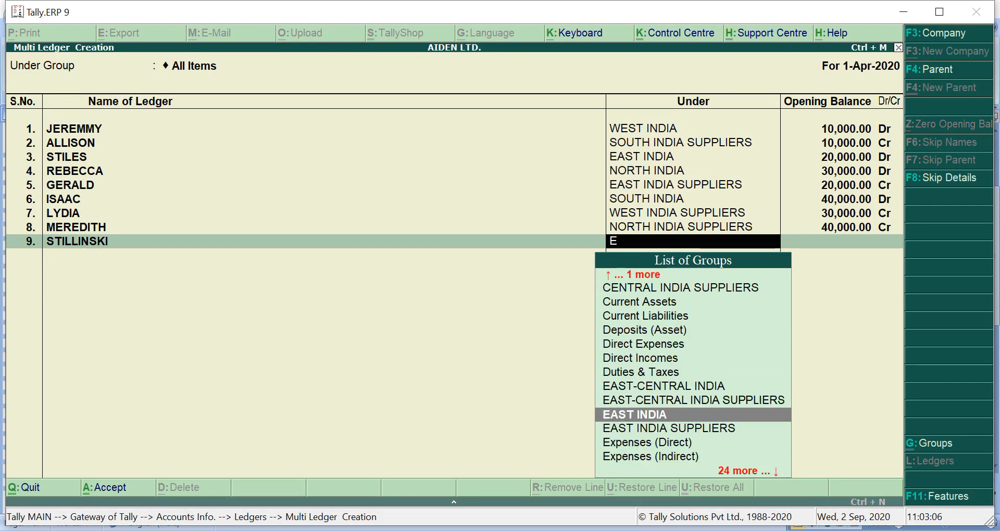
key(Return)
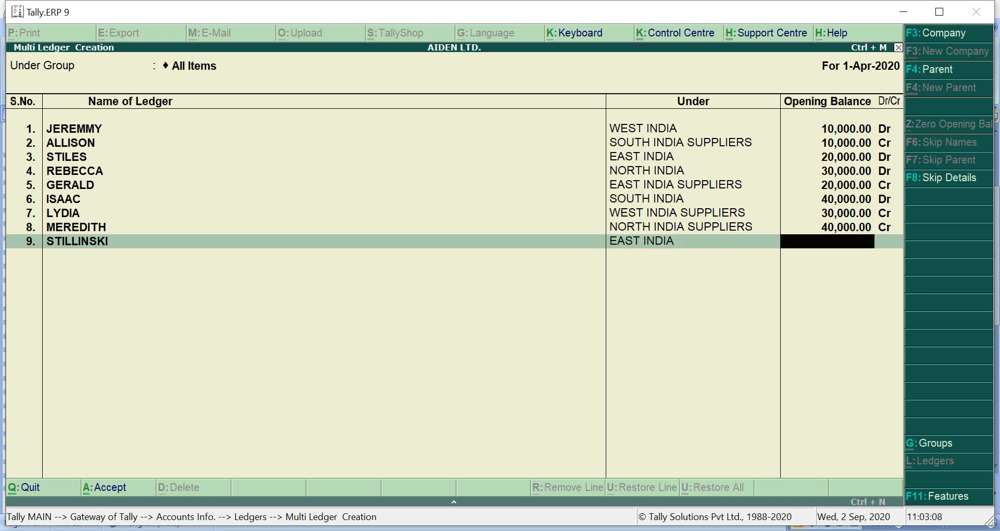
Set the ninth party's opening balance to 50,000 Dr and complete the ledger row without a bill-wise breakup.
text(50000)
key(Return)
key(Return)
key(Return)
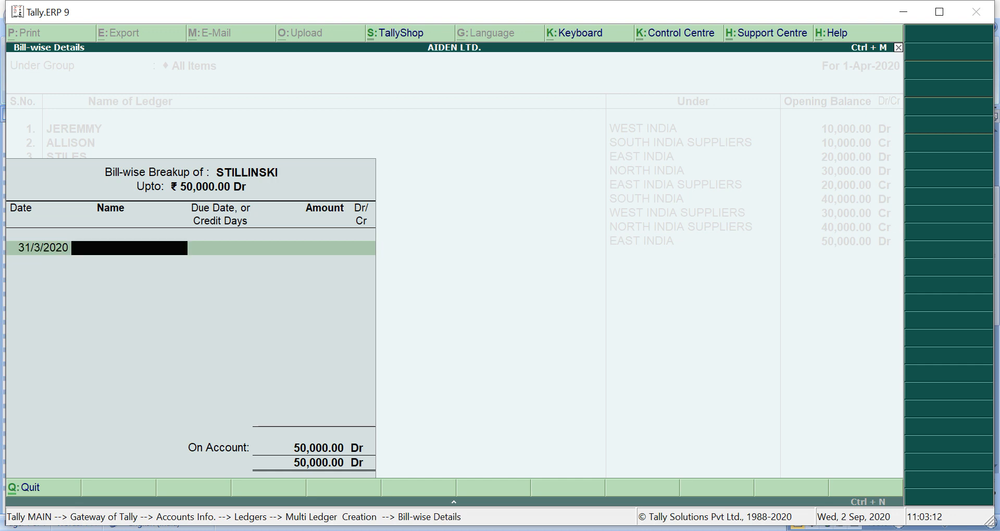
key(Return)
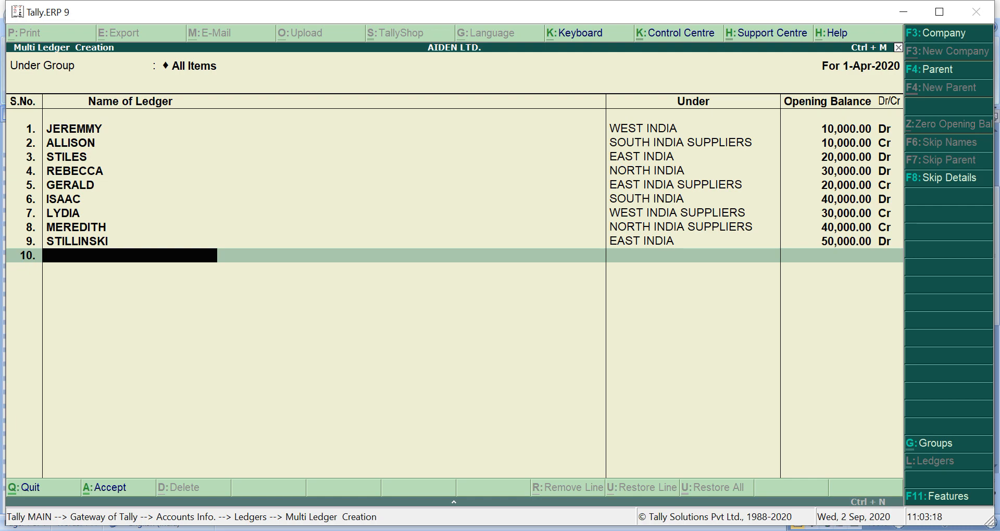
Highlight the tenth party's row in the Word exercise table, then return to Tally's multi ledger creation screen.
key(alt+Tab)
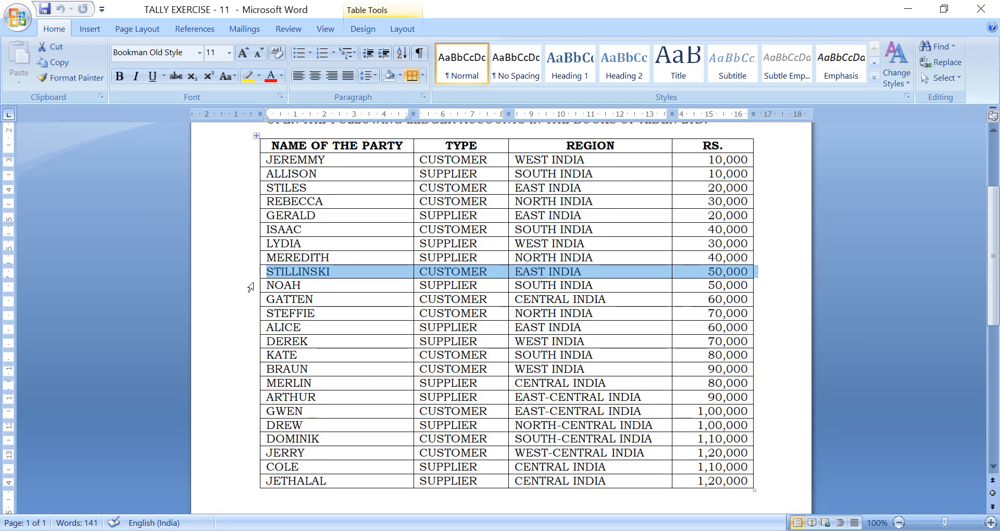
click(270, 288)
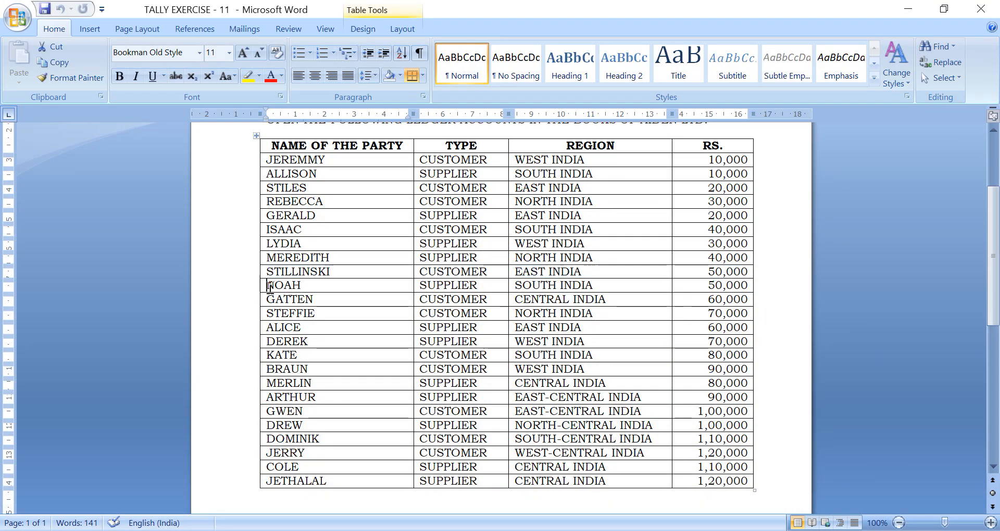
key(shift+Right)
key(shift+Right)
key(shift+Right)
key(shift+Right)
key(shift+Right)
key(shift+Right)
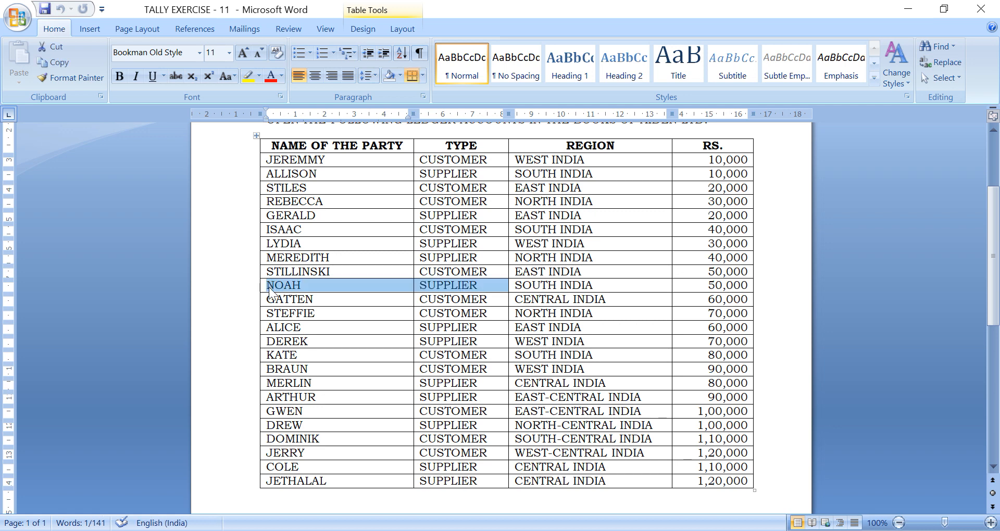
key(shift+Right)
key(shift+Right)
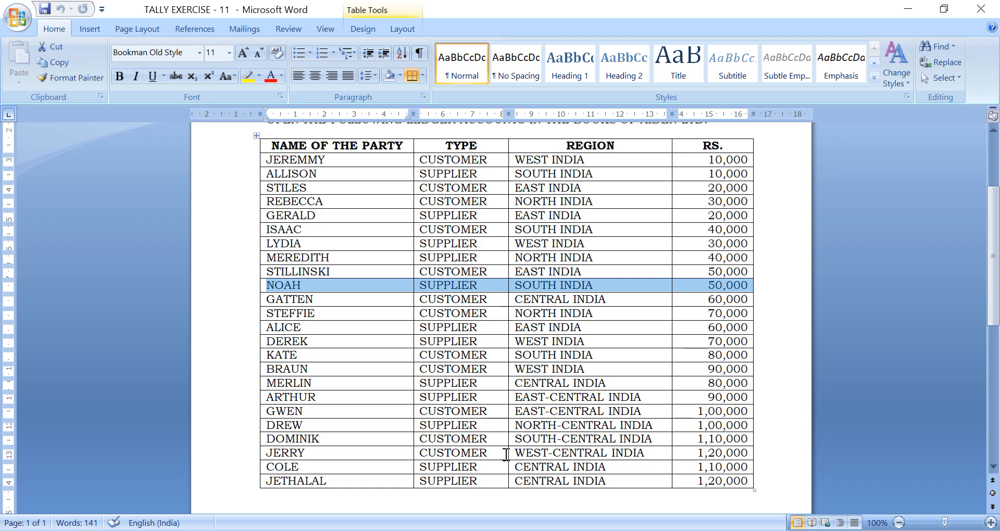
click(564, 530)
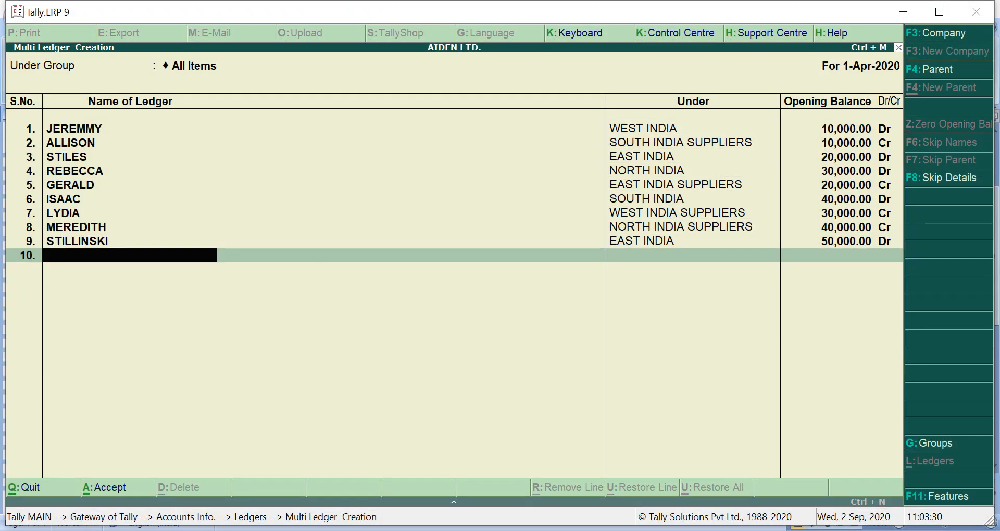
Enter the tenth party's name as a ledger under the group SOUTH INDIA SUPPLIERS.
text(NOAH)
key(Return)
text(SO)
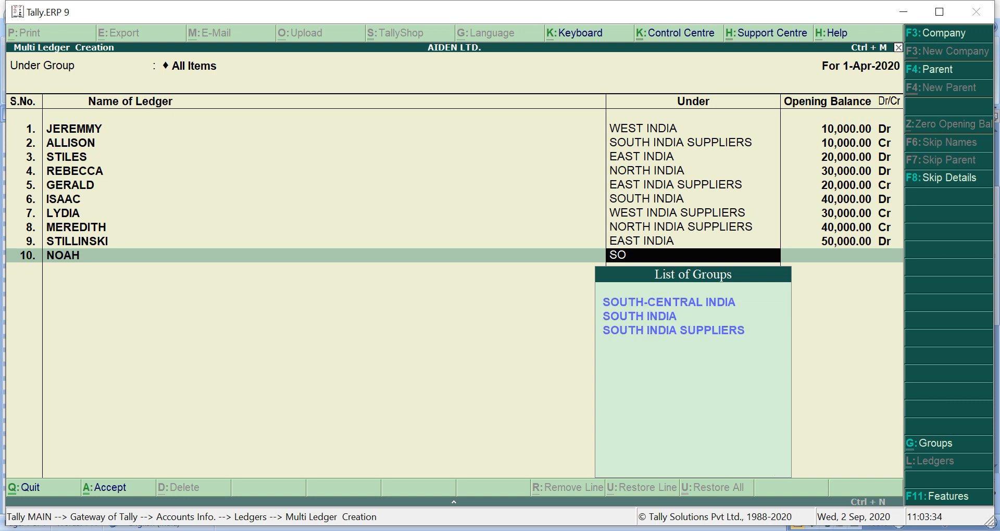
key(Down)
key(Down)
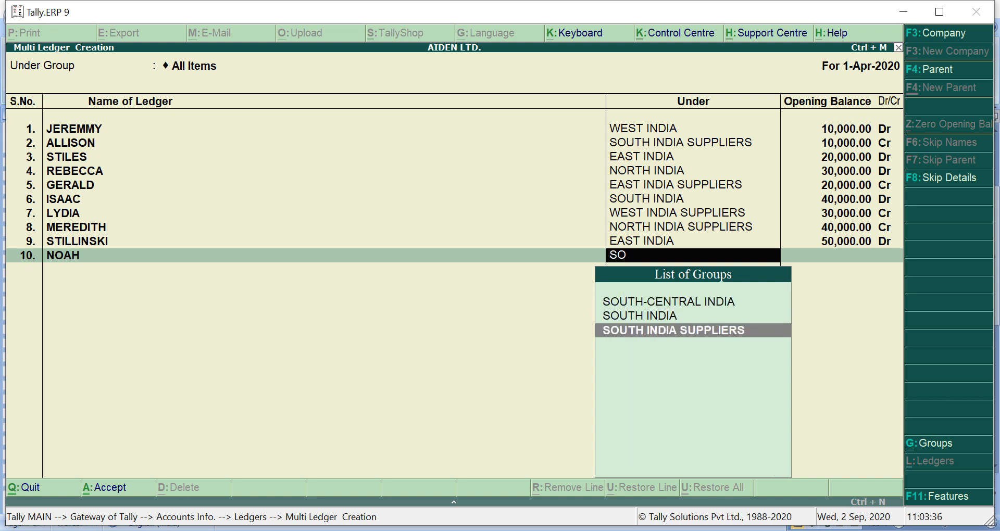
key(Return)
Set the tenth party's opening balance to 50,000 Cr and complete the ledger row without a bill-wise breakup.
text(50,000)
key(Return)
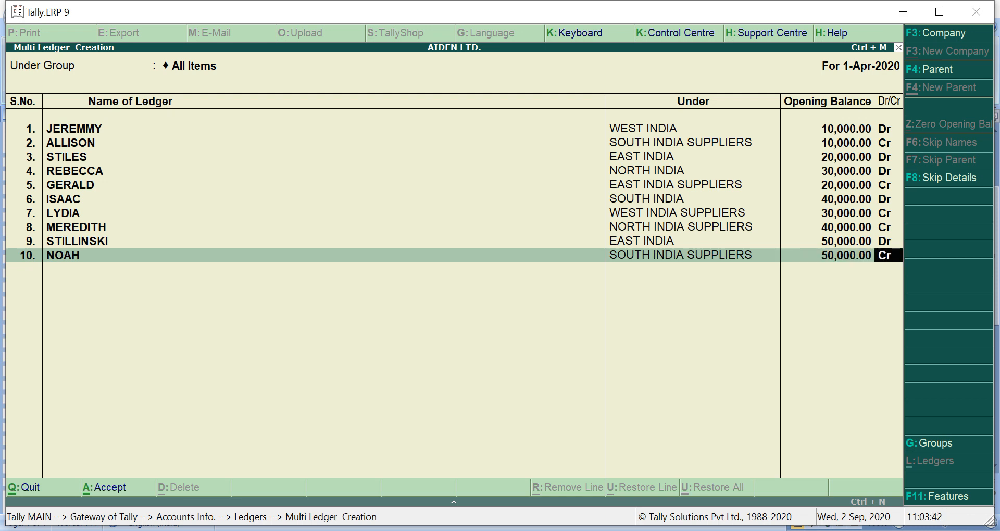
key(Return)
key(Return)
key(Return)
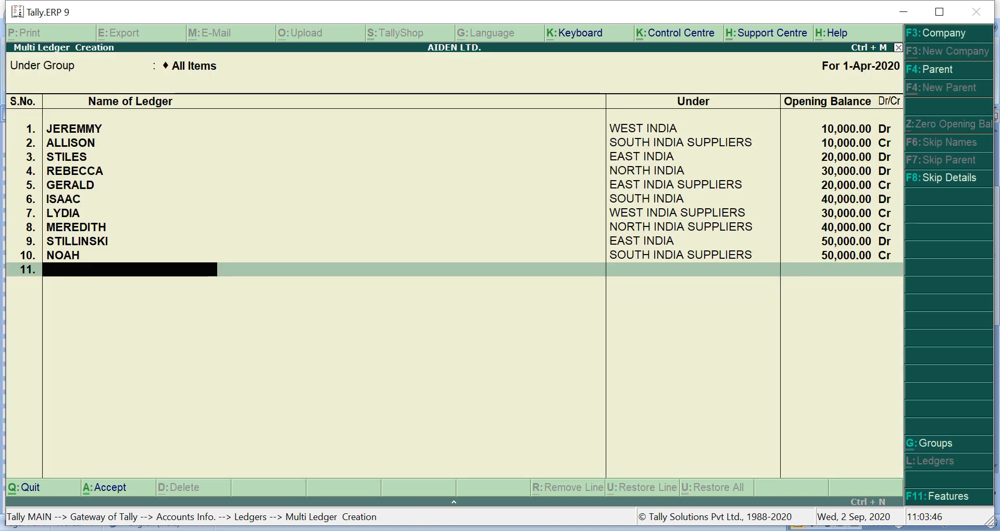
Highlight the eleventh party's row in the Word exercise table, then return to Tally's multi ledger creation screen.
key(alt+Tab)
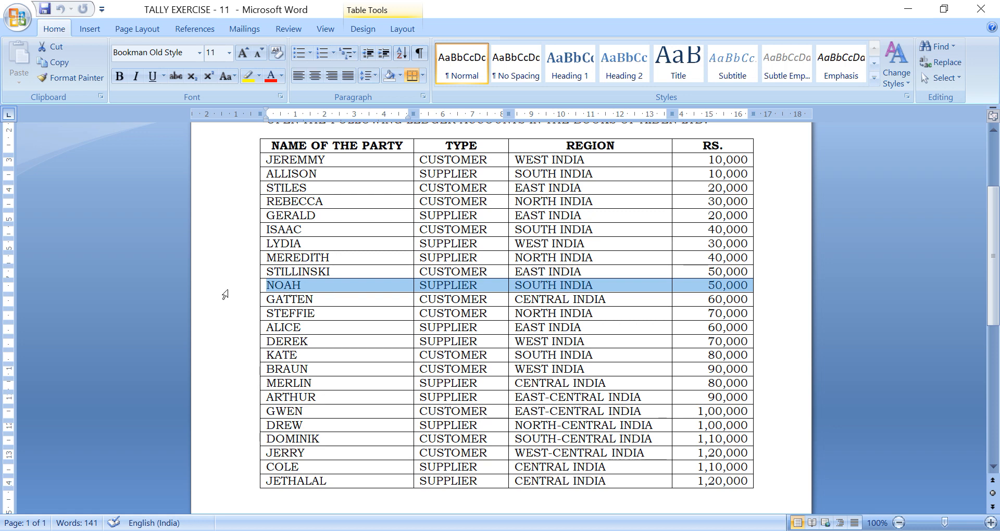
click(267, 301)
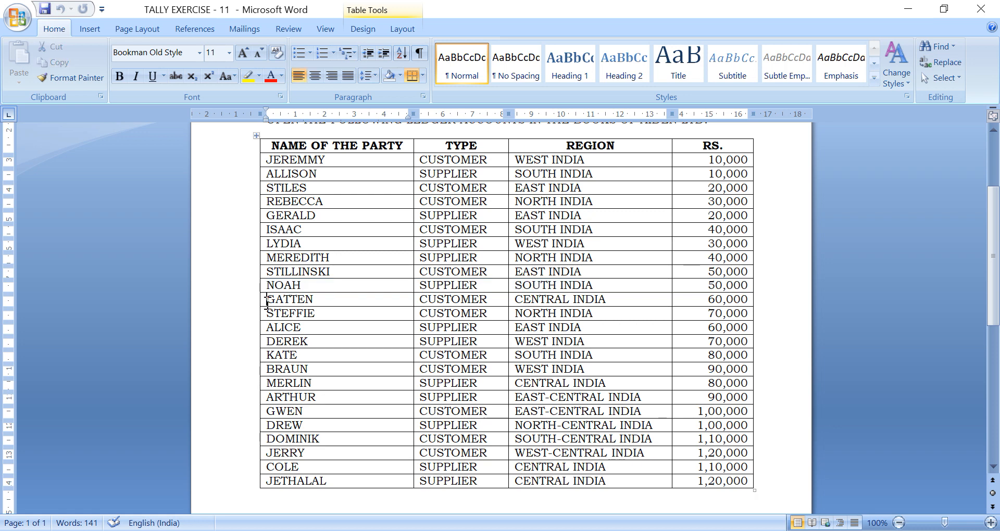
key(shift+Right)
key(shift+Right)
key(shift+Right)
key(shift+Right)
key(shift+Right)
key(shift+Right)
key(shift+Right)
key(shift+Right)
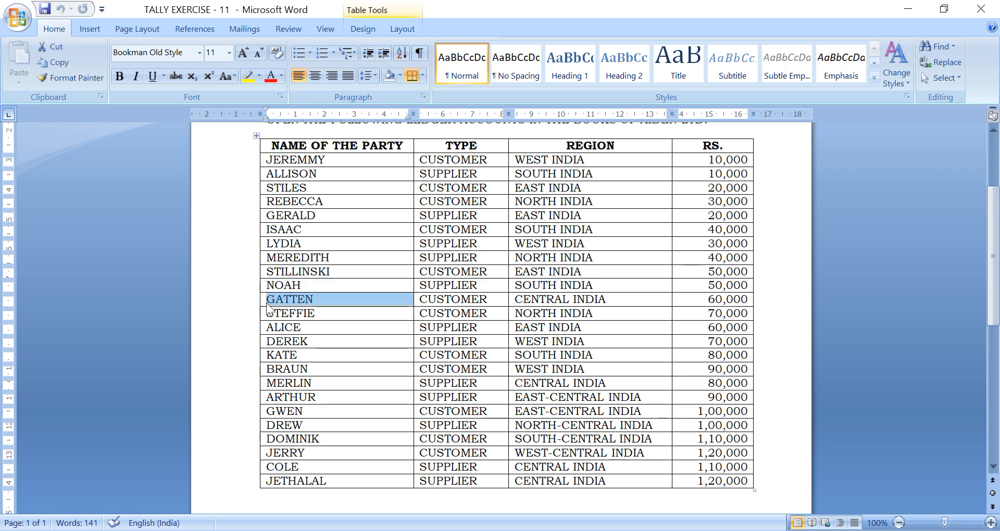
key(shift+Right)
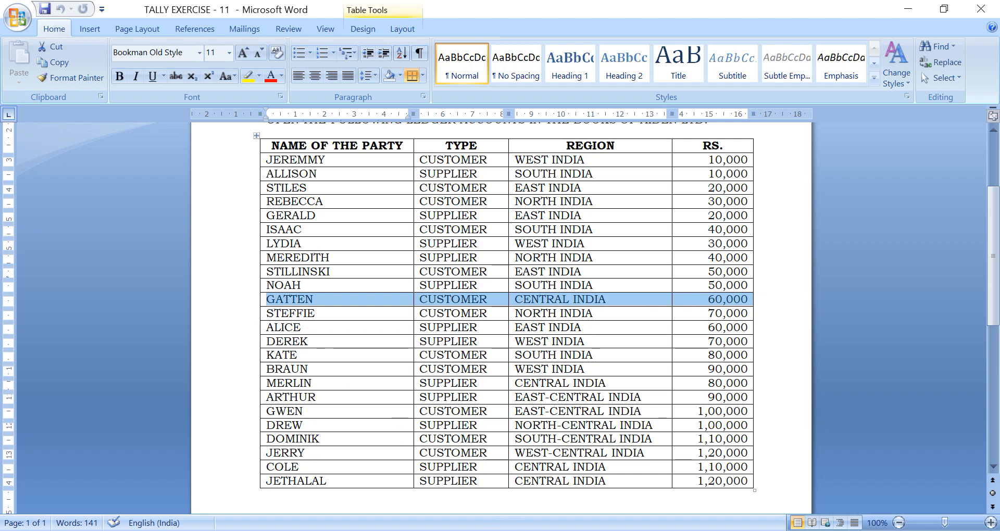
key(alt+Tab)
Enter the eleventh party's name as a ledger under the group CENTRAL INDIA.
text(GATTEN)
key(Return)
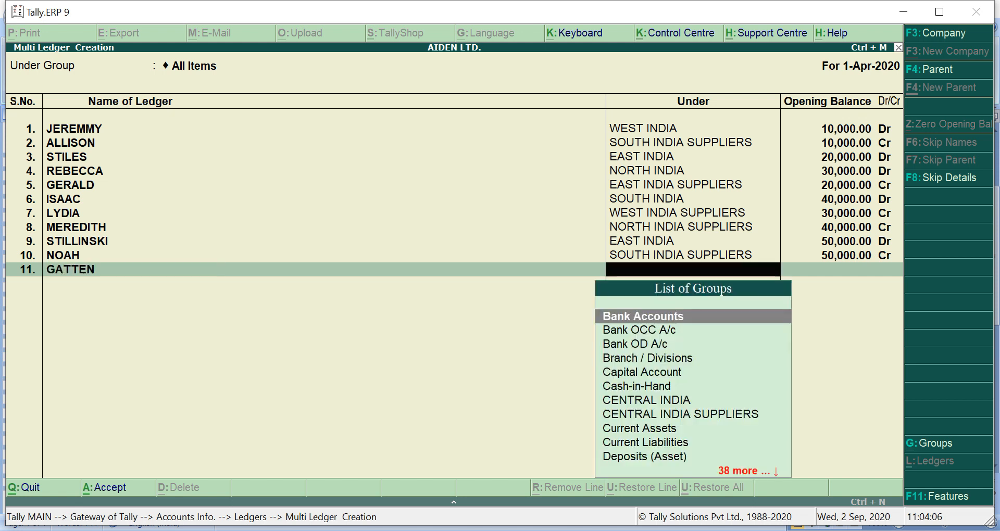
text(C)
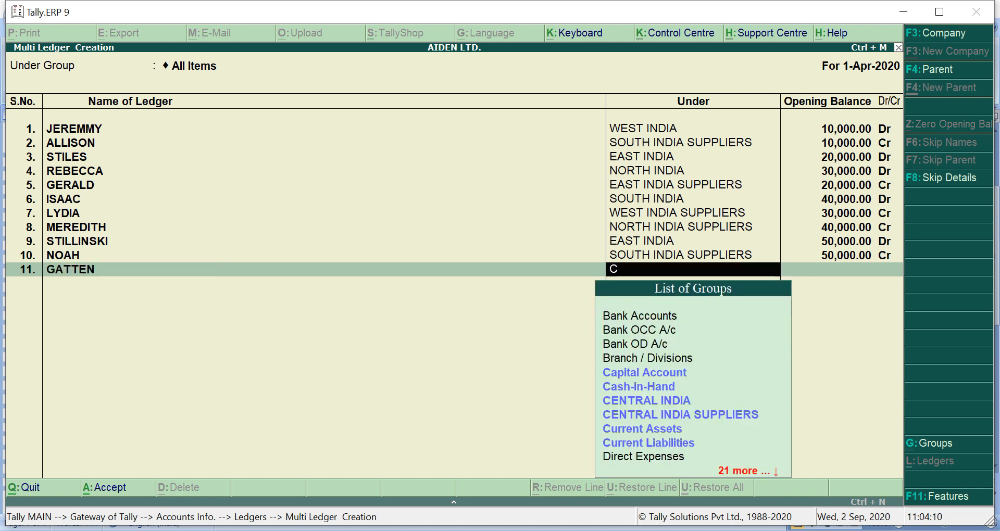
key(Down)
key(Down)
key(Down)
key(Return)
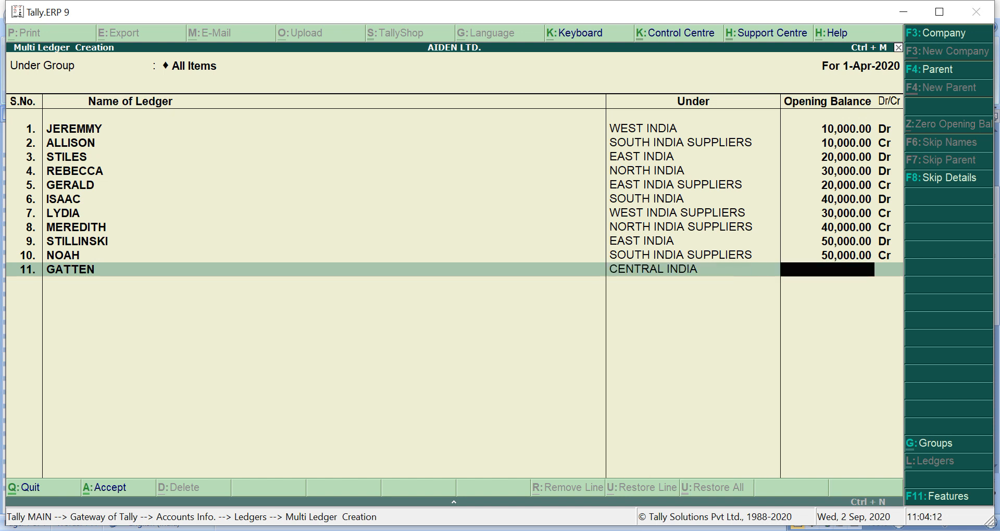
Set the eleventh party's opening balance to 60,000 Dr and complete the ledger row without a bill-wise breakup.
text(60000)
key(Return)
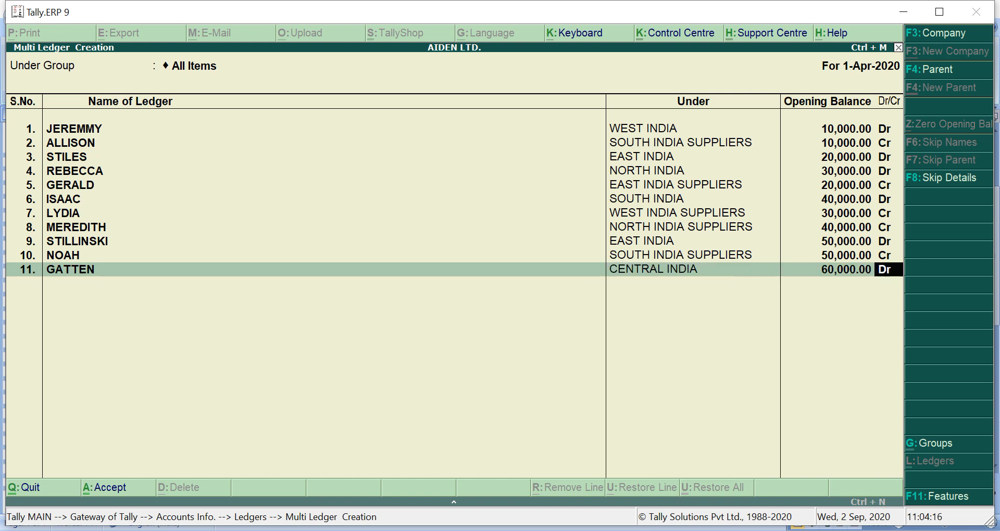
key(Return)
key(Return)
key(Return)
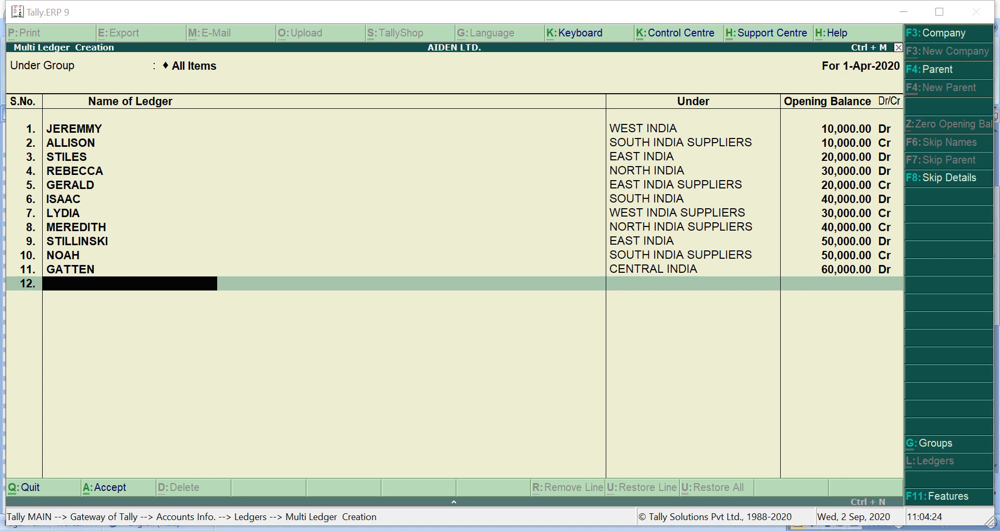
Highlight the twelfth party's row in the Word exercise table, then return to Tally's multi ledger creation screen.
key(alt+Tab)
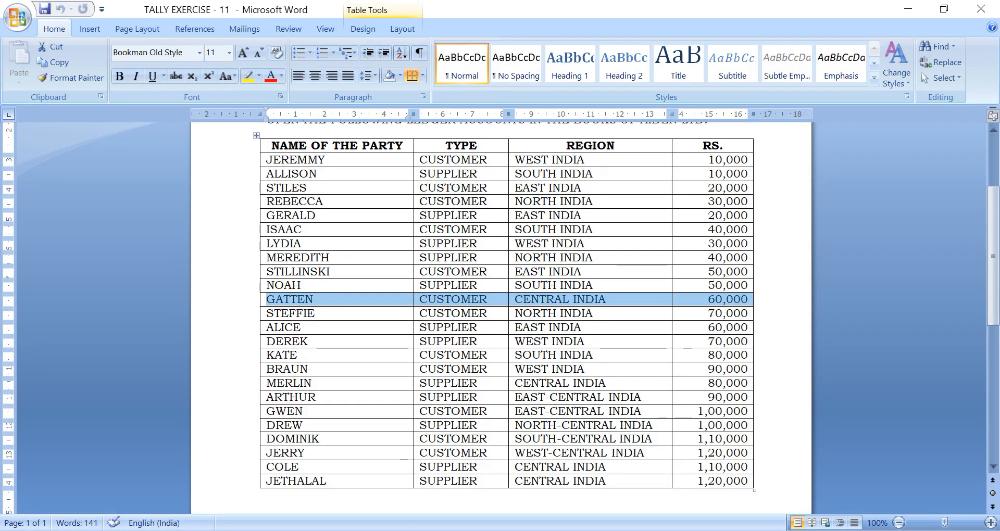
click(267, 313)
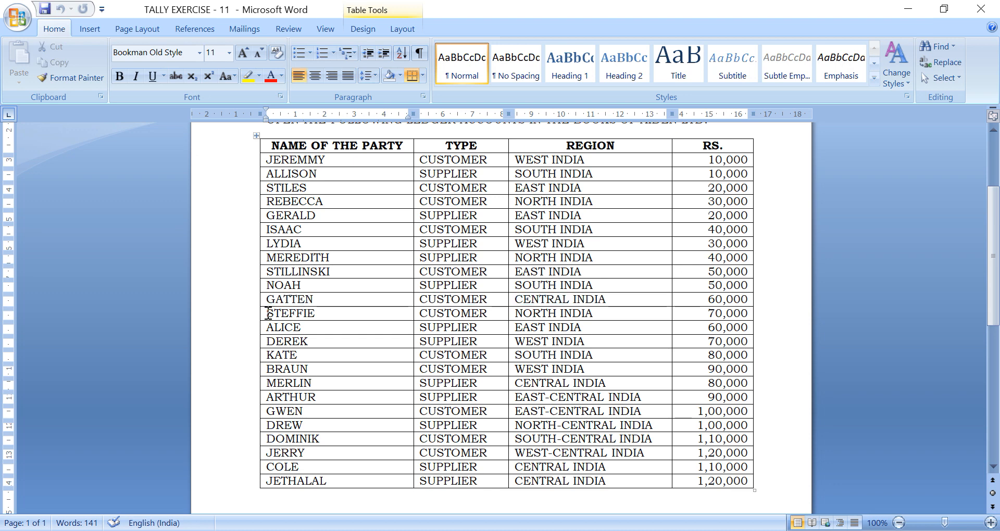
double_click(266, 313)
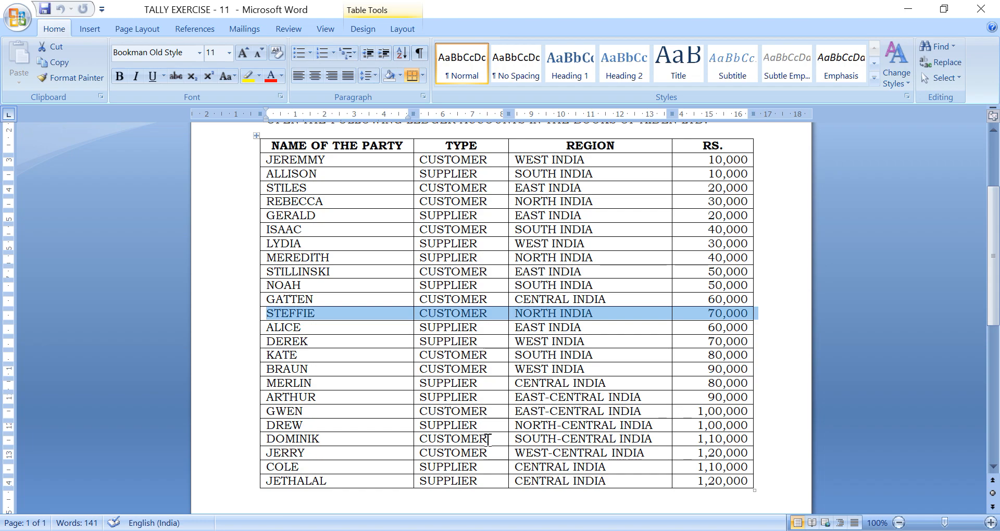
key(alt+Tab)
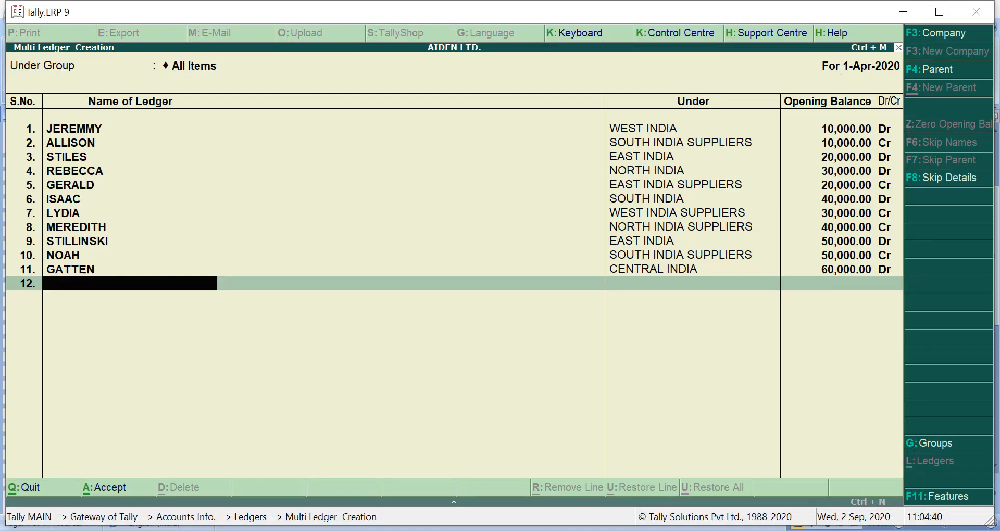
Enter the twelfth party's name as a ledger under the group NORTH INDIA.
text(STEFFIE)
key(Return)
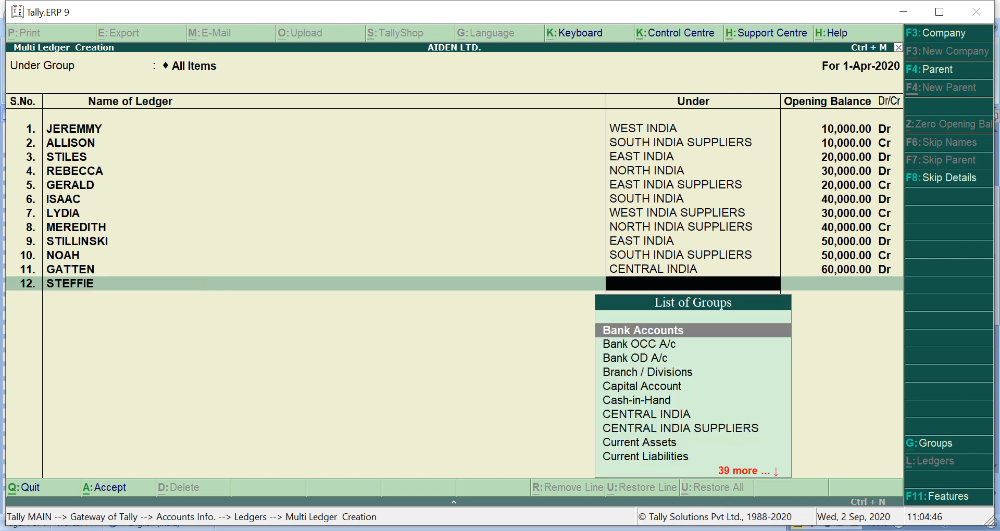
text(N)
key(Down)
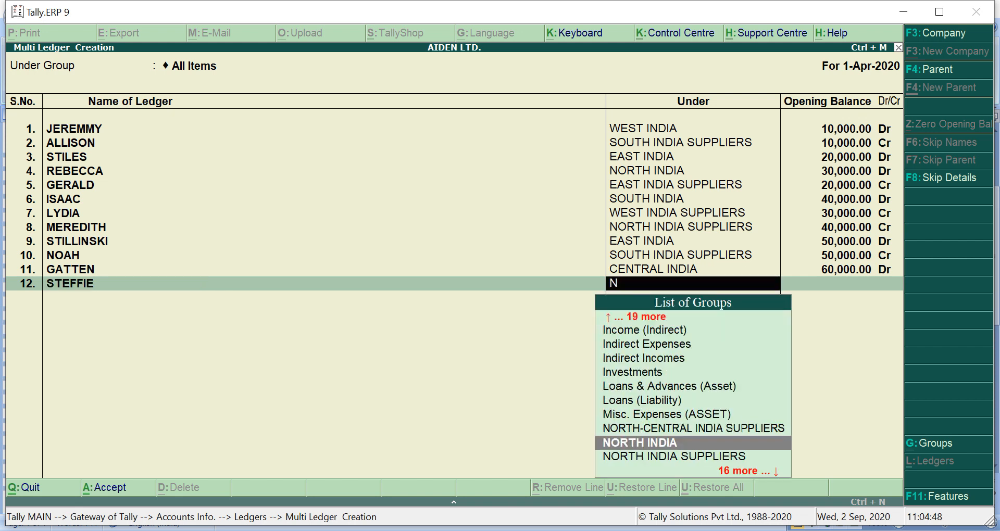
key(Return)
Set the twelfth party's opening balance to 70,000 Dr and complete the ledger row without a bill-wise breakup.
text(7)
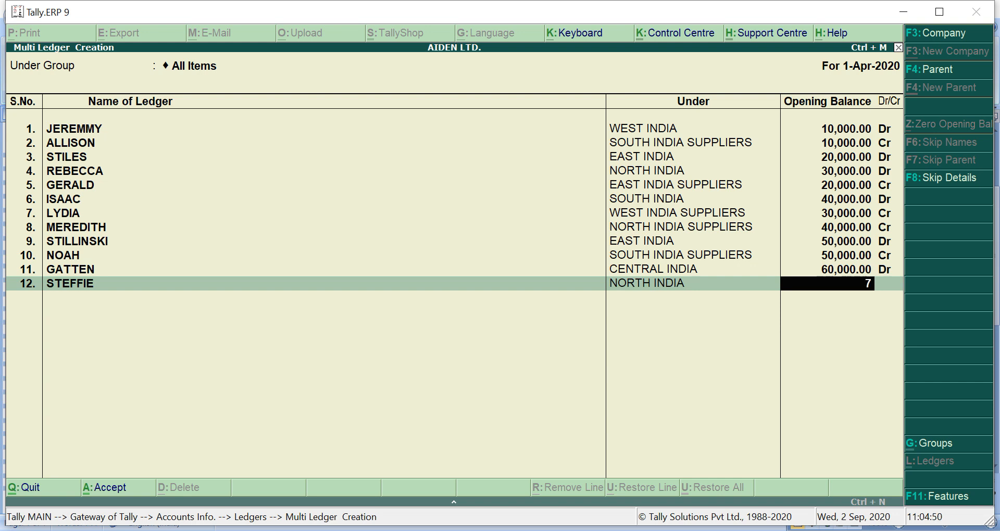
text(0000)
key(Return)
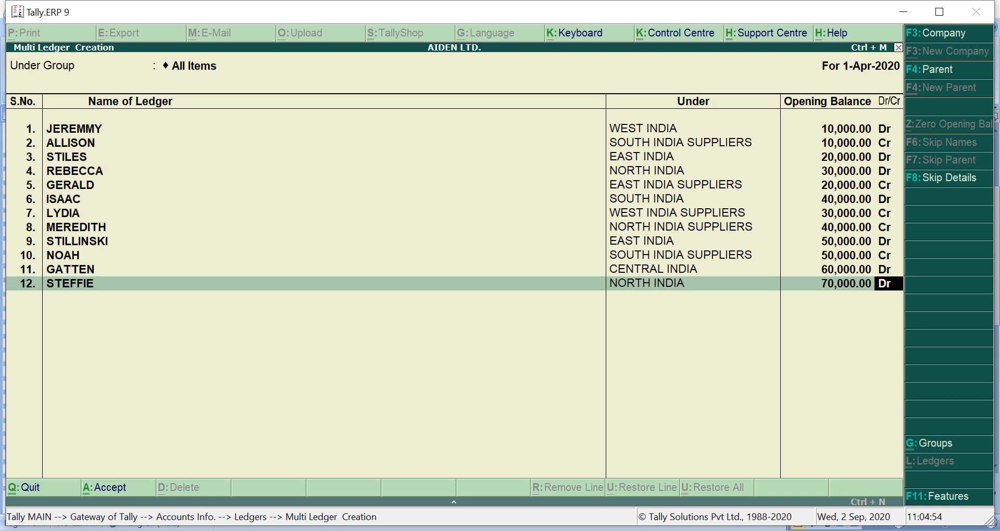
key(Return)
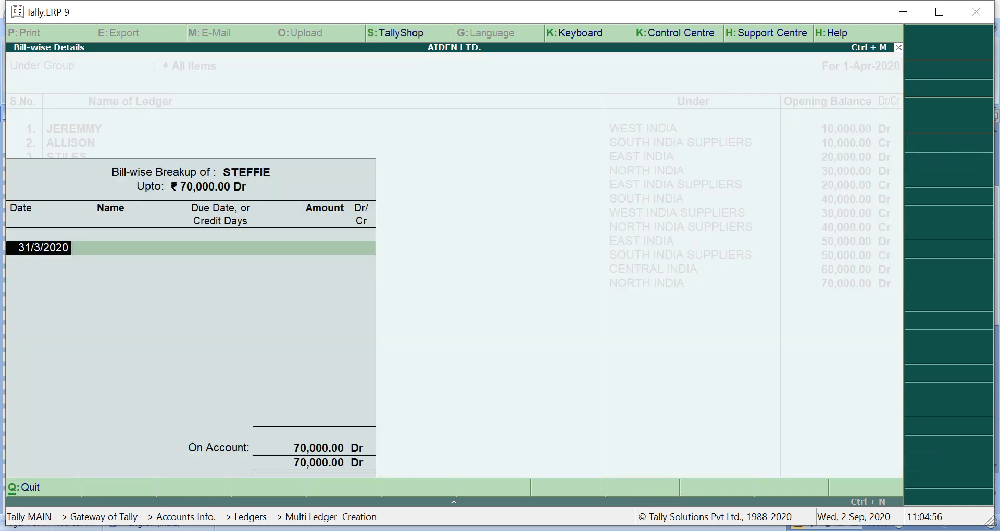
key(Return)
key(Return)
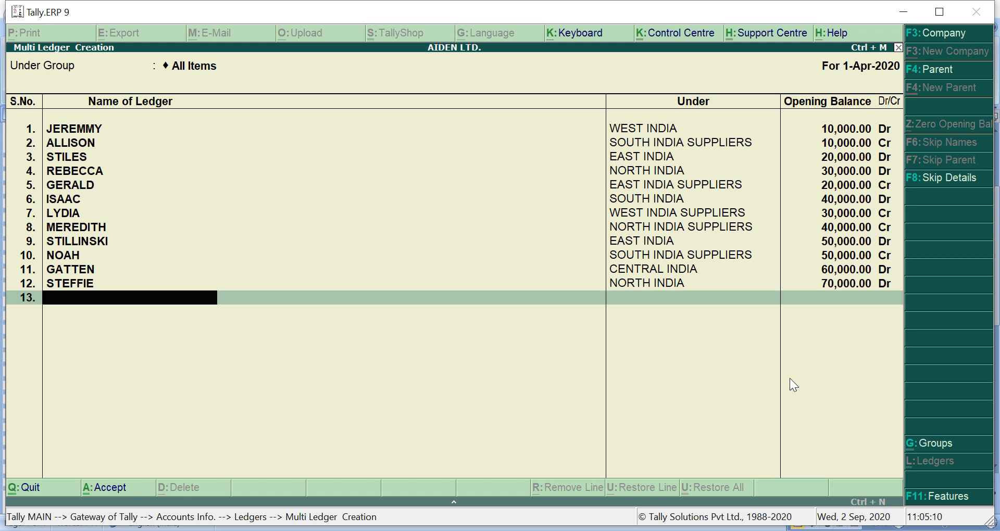
Highlight the thirteenth party's row in the Word exercise table, then return to Tally's multi ledger creation screen.
click(558, 530)
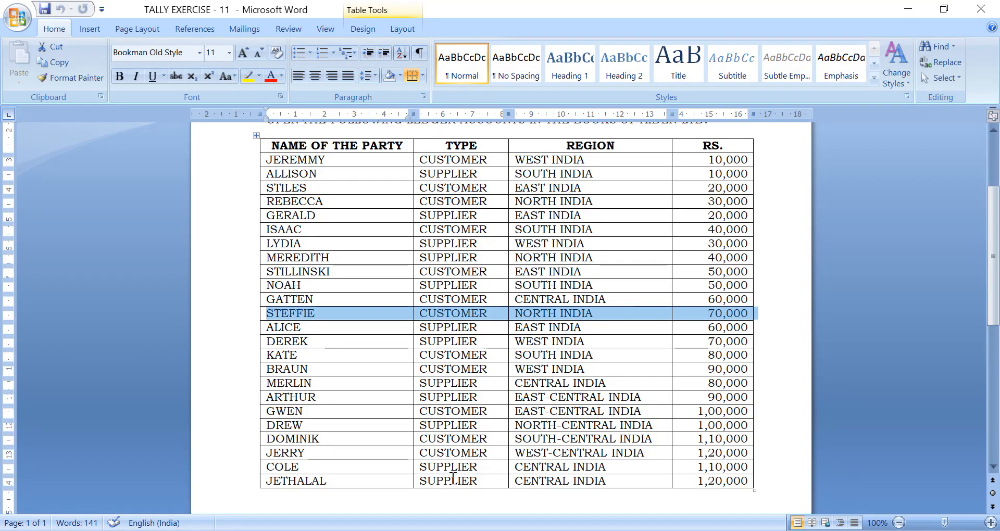
click(269, 330)
double_click(270, 333)
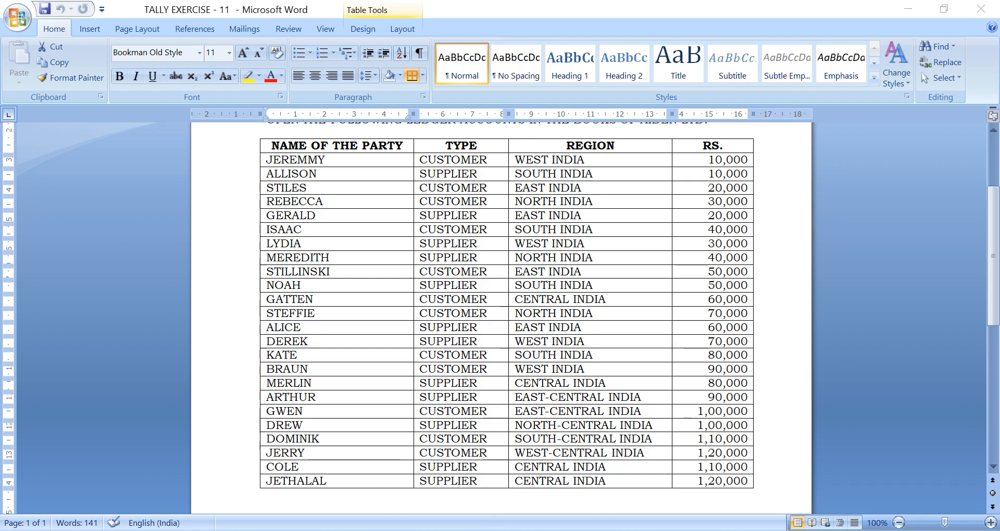
key(alt+Tab)
Enter the thirteenth party's name as a ledger under the group EAST INDIA SUPPLIERS.
text(ALICE)
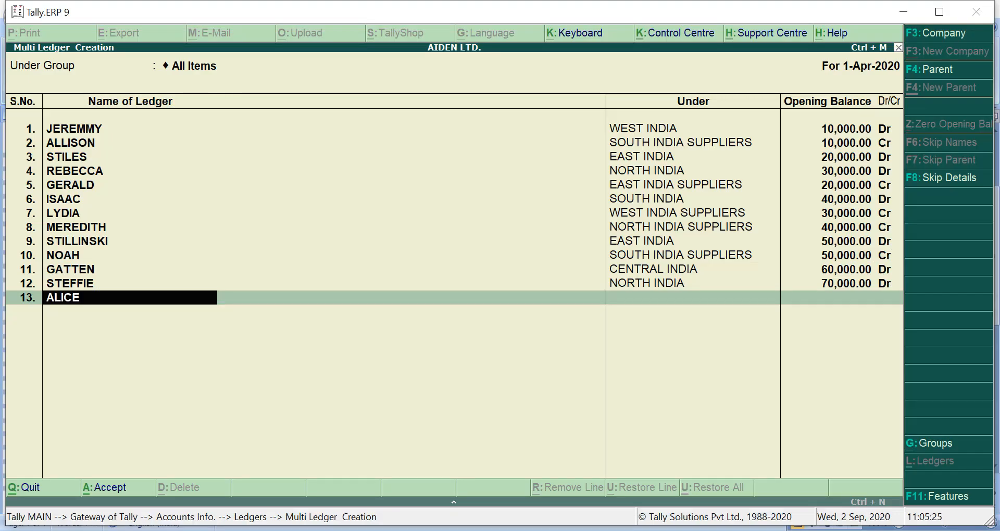
key(Return)
text(E)
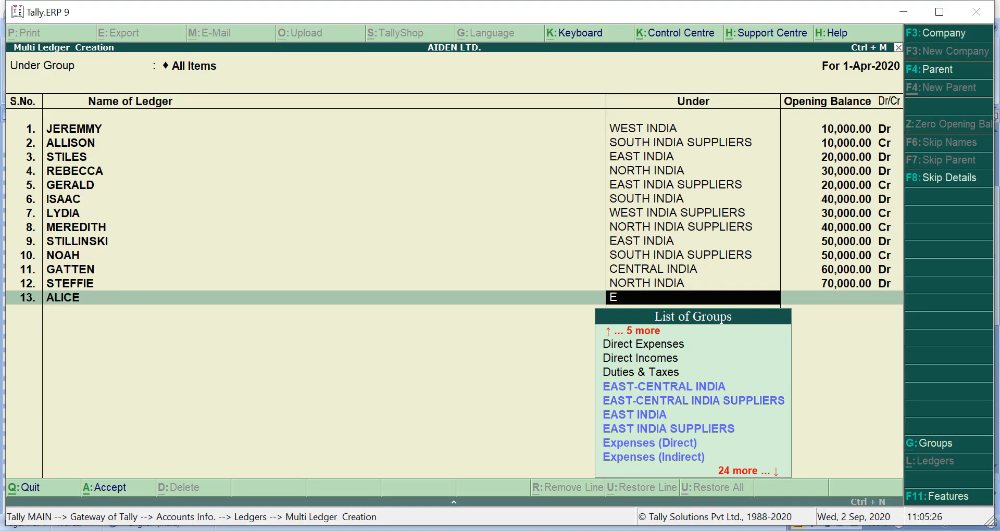
key(Down)
key(Down)
key(Down)
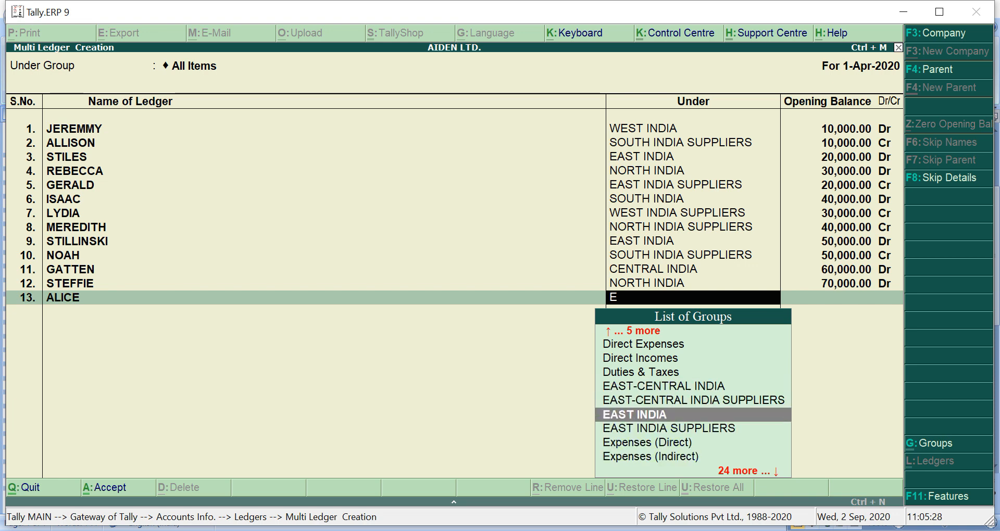
key(Return)
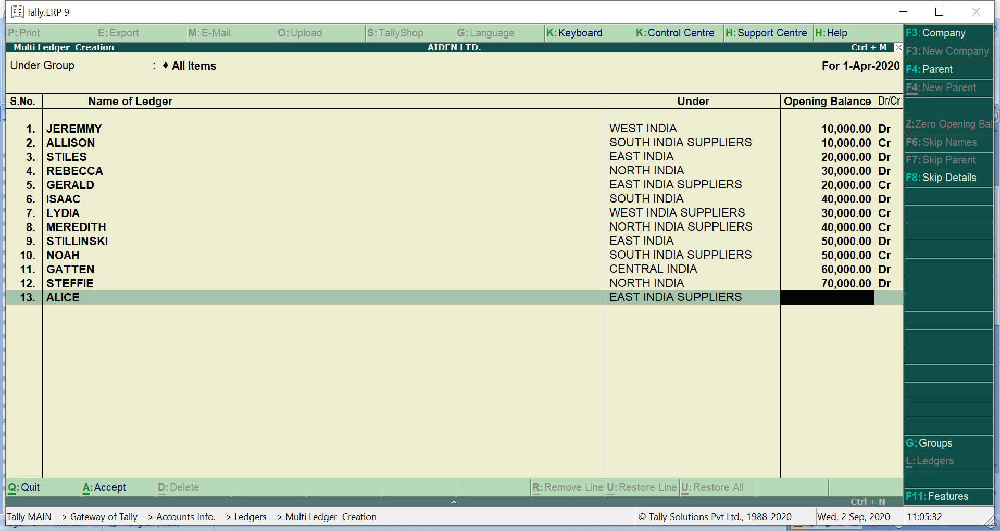
Set the thirteenth party's opening balance to 60,000 Cr and complete the ledger row without a bill-wise breakup.
text(60000)
key(Return)
key(Return)
key(Return)
key(Return)
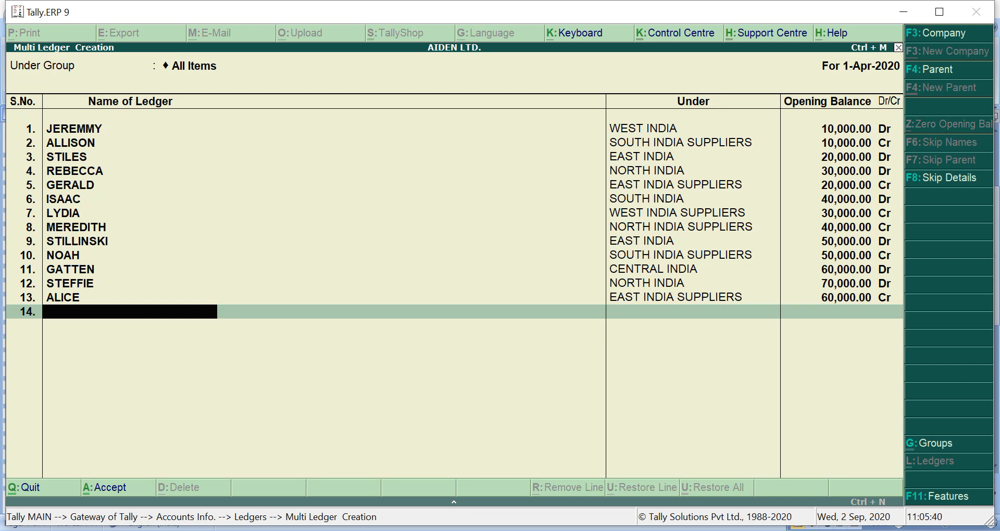
Highlight the fourteenth party's row in the Word exercise table, then return to Tally's multi ledger creation screen.
key(alt+Tab)
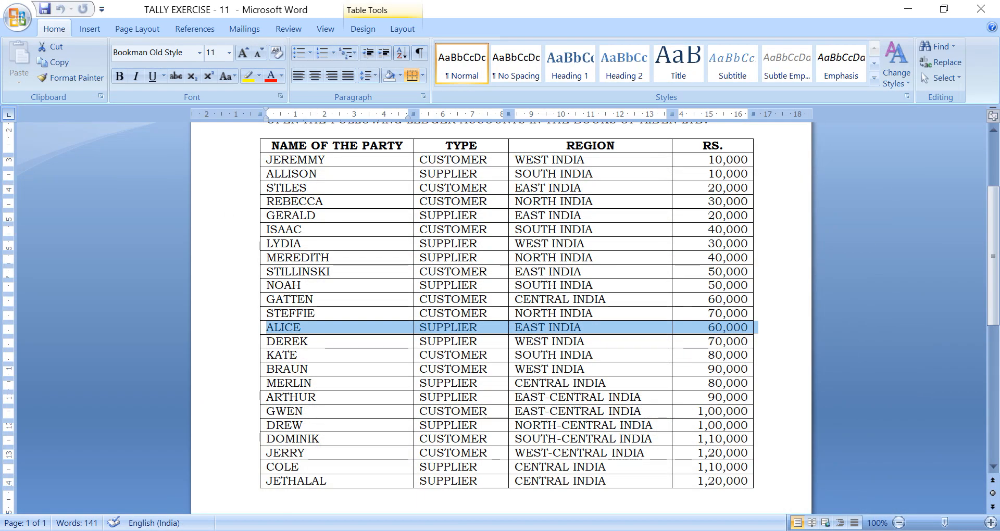
click(265, 341)
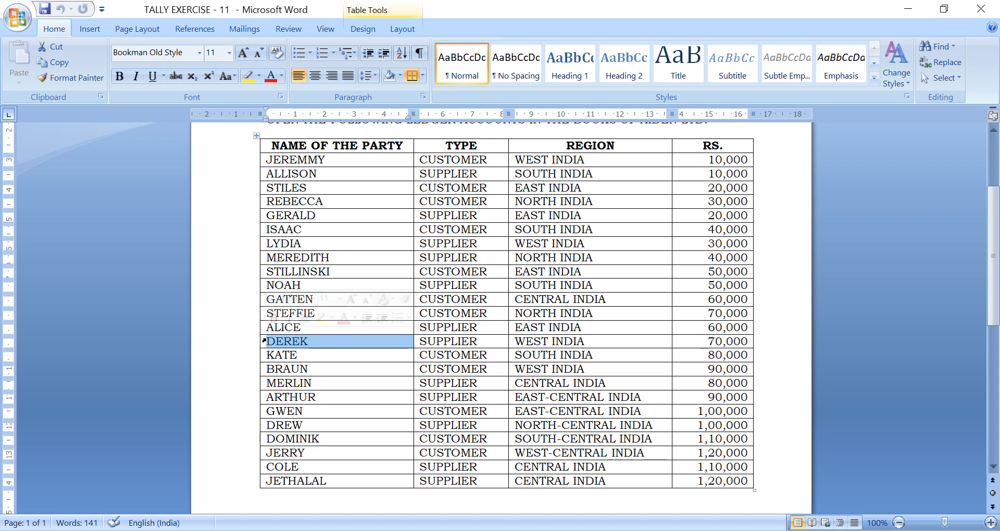
key(shift+Right)
key(shift+Right)
key(shift+Right)
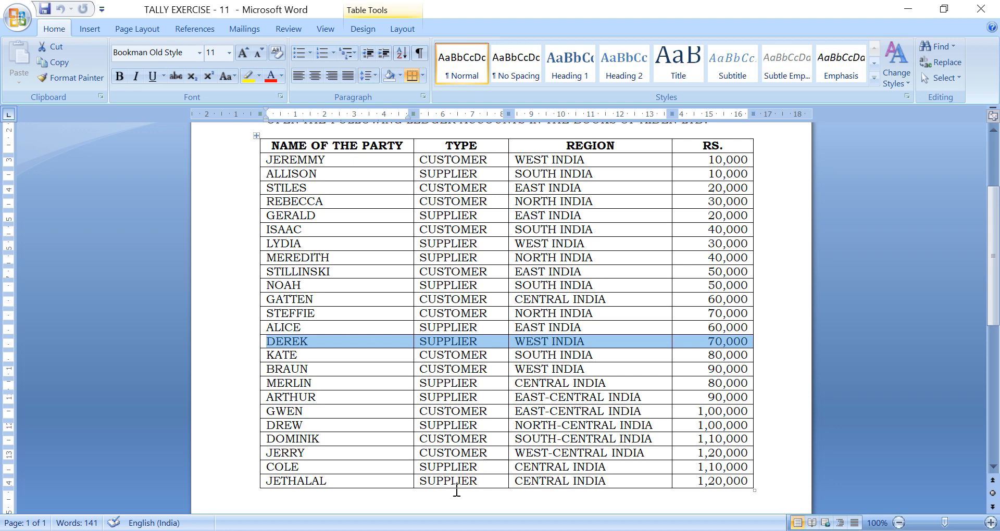
key(alt+Tab)
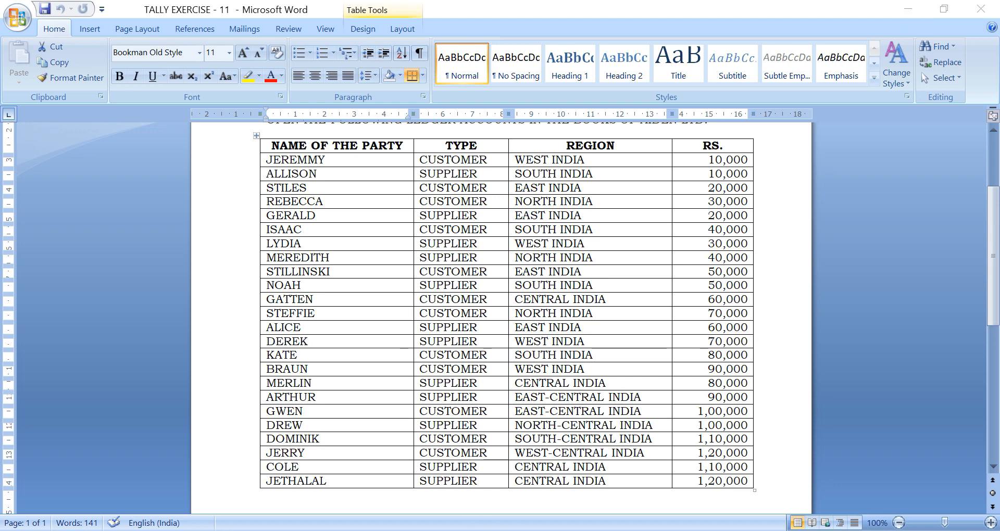
Enter the fourteenth party's name as a ledger under the group WEST INDIA SUPPLIERS.
text(DE3REK)
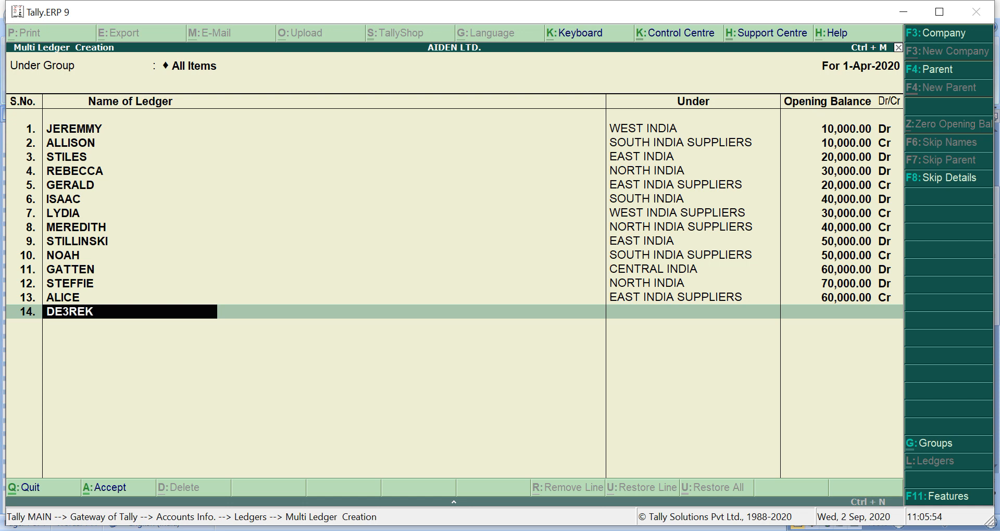
key(BackSpace)
key(BackSpace)
key(BackSpace)
key(BackSpace)
text(REK)
key(Return)
text(WE)
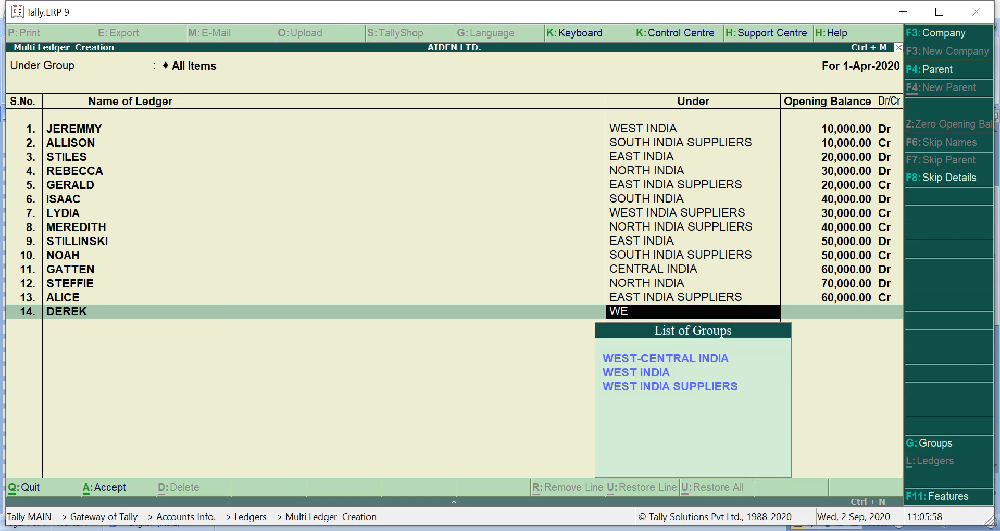
key(Down)
key(Down)
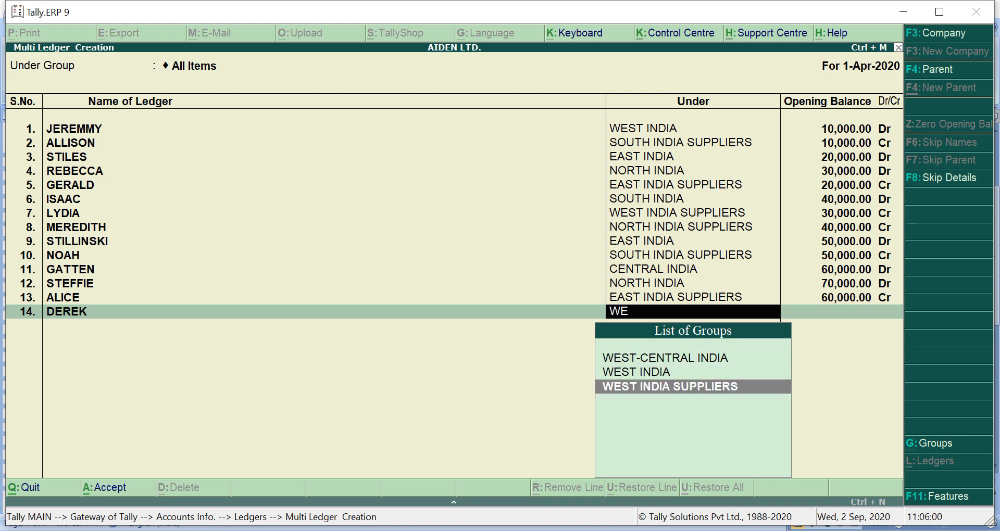
key(Return)
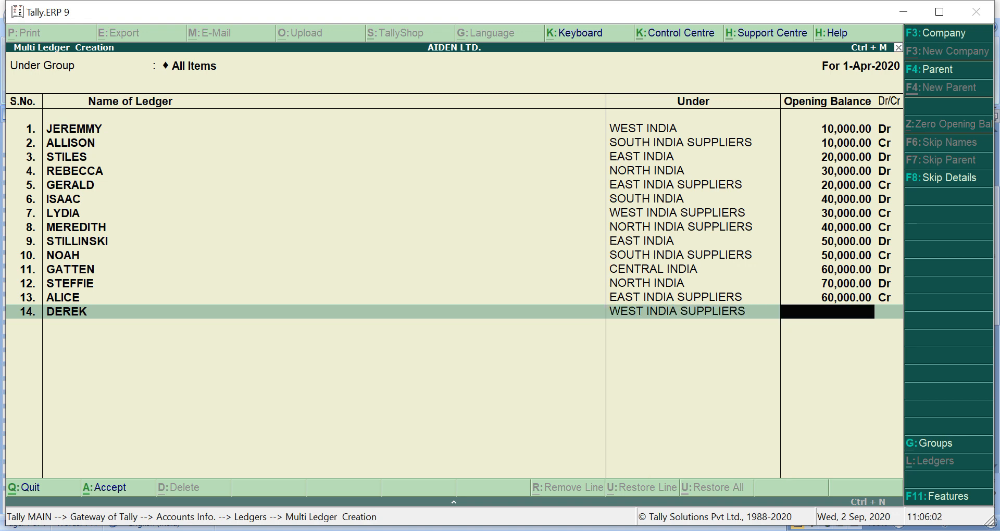
Set the fourteenth party's opening balance to 70,000 Cr and complete the ledger row without a bill-wise breakup.
text(70000)
key(Return)
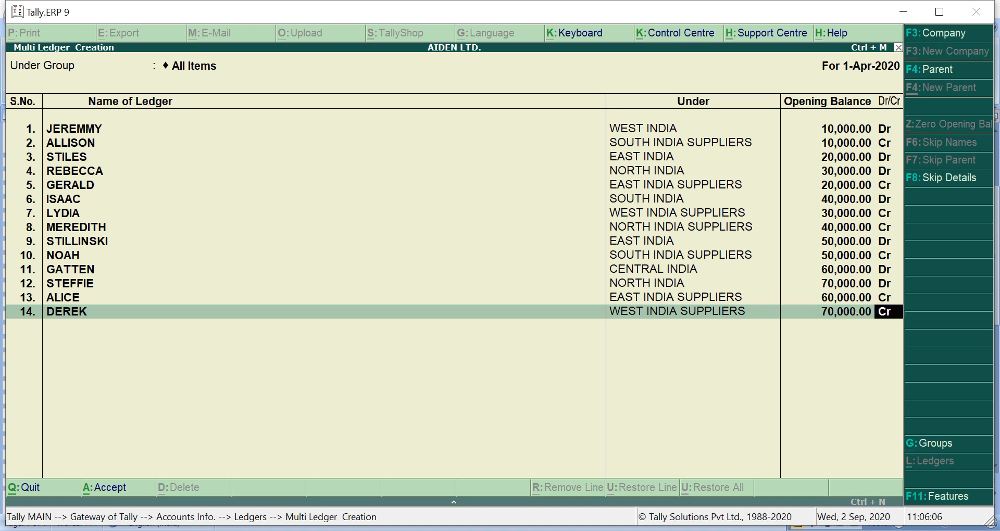
key(Return)
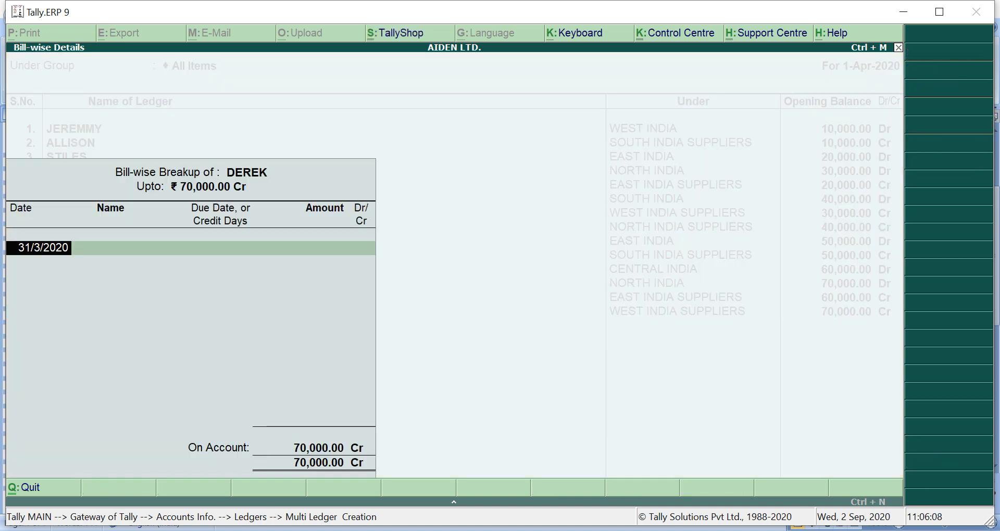
key(Return)
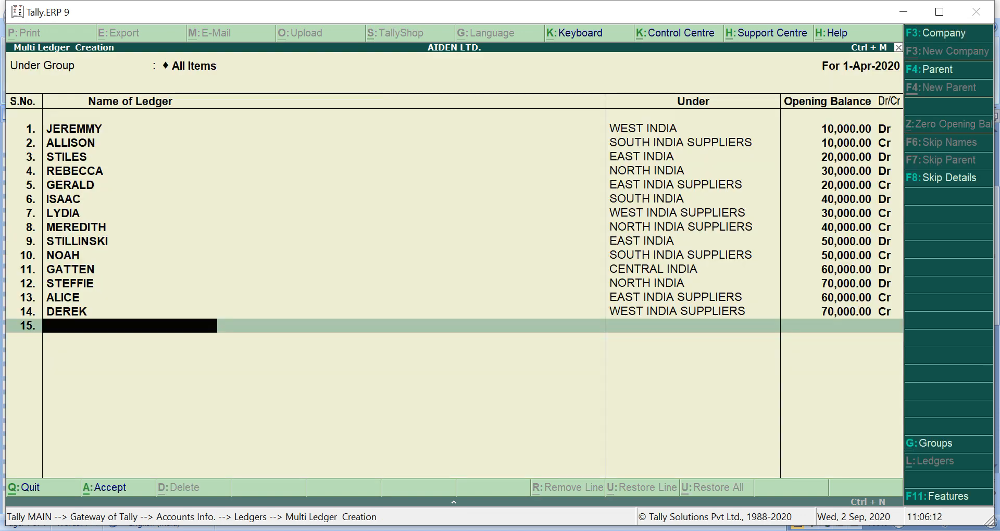
Highlight the fifteenth party's row in the Word exercise table, then return to Tally's multi ledger creation screen.
key(alt+Tab)
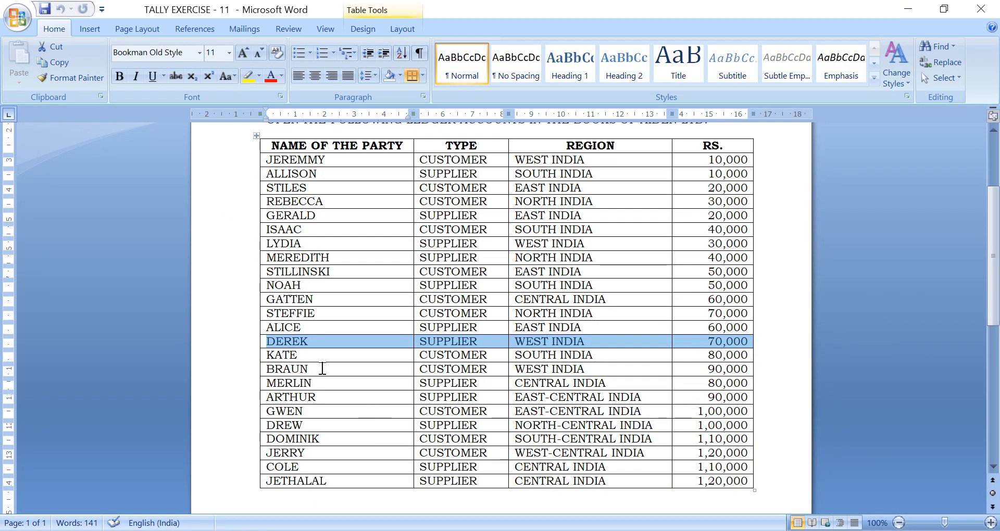
click(271, 356)
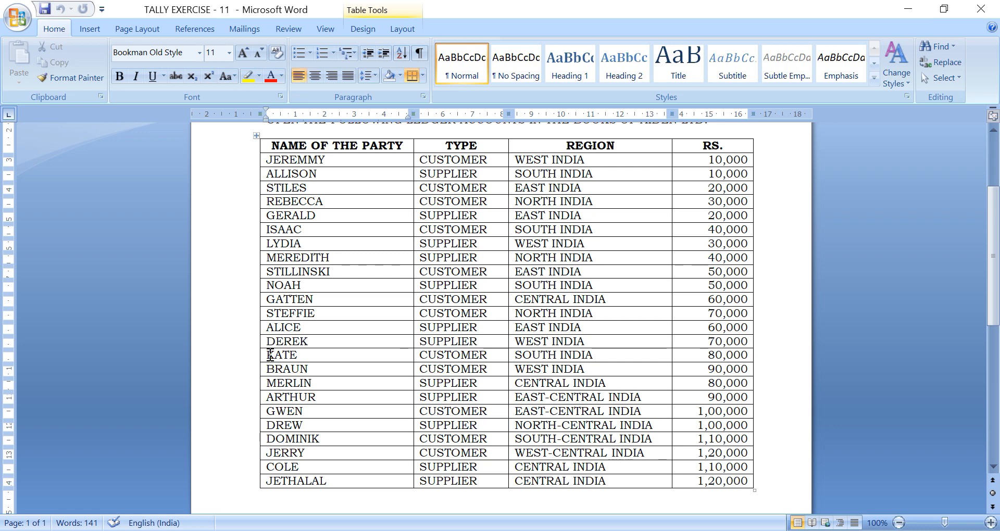
key(shift+Right)
key(shift+Right)
key(shift+Right)
key(shift+Right)
key(shift+Right)
key(shift+Right)
key(shift+Right)
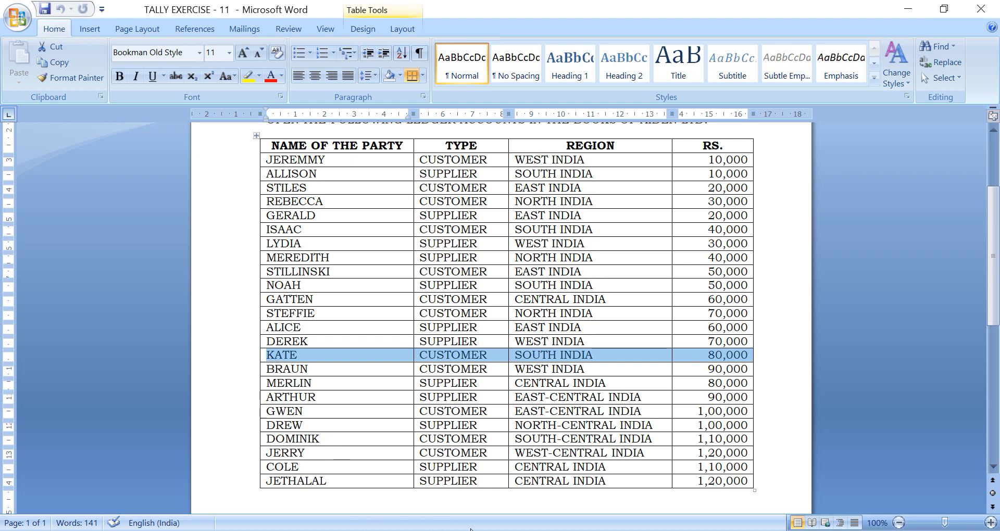
click(561, 530)
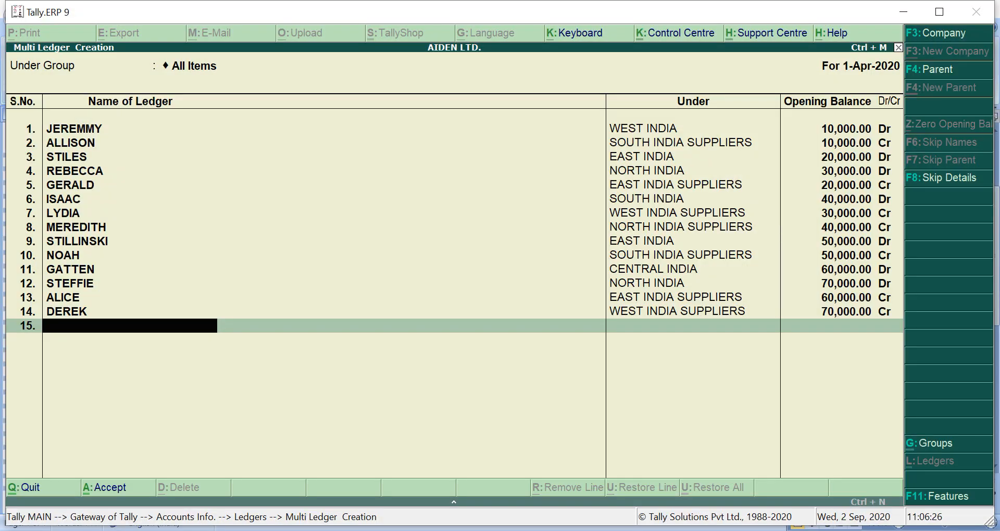
Enter the fifteenth party's name as a ledger under the group SOUTH INDIA.
text(KATE)
key(Return)
text(S)
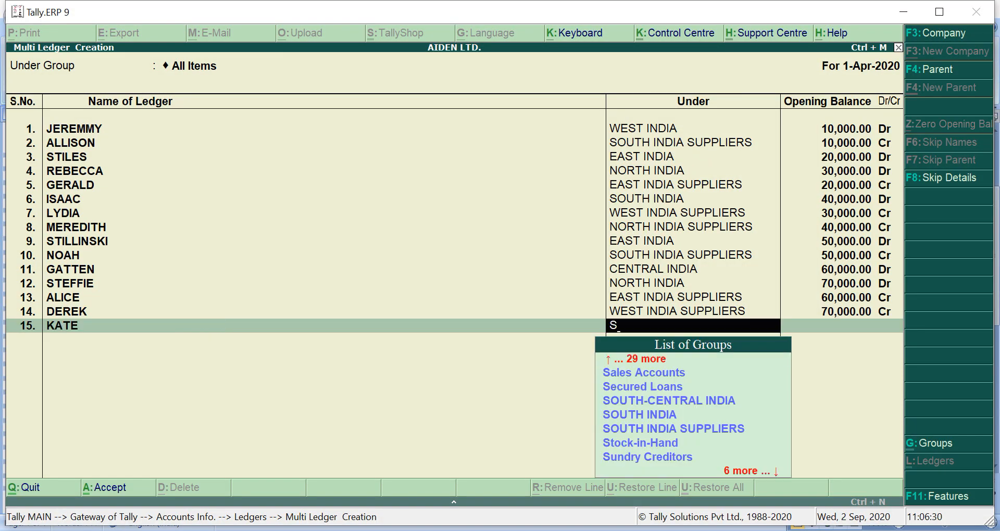
key(Down)
key(Down)
key(Down)
key(Down)
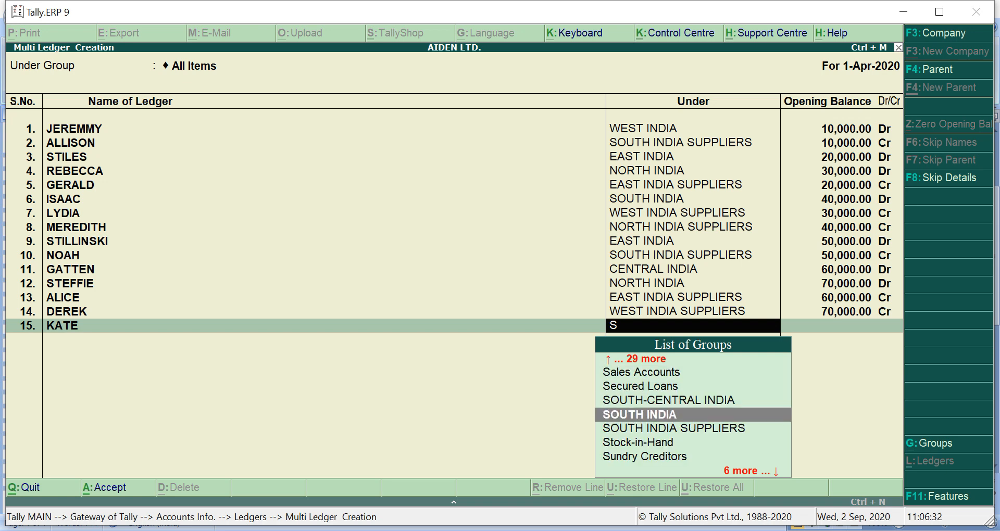
key(Return)
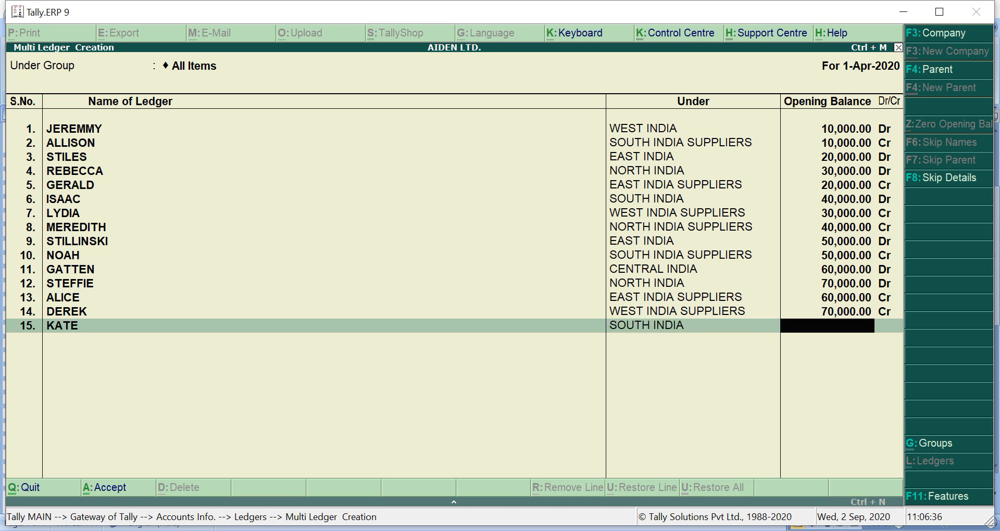
Set the fifteenth party's opening balance to 80,000 Dr and complete the ledger row without a bill-wise breakup.
text(80000)
key(Return)
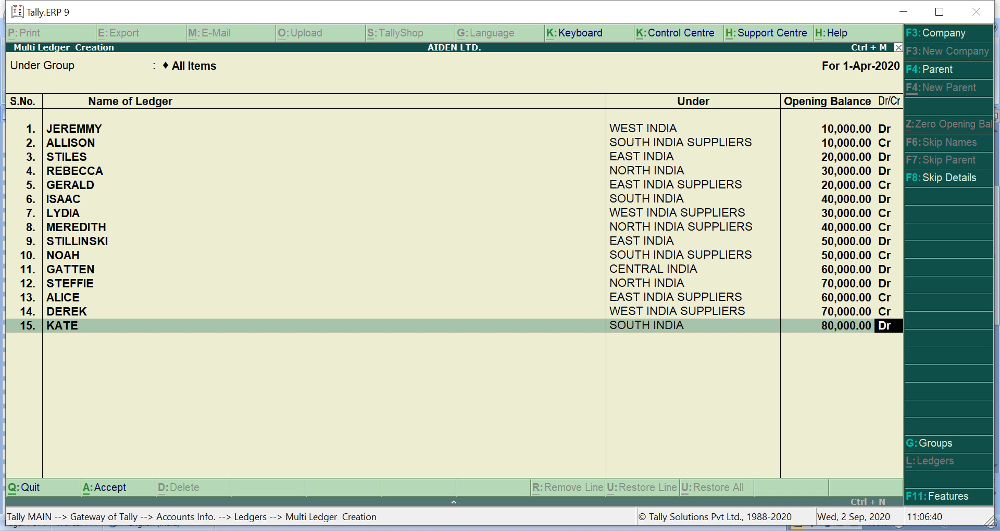
key(Return)
key(Return)
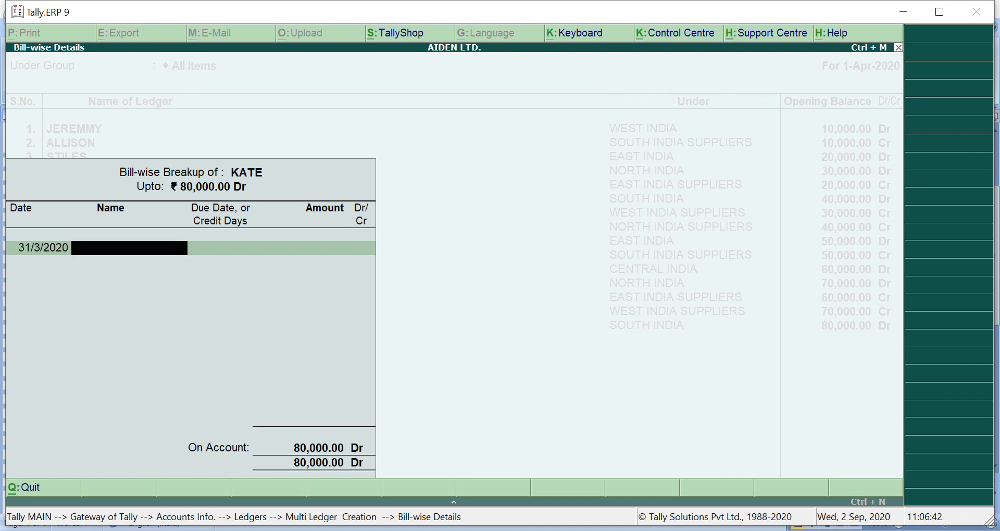
key(Return)
key(Return)
key(BackSpace)
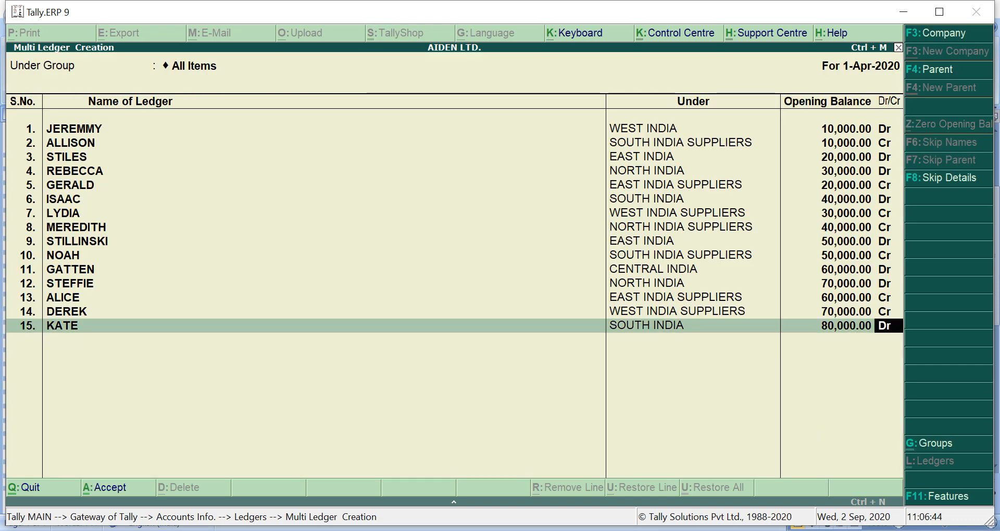
key(Return)
key(Return)
key(Return)
key(Return)
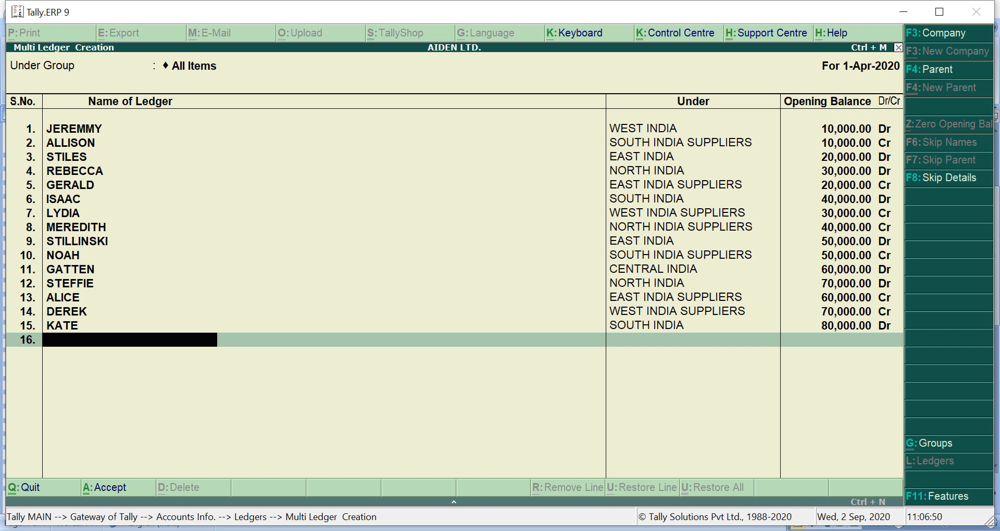
Highlight the sixteenth party's row in the Word exercise table, then return to Tally's multi ledger creation screen.
key(alt+Tab)
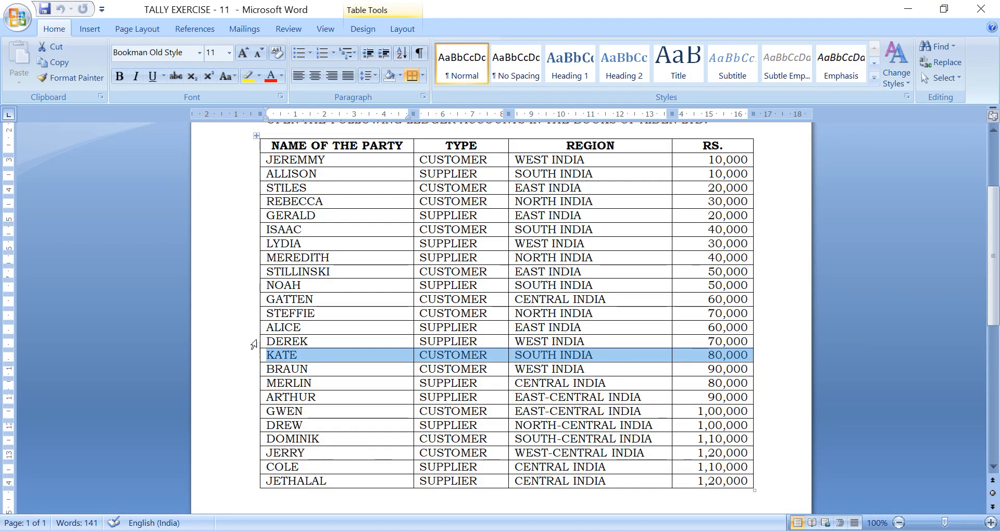
click(269, 369)
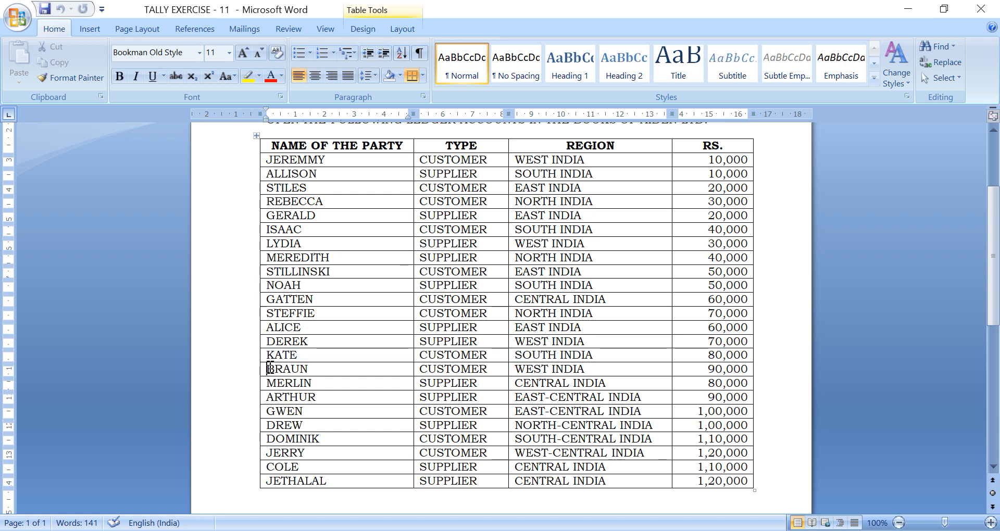
key(shift+Right)
key(shift+Right)
key(shift+Right)
key(shift+Right)
key(shift+Right)
key(shift+Right)
key(shift+Right)
key(shift+Right)
key(shift+Right)
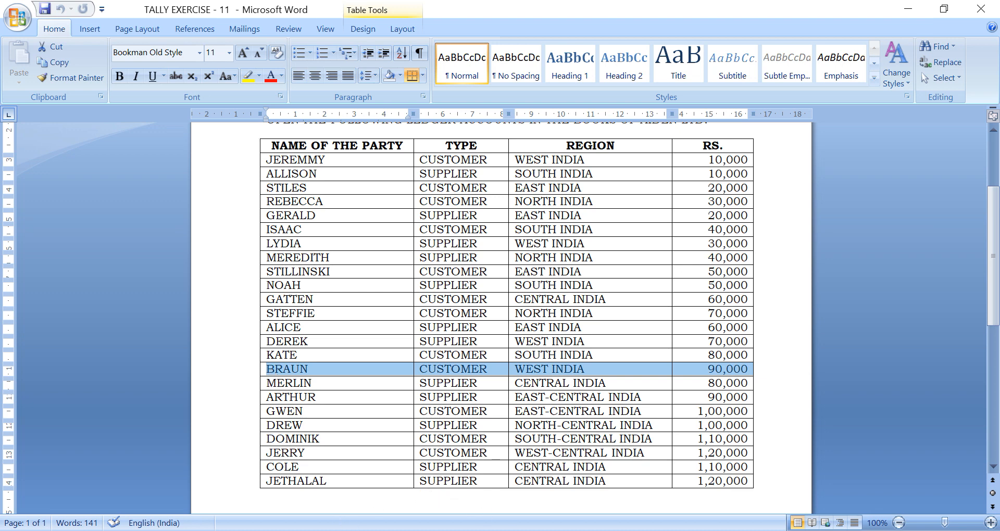
click(561, 530)
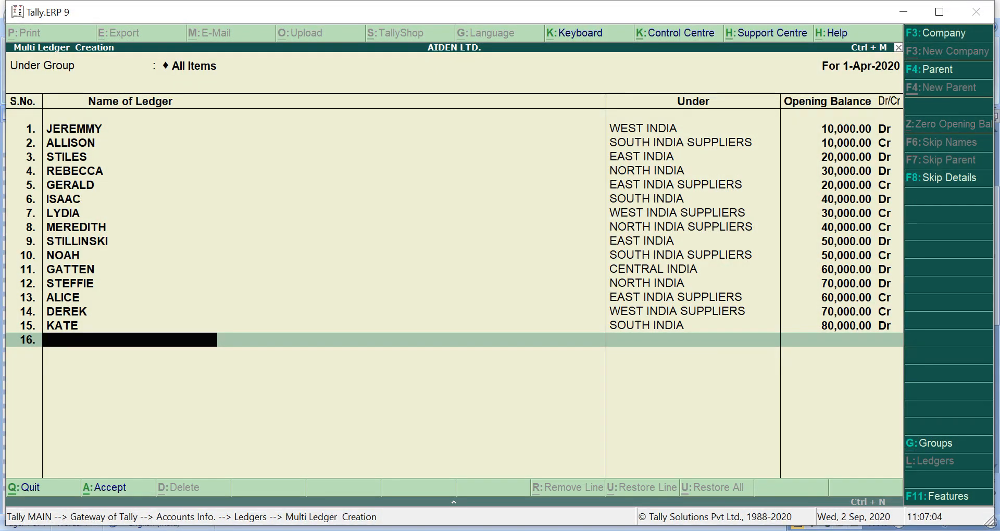
Enter the sixteenth party's name as a ledger under the group WEST INDIA.
text(BRAUN)
key(Return)
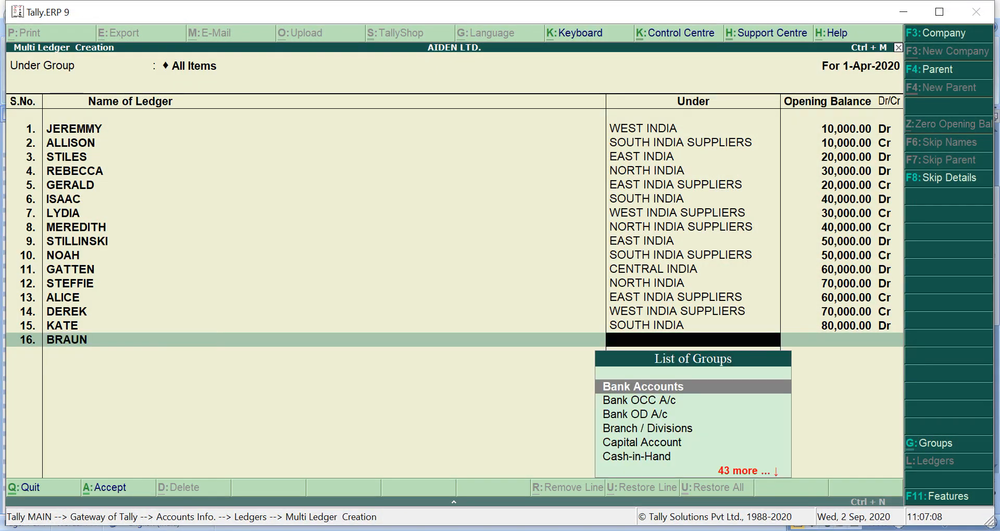
text(WE)
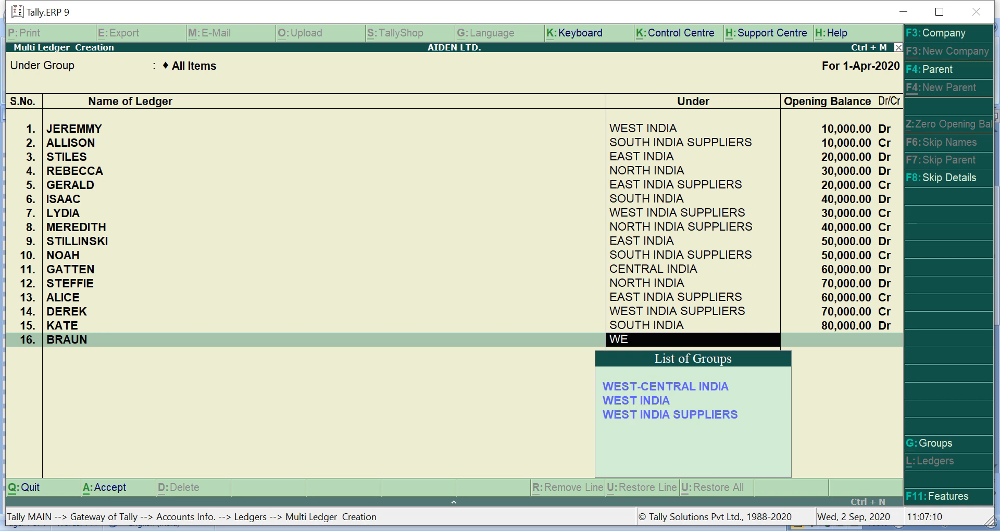
key(Down)
key(Return)
Set the sixteenth party's opening balance to 90,000 Dr and complete the ledger row without a bill-wise breakup.
text(90000)
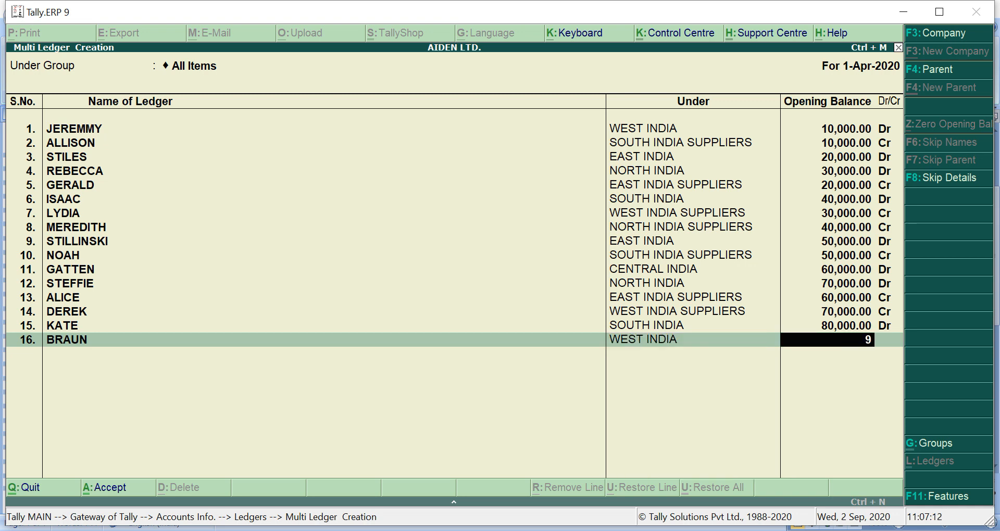
key(Return)
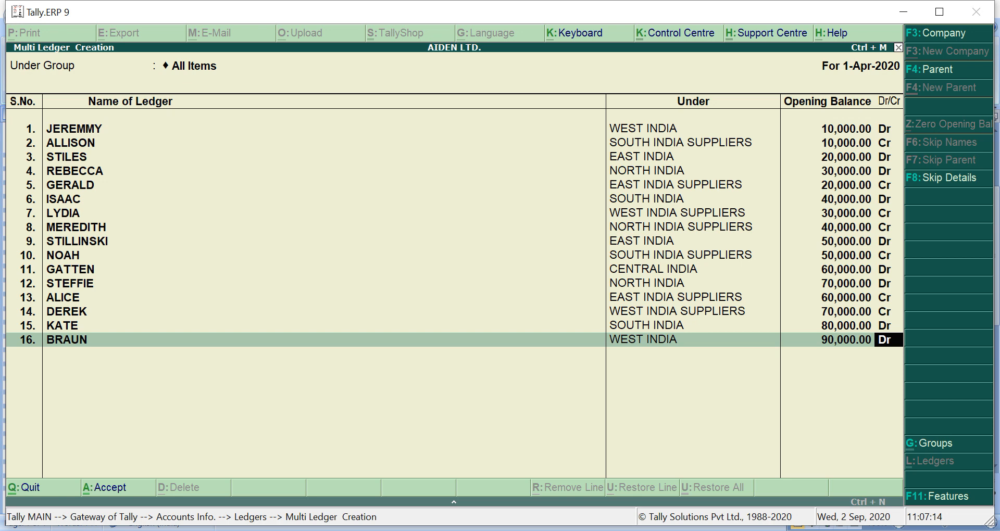
key(Return)
key(Return)
key(Return)
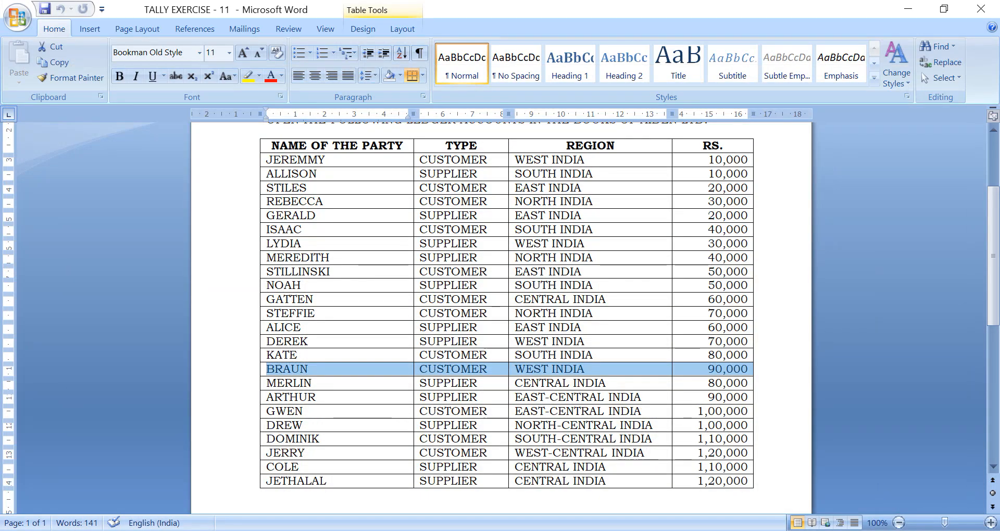
Highlight the seventeenth party's row in the Word exercise table, then return to Tally's multi ledger creation screen.
click(268, 384)
key(shift+Right)
key(shift+Right)
key(shift+Right)
key(shift+Right)
key(shift+Right)
key(shift+Right)
key(shift+Right)
key(shift+Right)
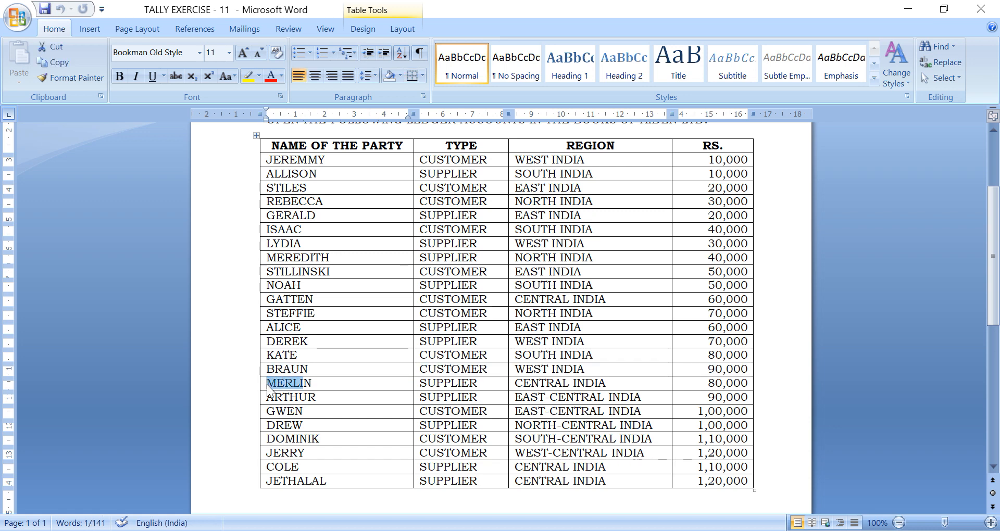
key(shift+Right)
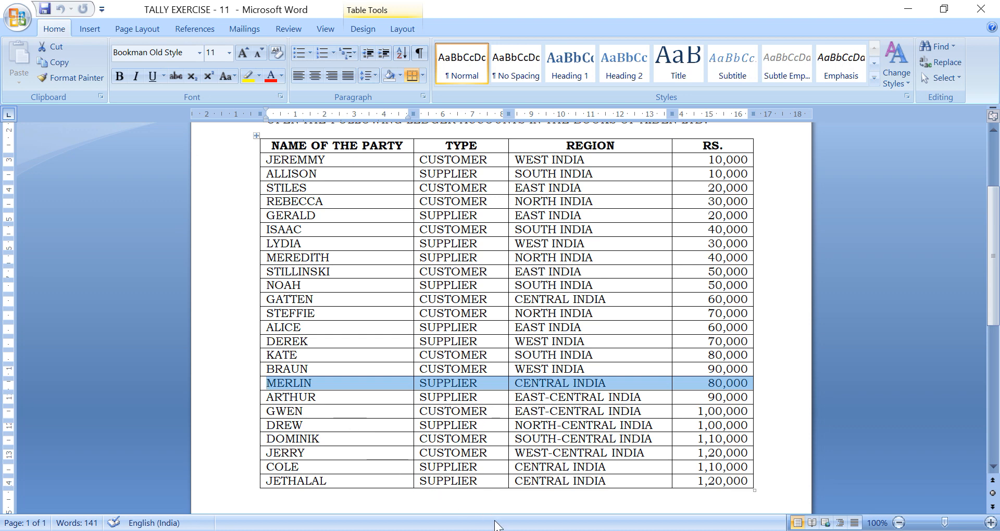
key(alt+Tab)
Enter the seventeenth party's name as a ledger under the group CENTRAL INDIA SUPPLIERS.
text(MERLIN)
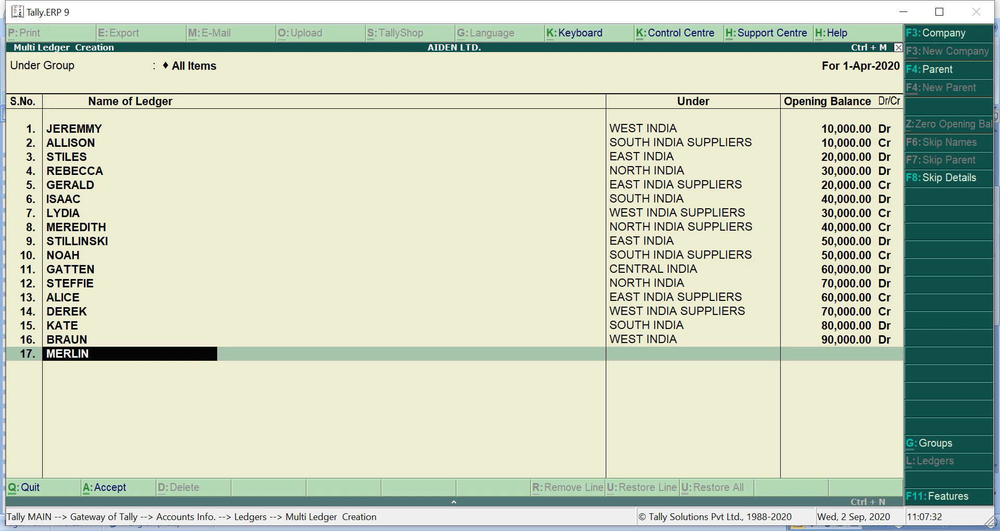
key(Return)
text(CE)
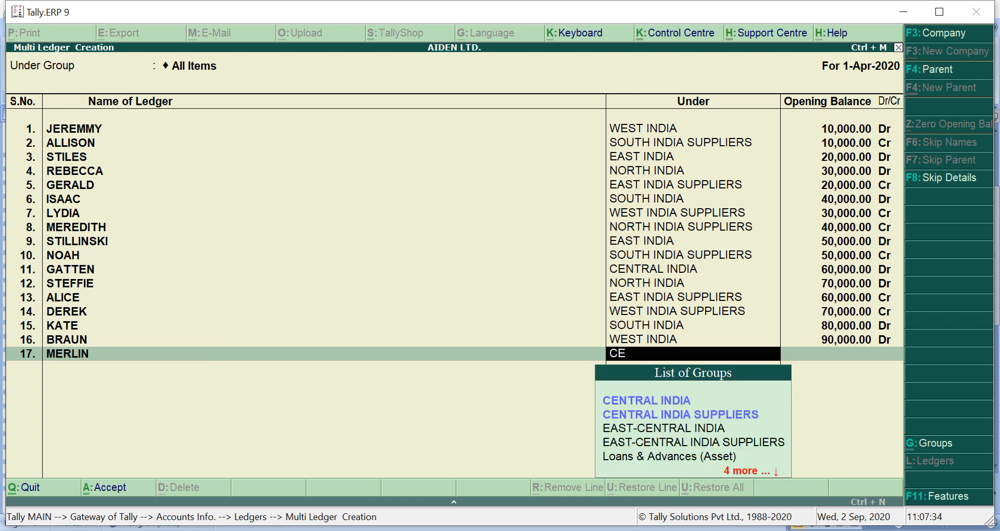
key(Down)
key(Down)
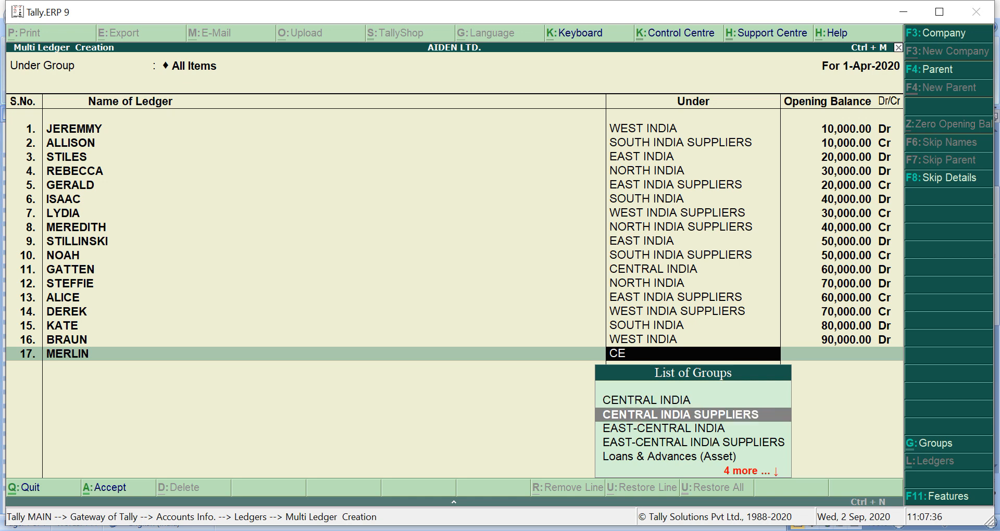
key(Return)
Set the seventeenth party's opening balance to 80,000 Cr and complete the ledger row without a bill-wise breakup.
text(800000.00)
key(Return)
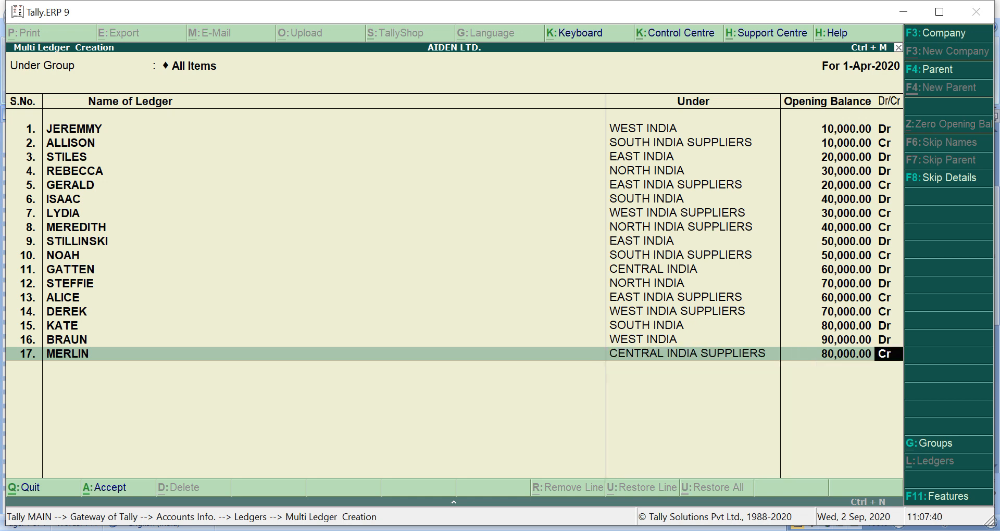
key(Return)
key(Return)
key(Return)
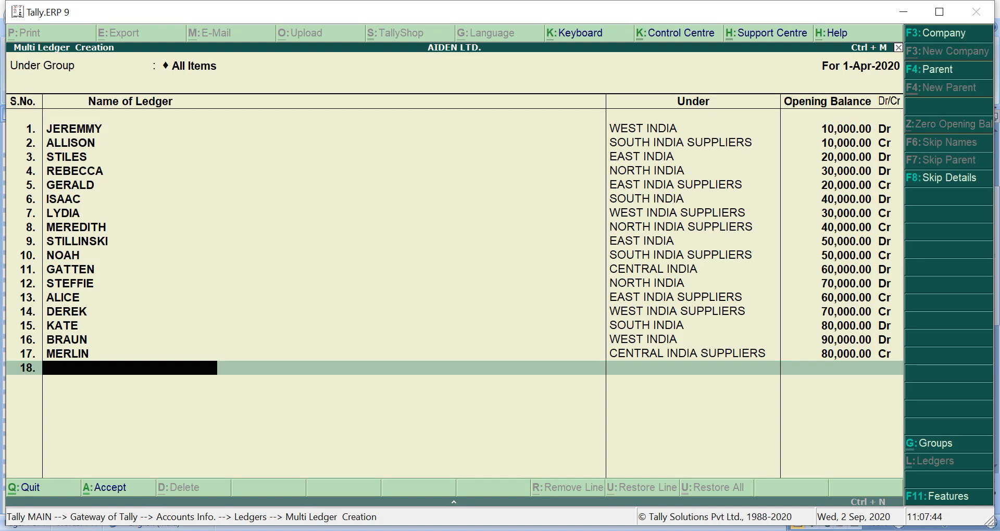
Highlight the eighteenth party's row in the Word exercise table, then return to Tally's multi ledger creation screen.
key(alt+Tab)
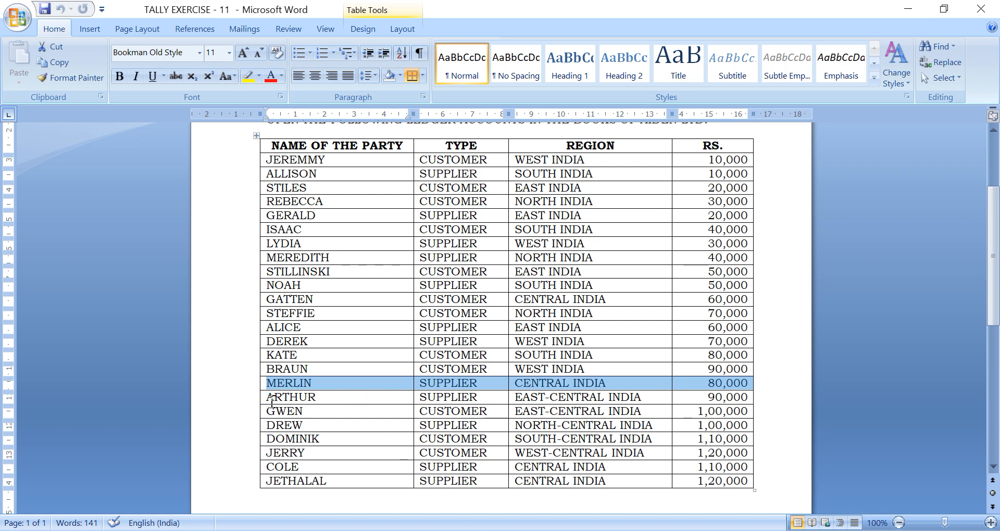
drag(273, 399, 270, 399)
key(shift+Right)
key(shift+Right)
key(shift+Right)
key(shift+Right)
key(shift+Right)
key(shift+Right)
key(shift+Right)
key(shift+Right)
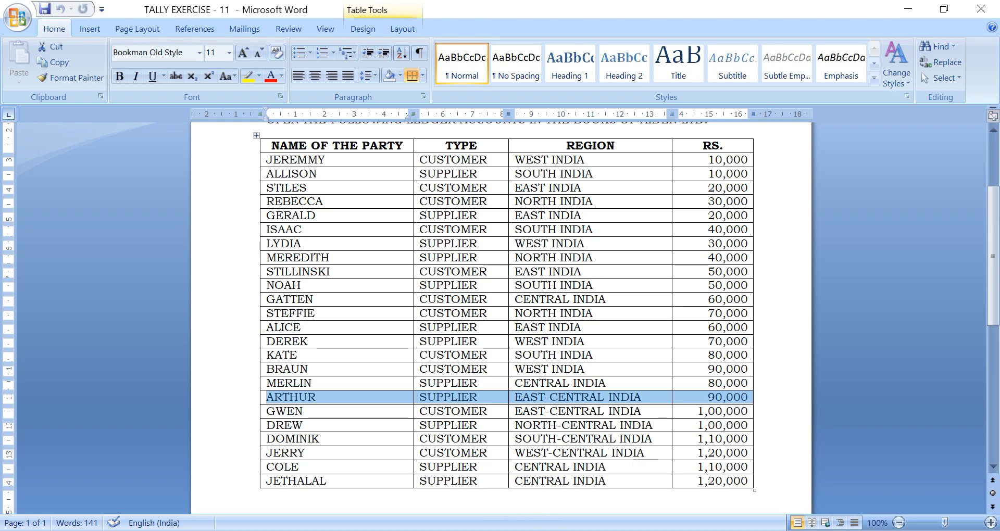
mouse_move(561, 530)
click(555, 493)
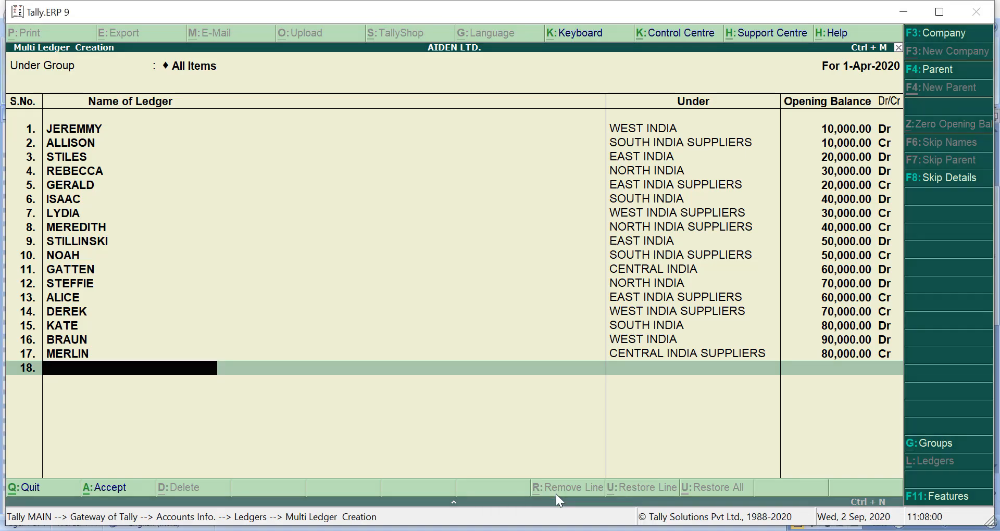
Enter the eighteenth party's name as a ledger under the group EAST-CENTRAL INDIA SUPPLIERS.
text(ARTHUR)
key(Return)
text(E)
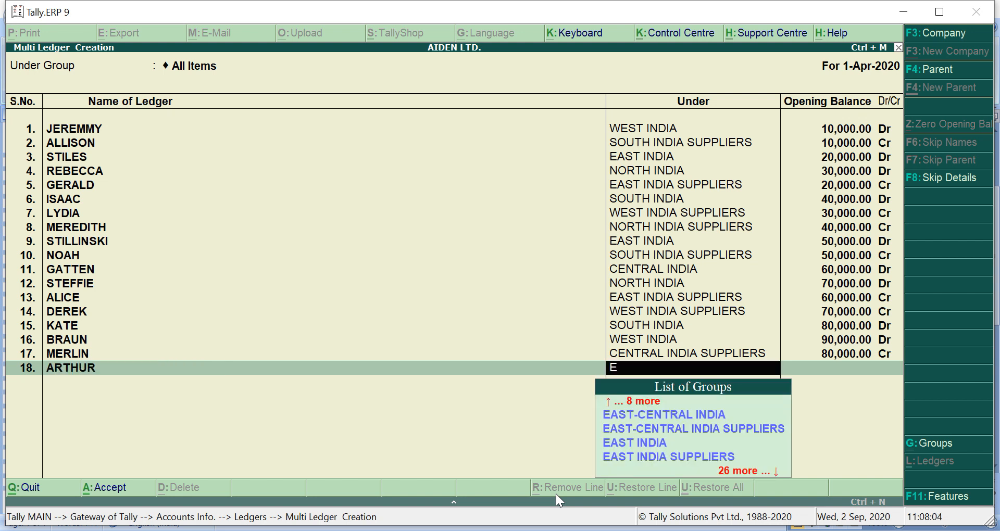
key(Down)
key(Down)
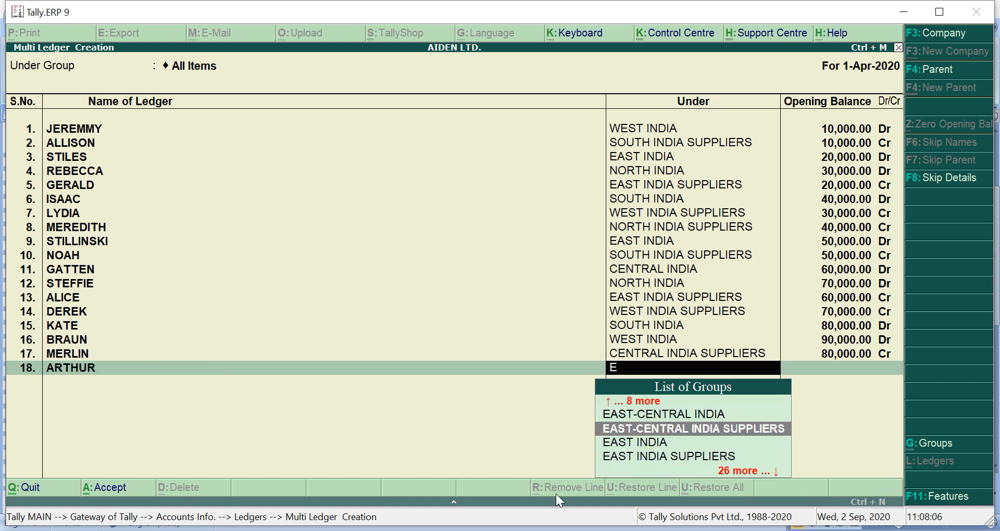
key(Return)
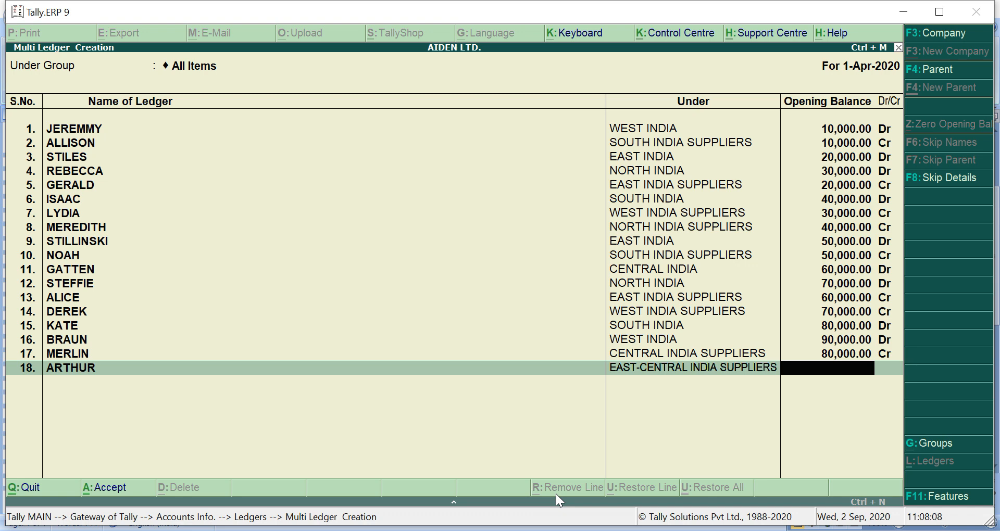
Set the eighteenth party's opening balance to 90,000 Cr and complete the ledger row without a bill-wise breakup.
text(90000)
key(Return)
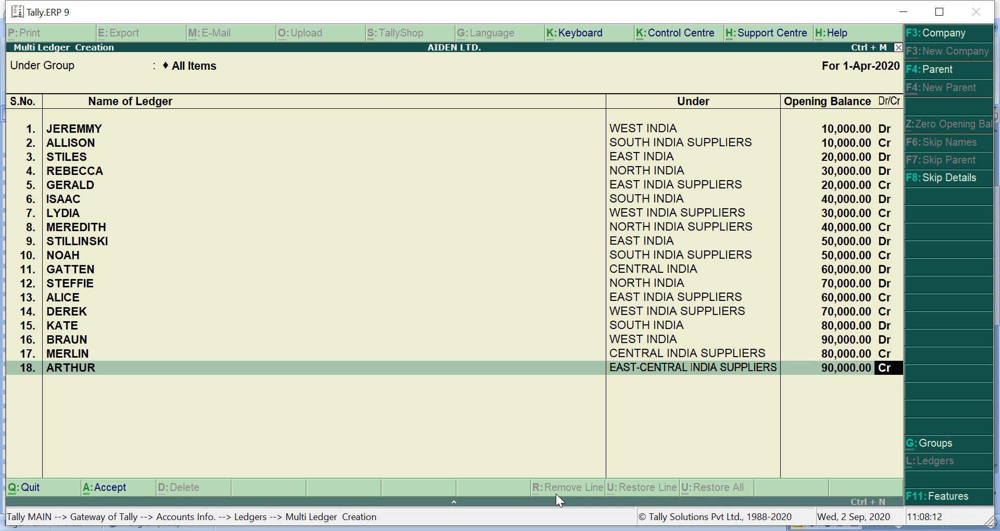
key(Return)
key(Return)
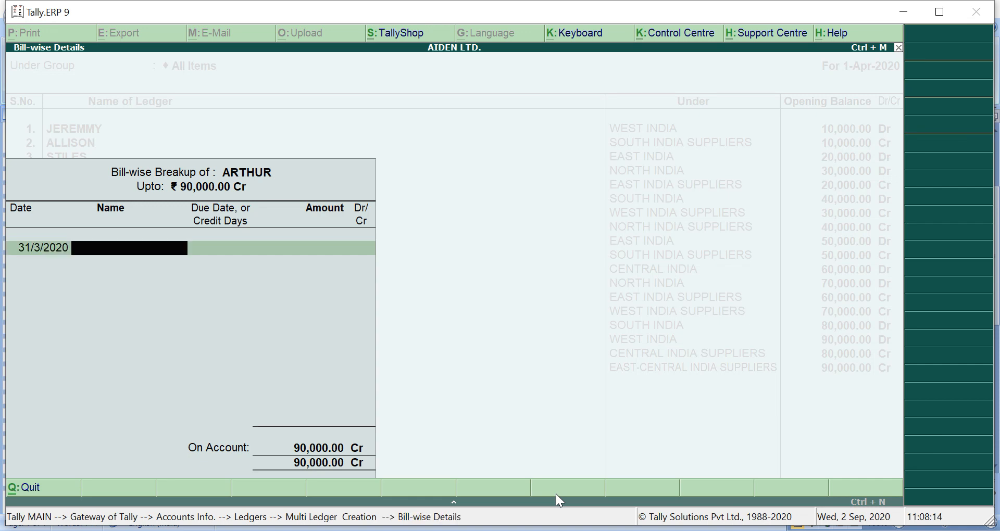
key(Return)
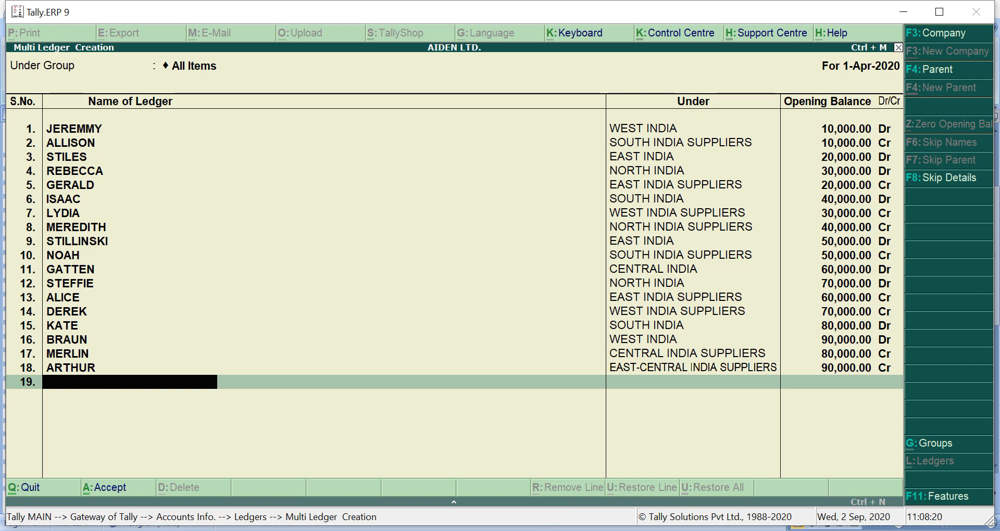
Switch to the Word exercise document and highlight the nineteenth party's row in the table.
key(alt+Tab)
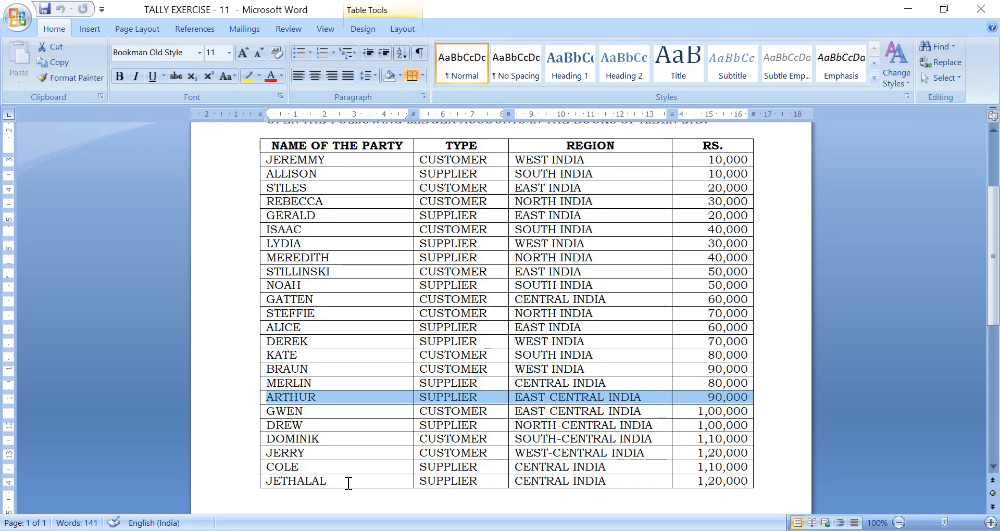
click(269, 412)
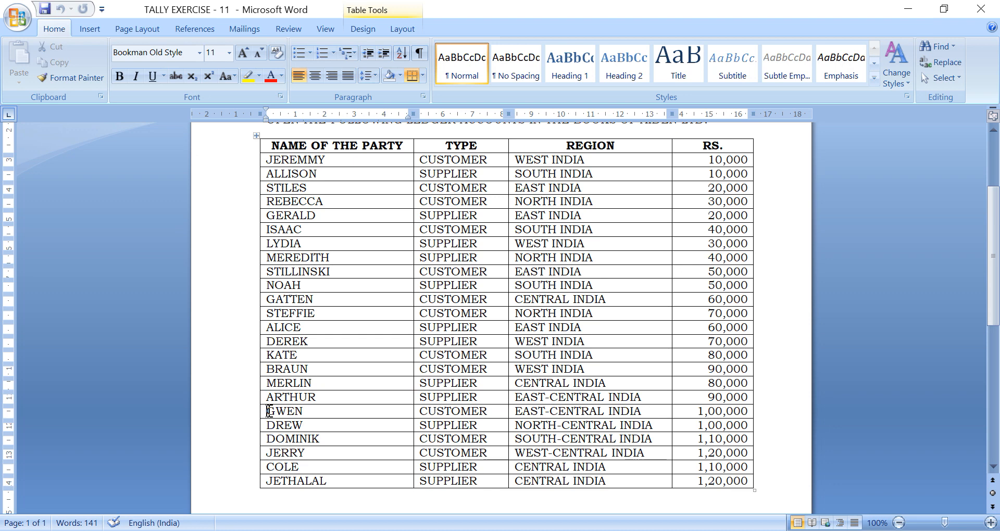
key(shift+Right)
key(shift+Right)
key(shift+Right)
key(shift+Right)
key(shift+Right)
key(shift+Right)
key(shift+Right)
key(shift+Right)
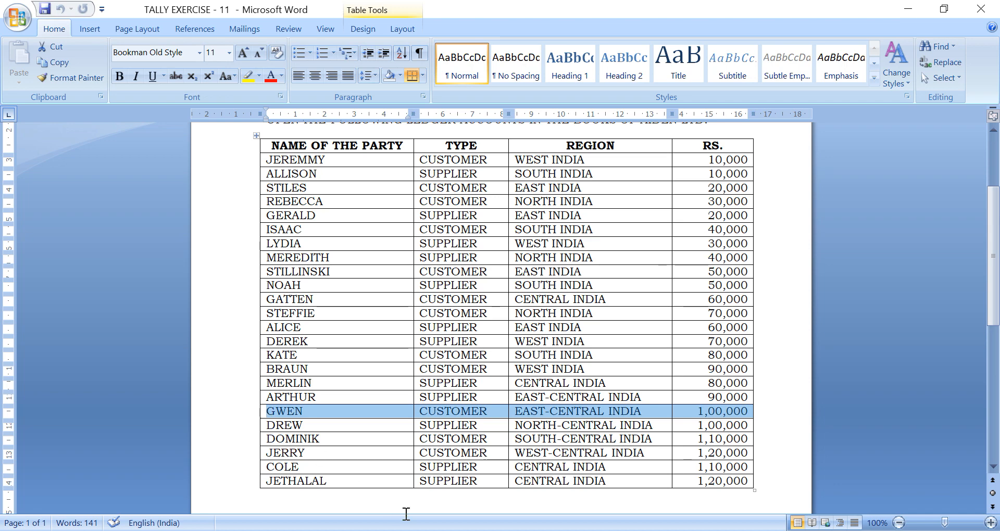
Switch to Tally's multi ledger creation screen and enter the nineteenth party's name as a ledger under the group EAST-CENTRAL INDIA.
click(539, 530)
text(GWEN)
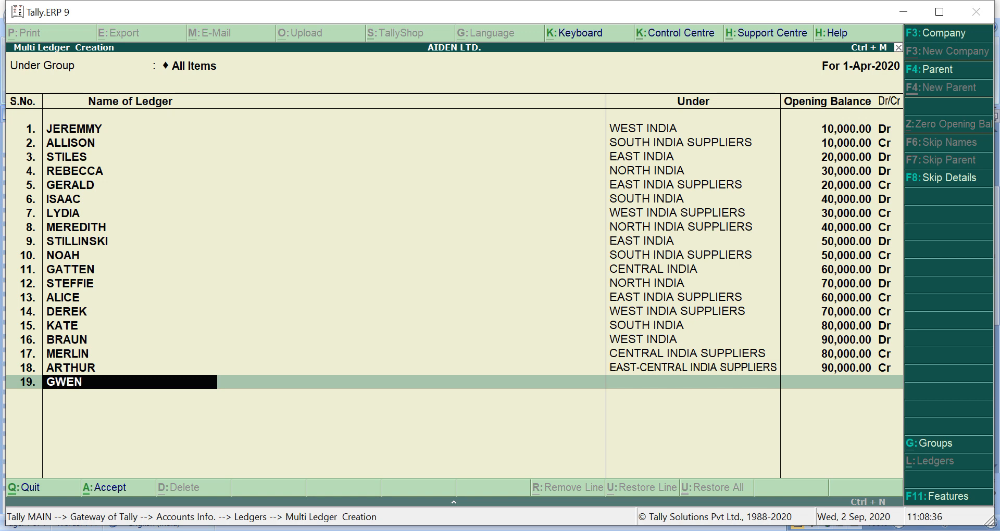
key(Return)
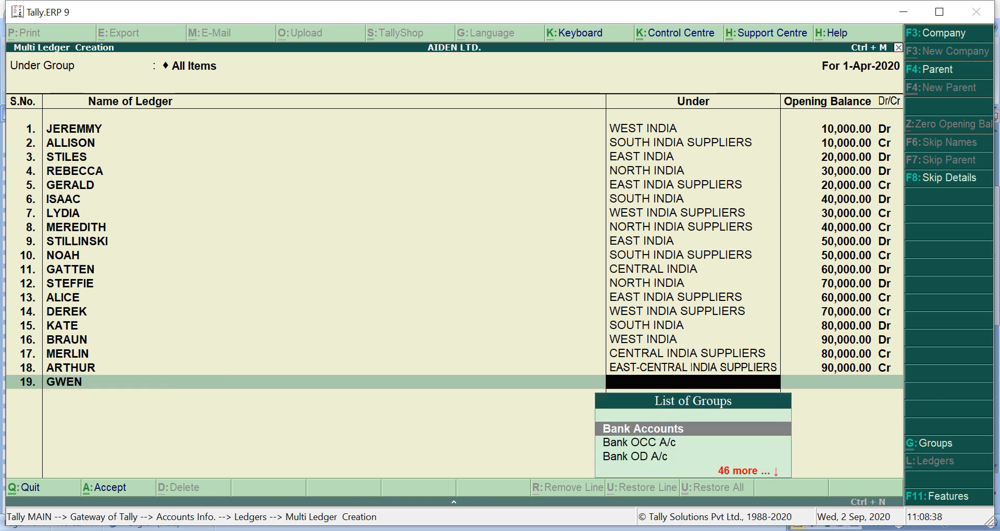
text(E)
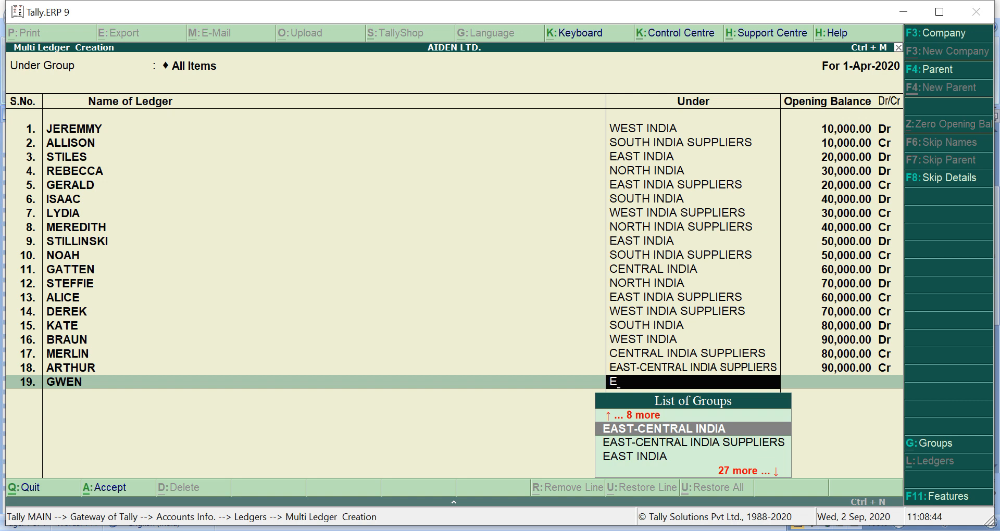
key(Return)
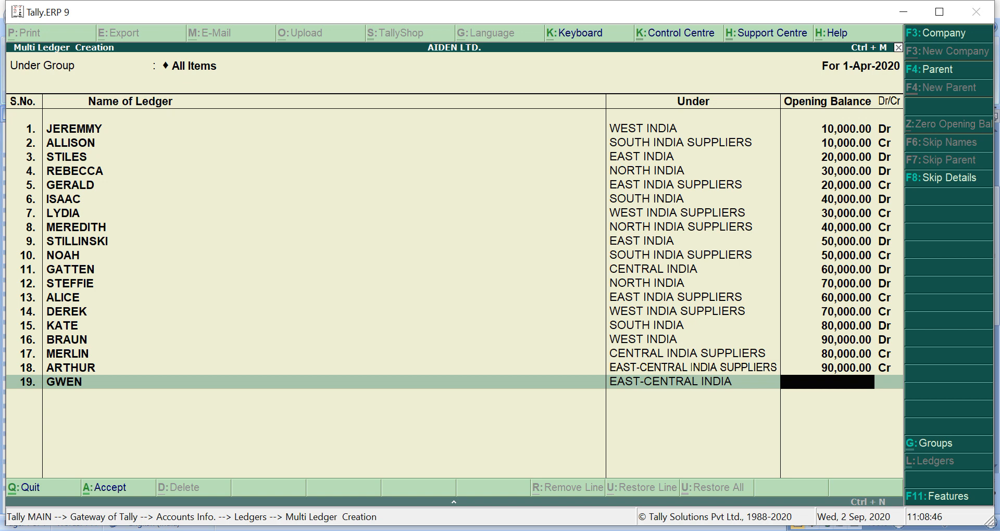
Set the nineteenth party's opening balance to 1,00,000 Dr and complete the ledger row without a bill-wise breakup.
text(1,00,0)
text(00000)
key(Return)
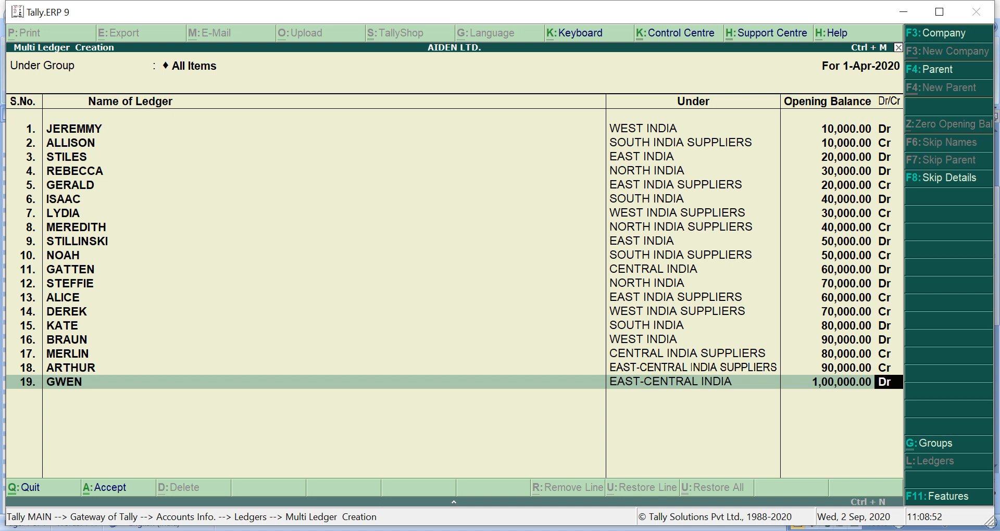
key(alt+Tab)
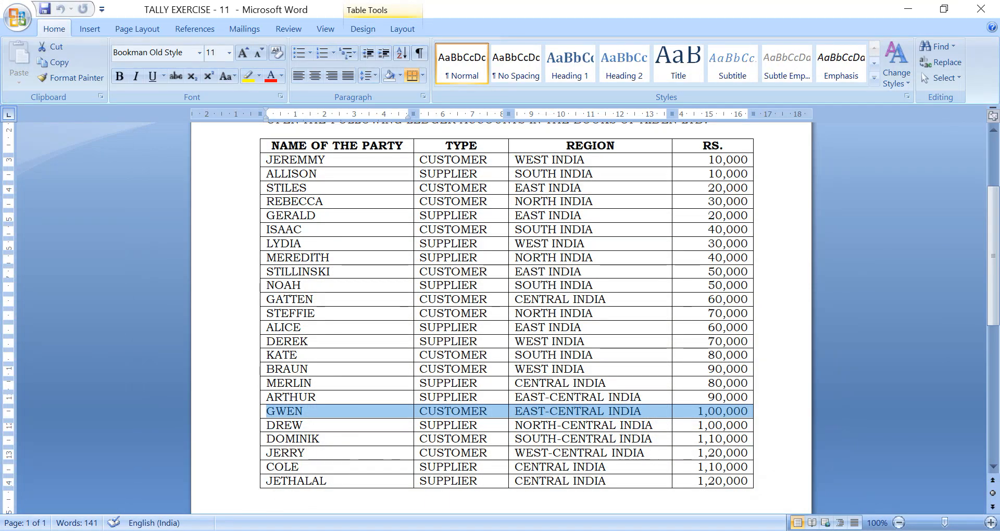
key(alt+Tab)
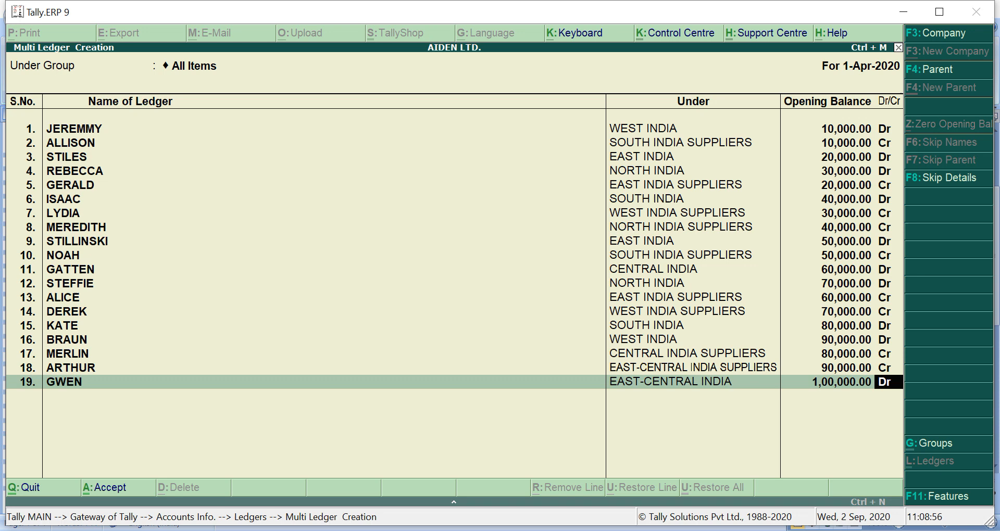
key(Return)
key(Return)
key(Return)
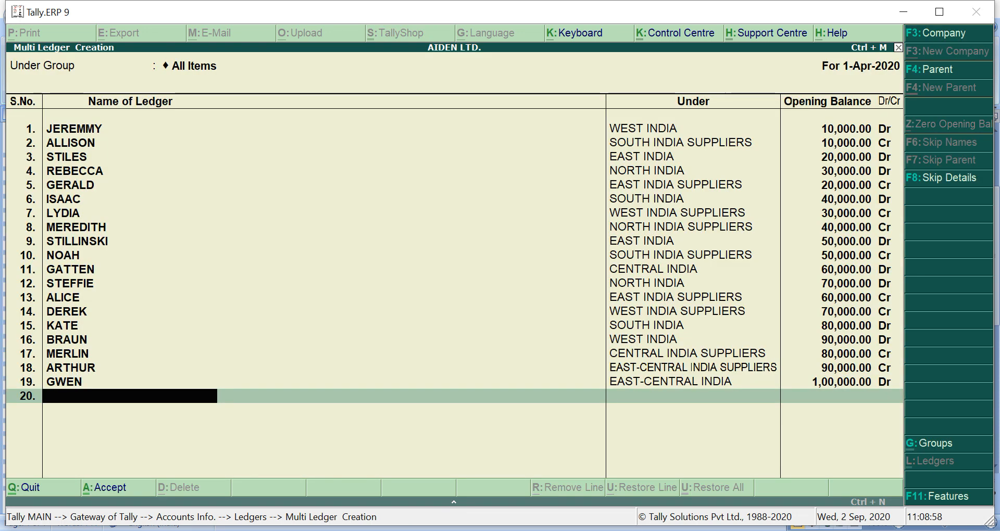
Switch to the Word exercise document and highlight the twentieth party's row in the table.
key(alt+Tab)
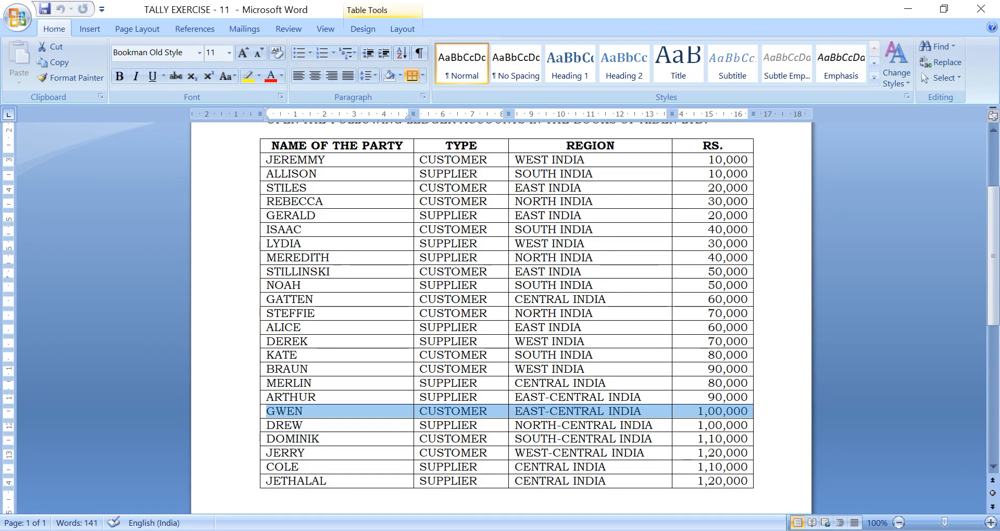
click(268, 426)
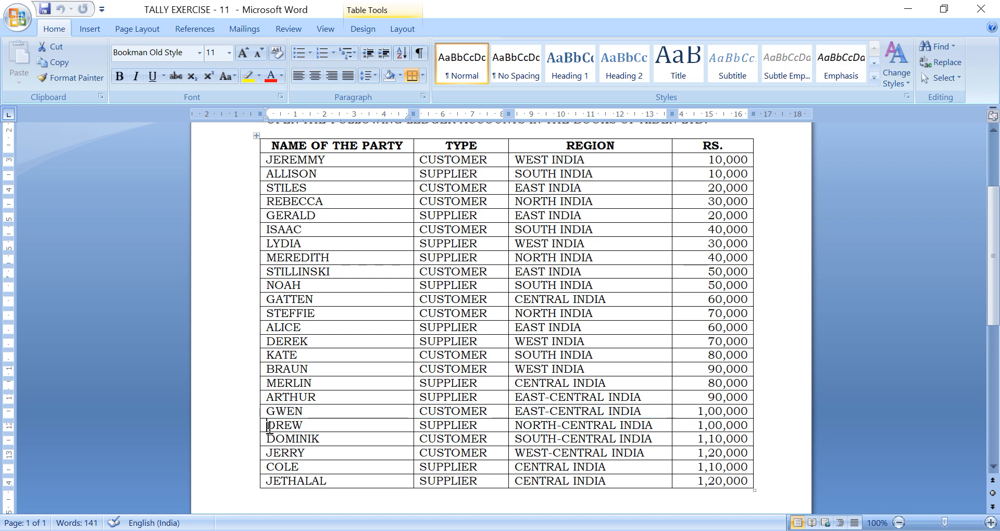
key(shift+Right)
key(shift+Right)
key(shift+Right)
key(shift+Right)
key(shift+Right)
key(shift+Right)
key(shift+Right)
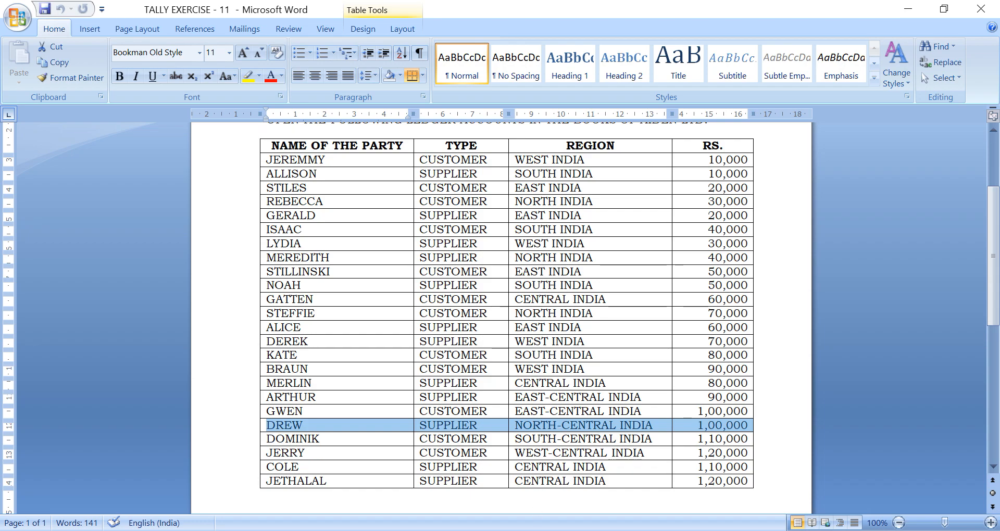
Return to Tally and enter the twentieth party's name as a ledger under NORTH-CENTRAL INDIA SUPPLIERS, dismissing the antivirus pop-up.
key(alt+Tab)
text(DR3)
key(BackSpace)
text(EW)
key(Return)
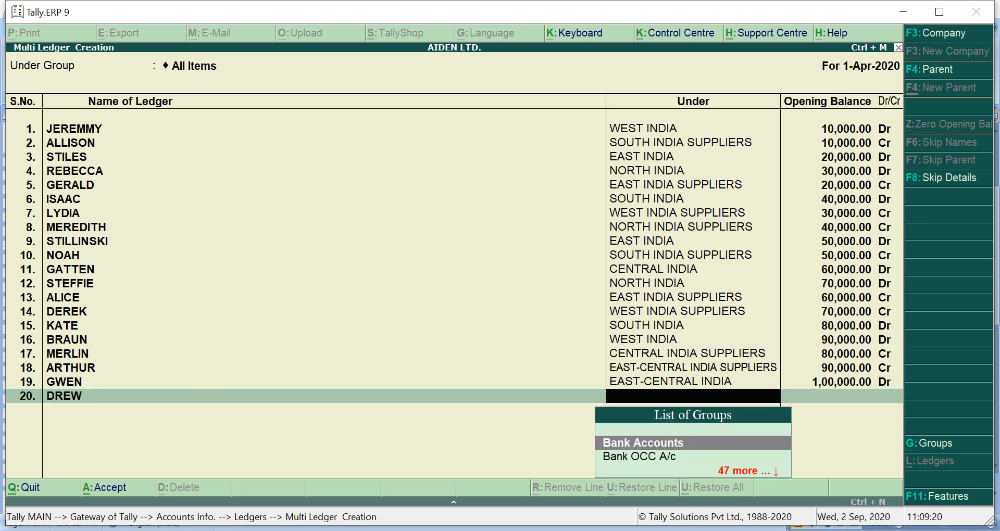
text(NO)
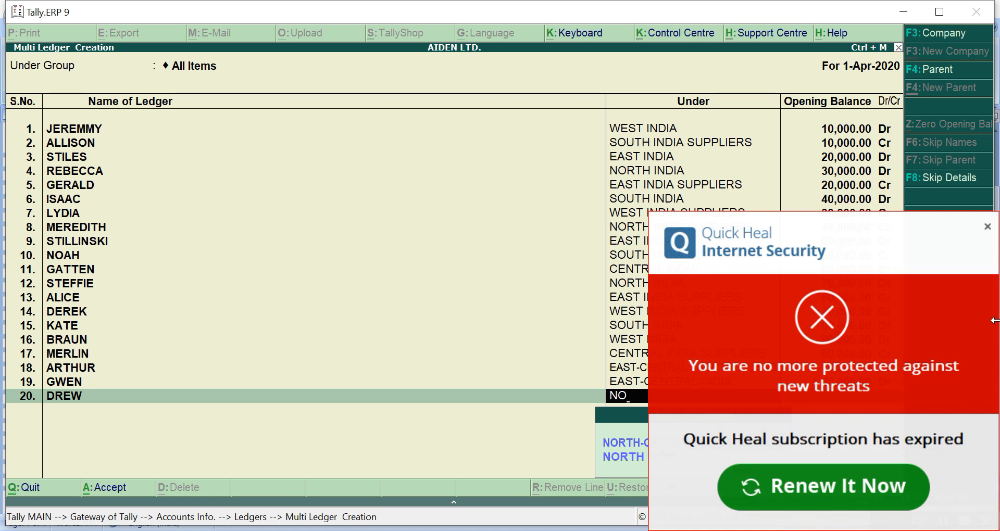
click(987, 227)
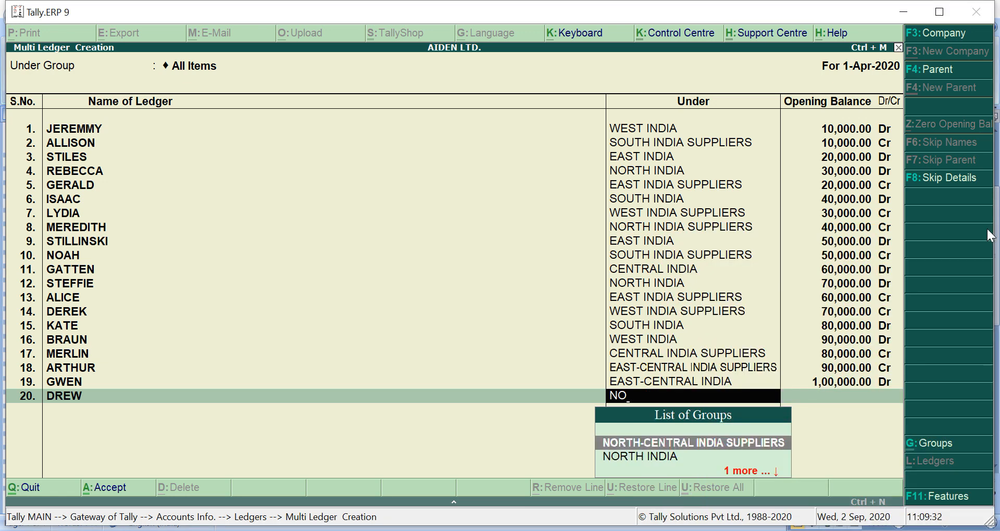
key(Return)
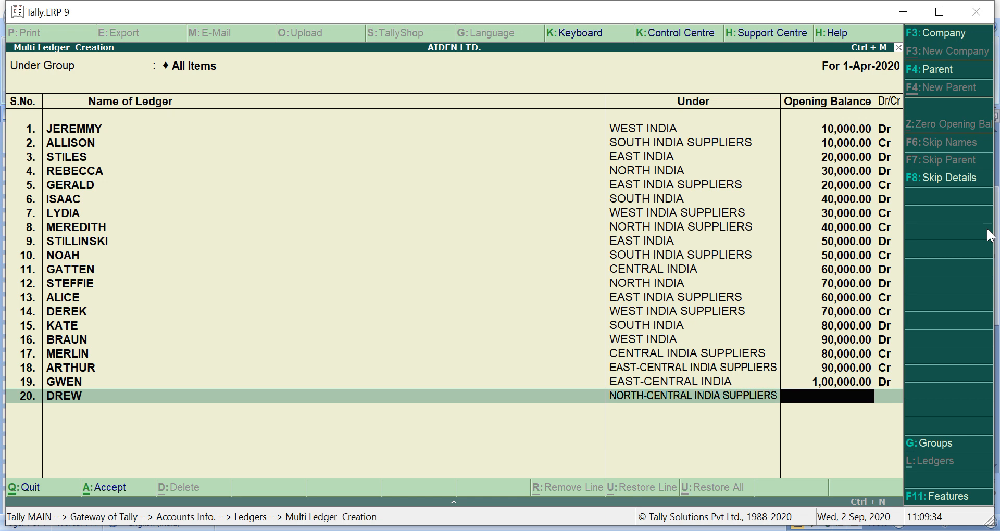
Set the twentieth party's opening balance to 1,00,000 Cr and complete the ledger row without a bill-wise breakup.
text(100000)
key(Return)
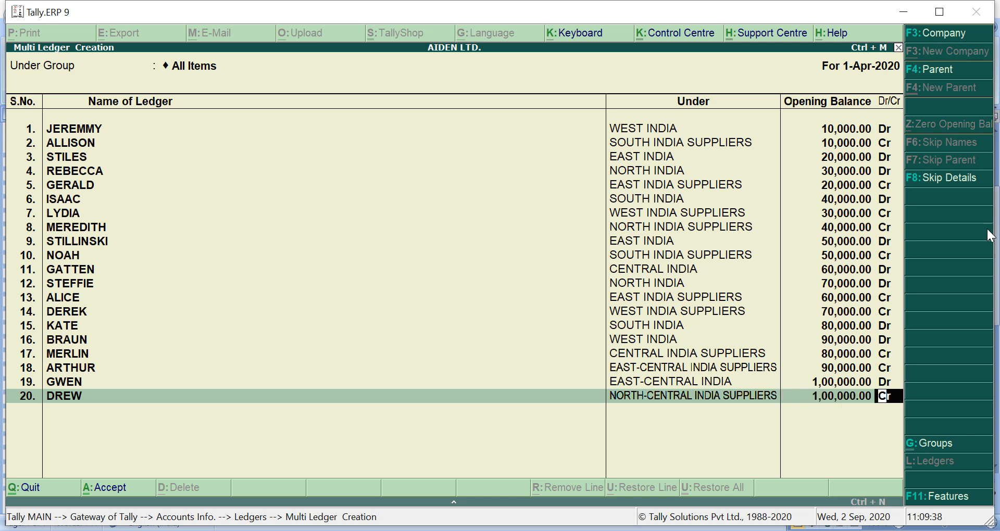
key(Return)
key(Return)
key(Return)
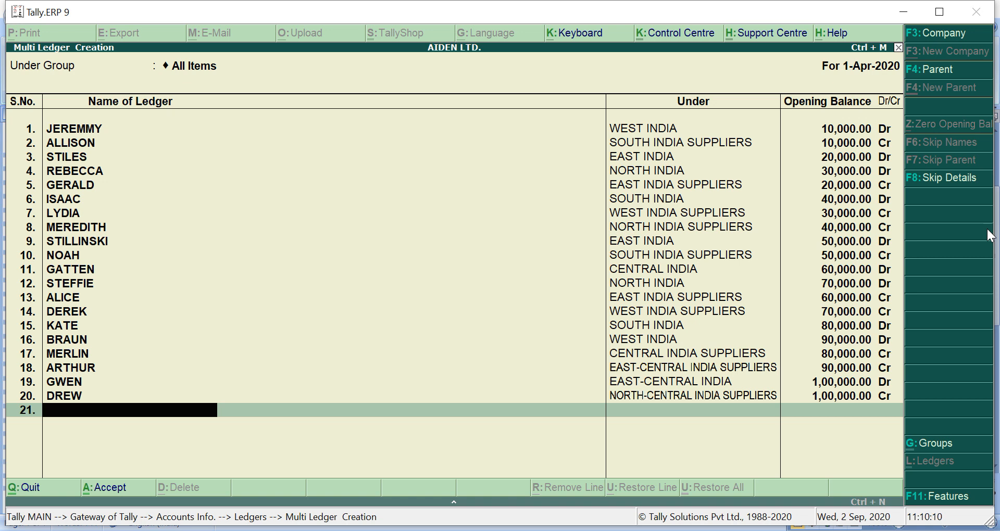
Switch to the Word exercise document and highlight the twenty-first party's row in the table.
mouse_move(521, 528)
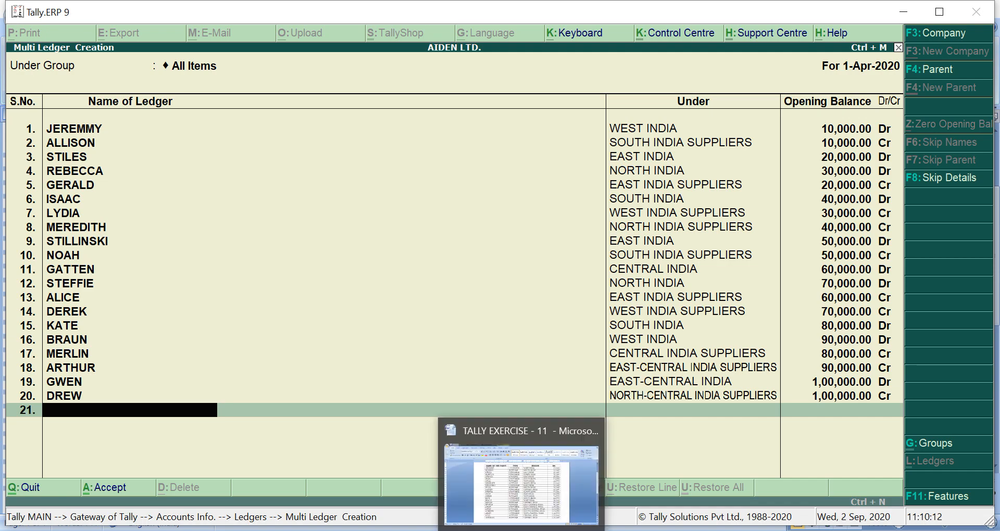
click(521, 528)
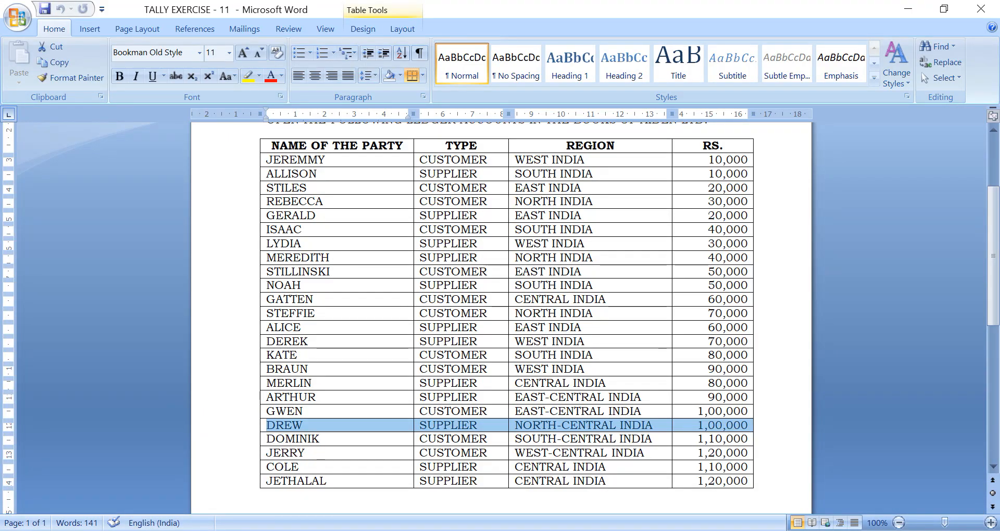
click(271, 439)
double_click(270, 440)
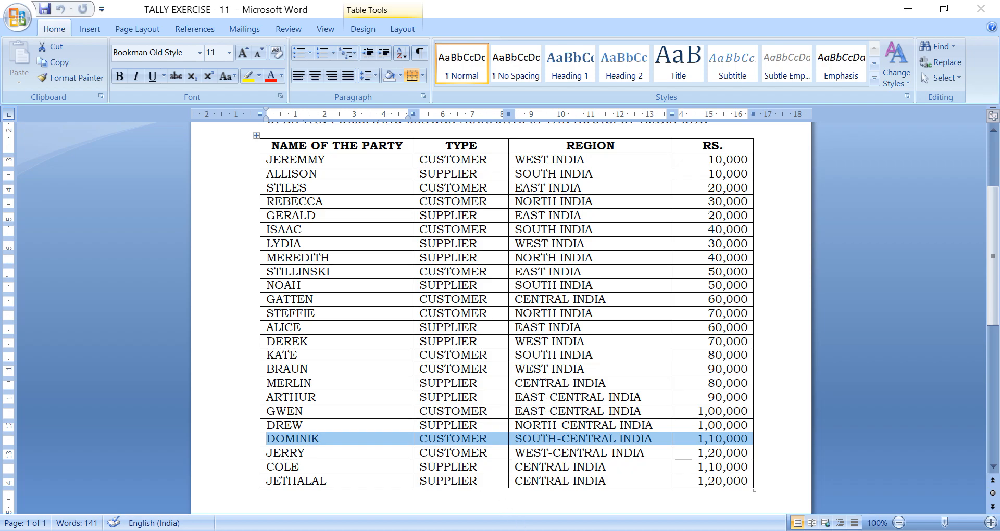
Return to Tally and enter the twenty-first party's name as a ledger under the group SOUTH-CENTRAL INDIA.
key(alt+Tab)
text(DOMINI)
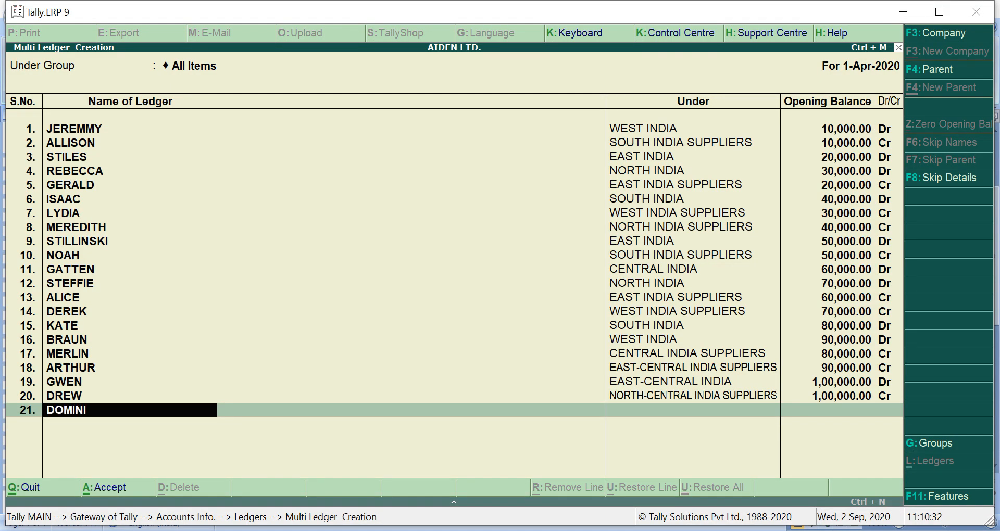
text(K)
key(Return)
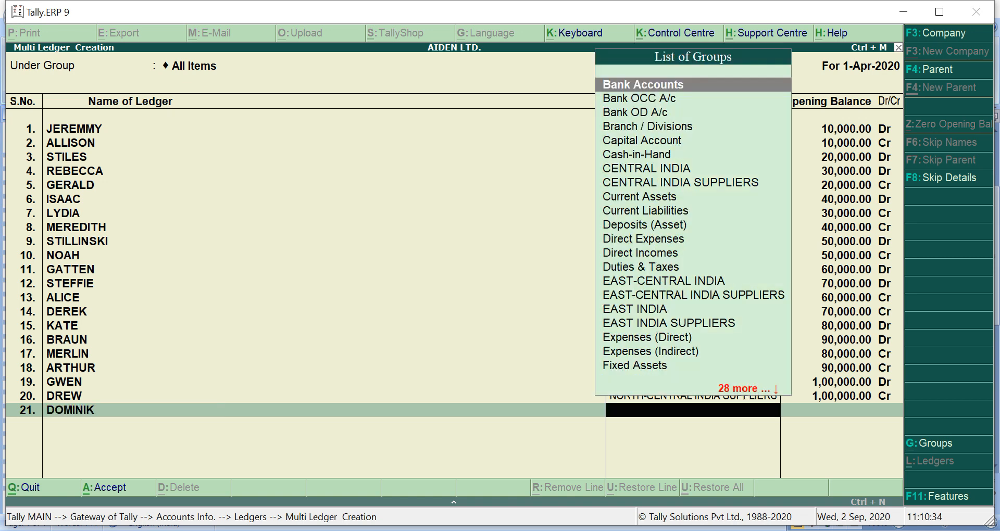
text(SO)
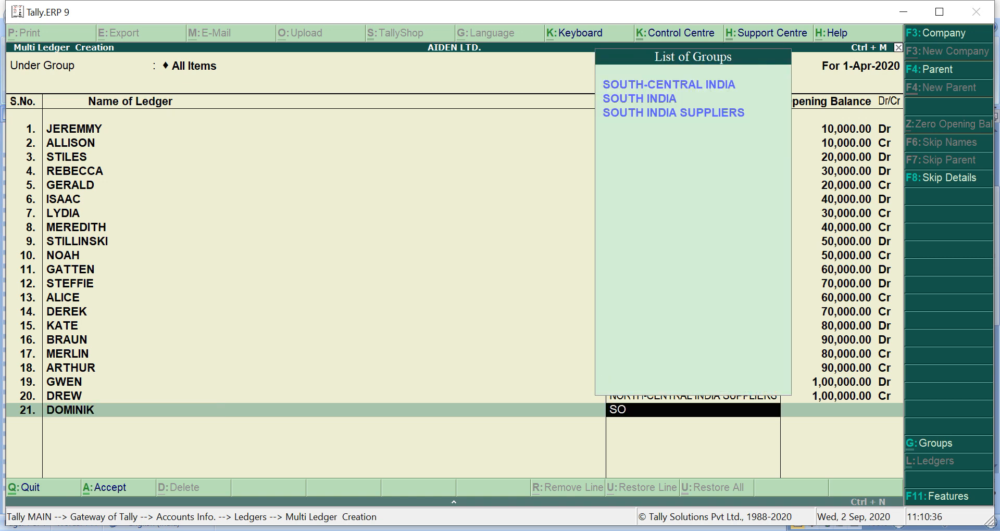
key(Return)
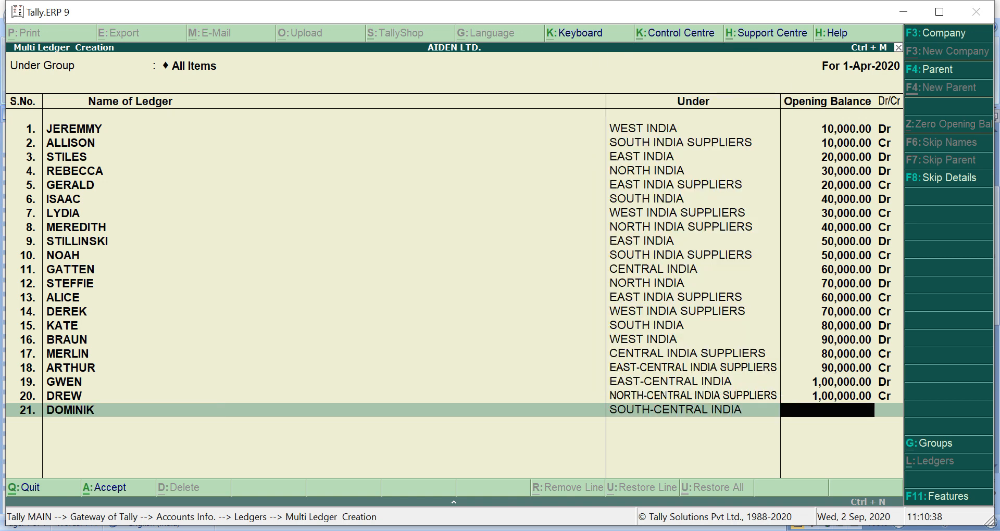
Set the twenty-first party's opening balance to 1,10,000 Dr and complete the ledger row without a bill-wise breakup.
text(110000)
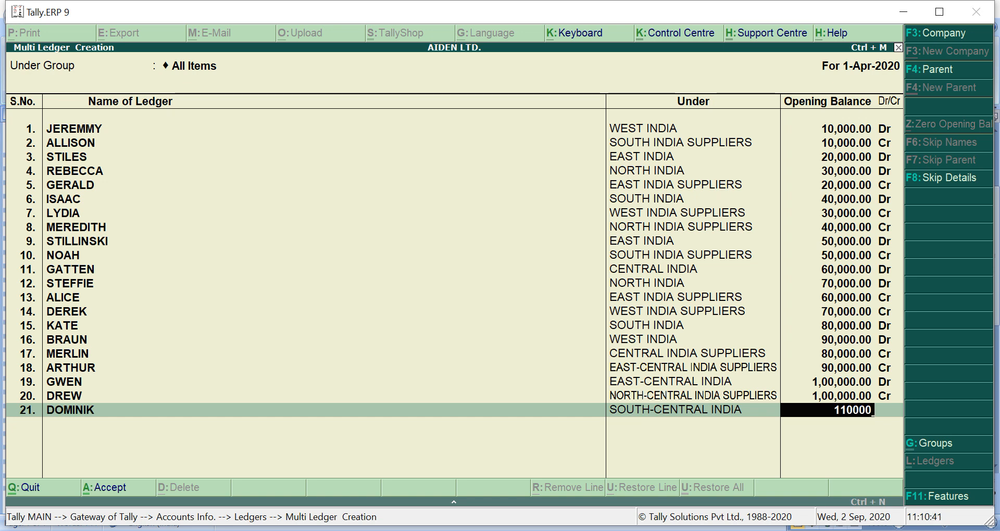
key(Return)
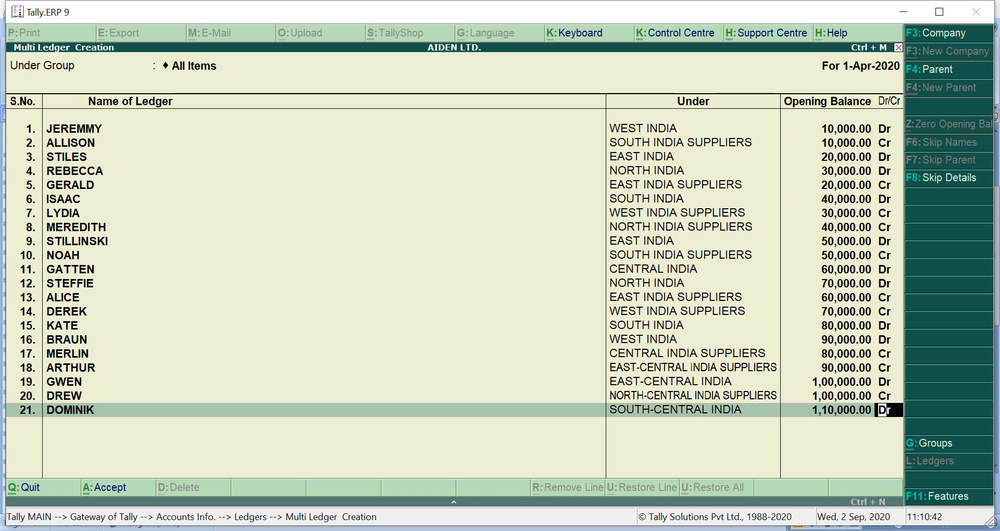
key(Return)
key(Return)
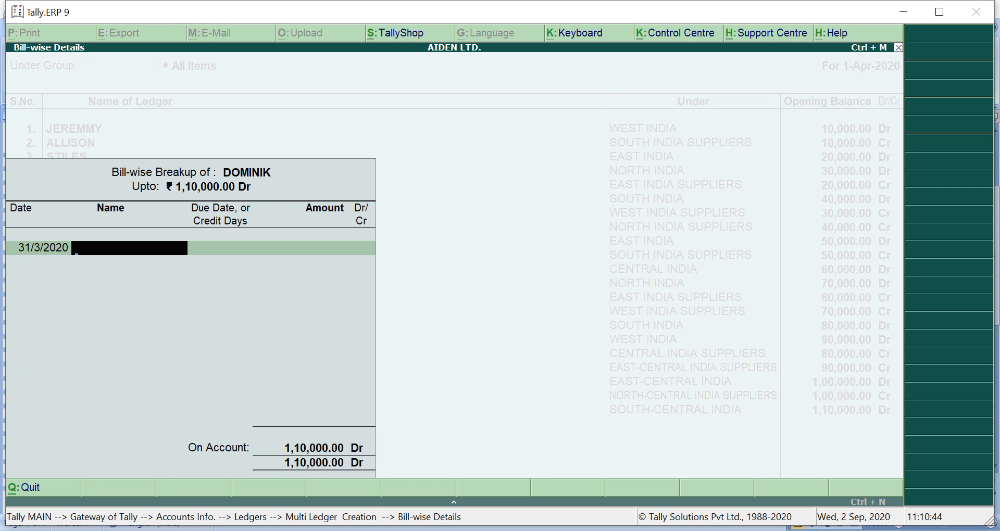
key(Return)
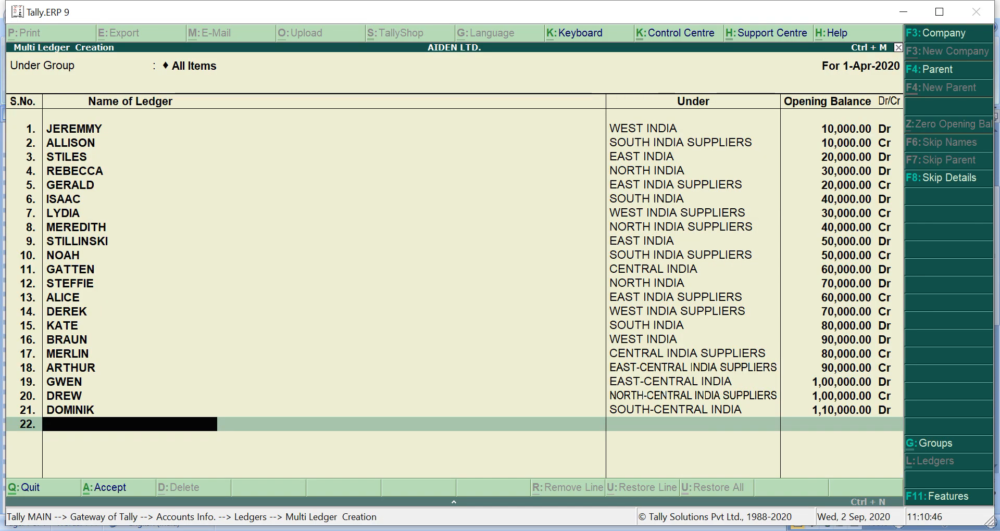
Switch to the Word exercise document and highlight the twenty-second party's row in the table.
key(alt+Tab)
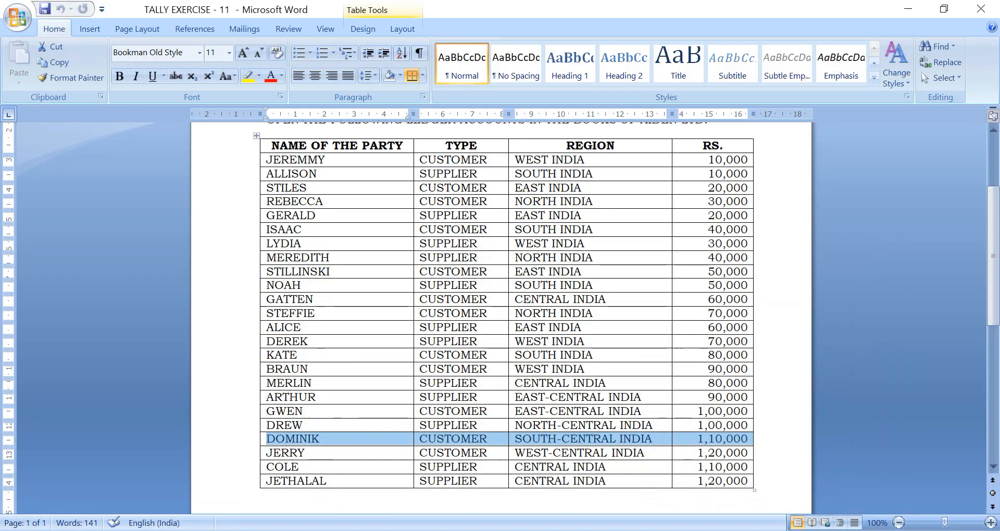
click(269, 456)
key(shift+Right)
key(shift+Right)
key(shift+Right)
key(shift+Right)
key(shift+Right)
key(shift+Right)
key(shift+Right)
key(shift+Right)
key(shift+Right)
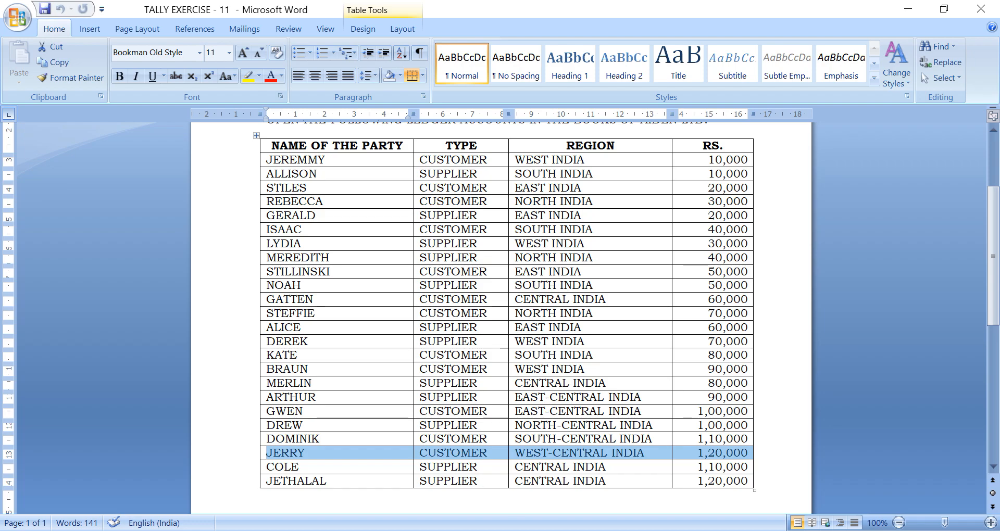
Return to Tally and enter the twenty-second party's name as a ledger under the group WEST-CENTRAL INDIA.
key(alt+Tab)
text(JERRY)
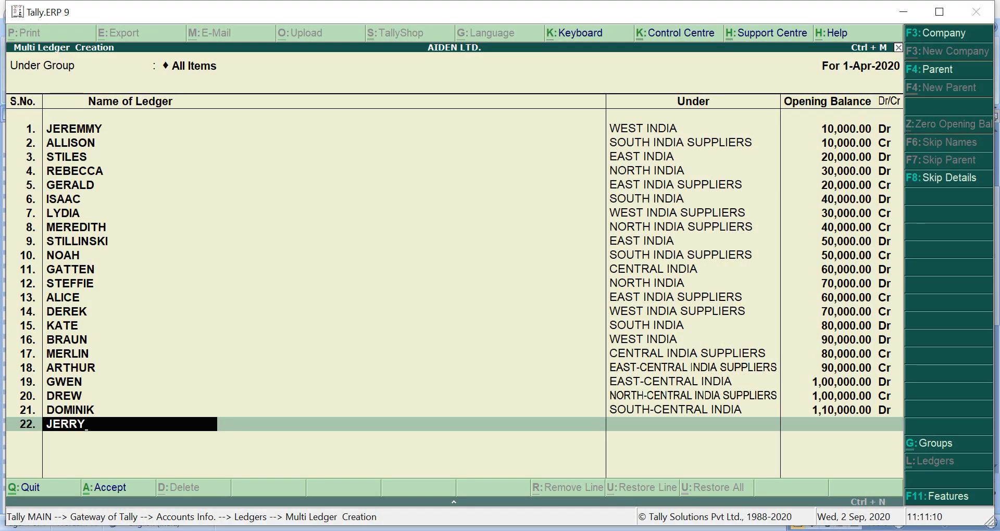
key(Return)
text(WE)
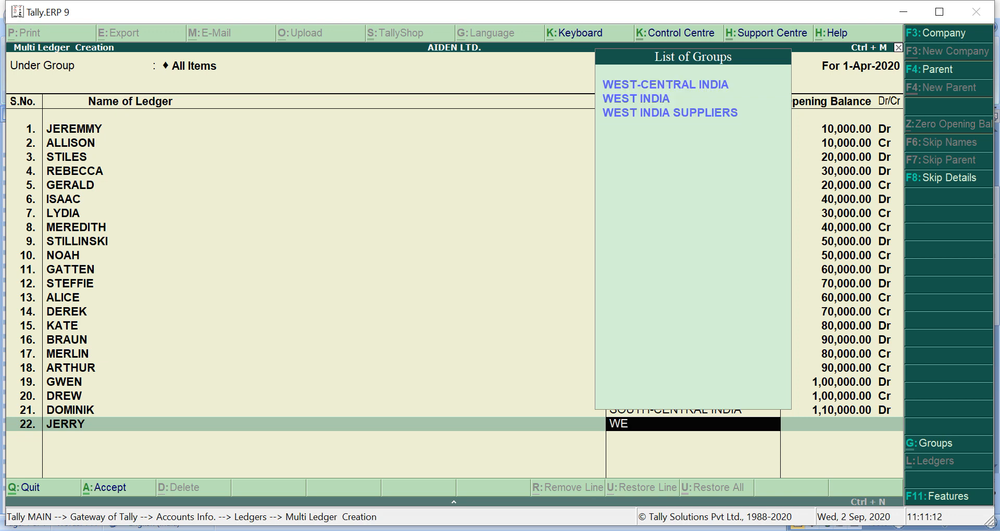
key(Return)
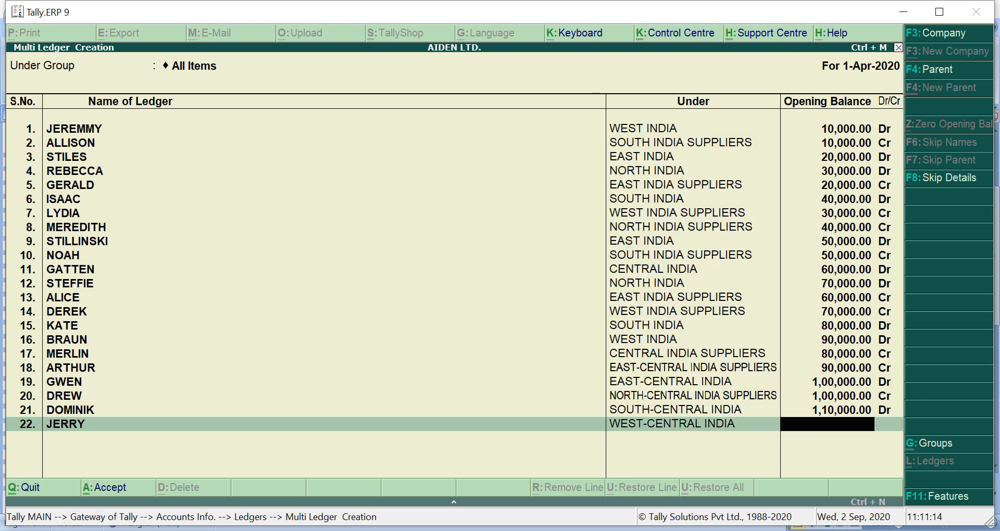
Set the twenty-second party's opening balance to 1,20,000 Dr and complete the ledger row without a bill-wise breakup.
text(120000)
key(Return)
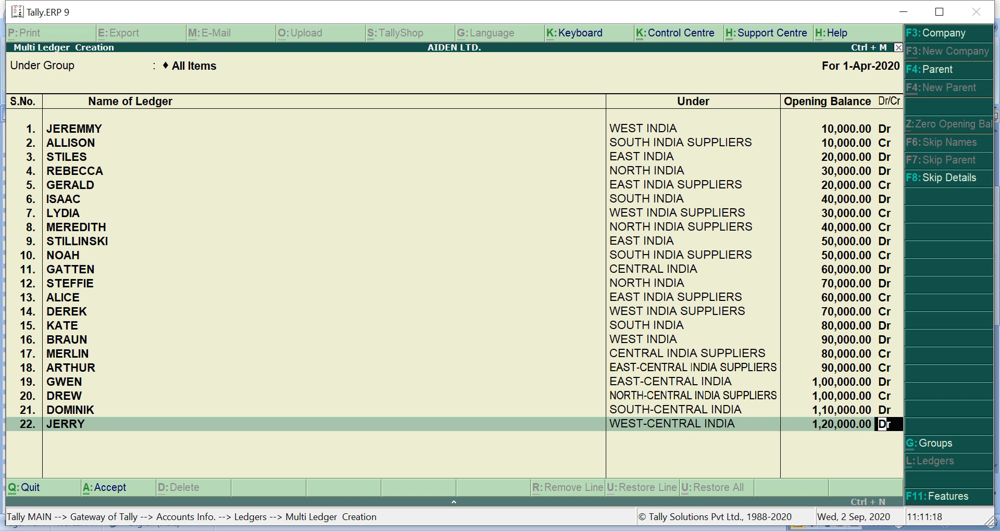
key(Return)
key(Return)
key(Return)
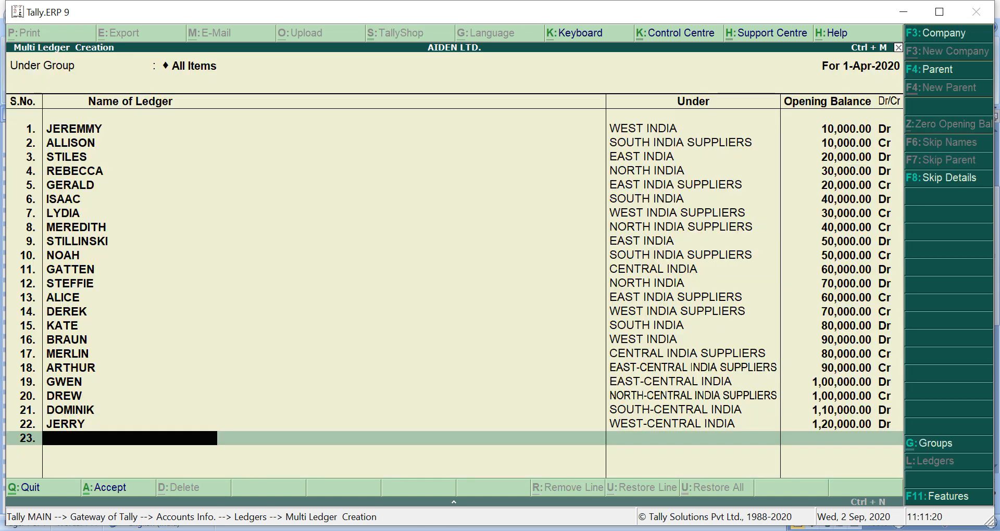
Switch to the Word exercise document and highlight the twenty-third party's row in the table.
key(alt+Tab)
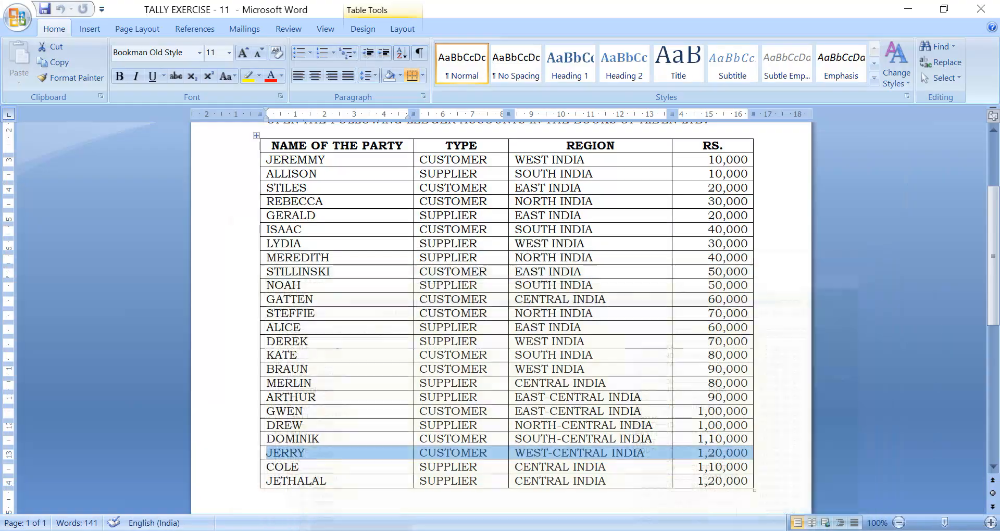
click(268, 468)
key(shift+Right)
key(shift+Right)
key(shift+Right)
key(shift+Right)
key(shift+Right)
key(shift+Right)
key(shift+Right)
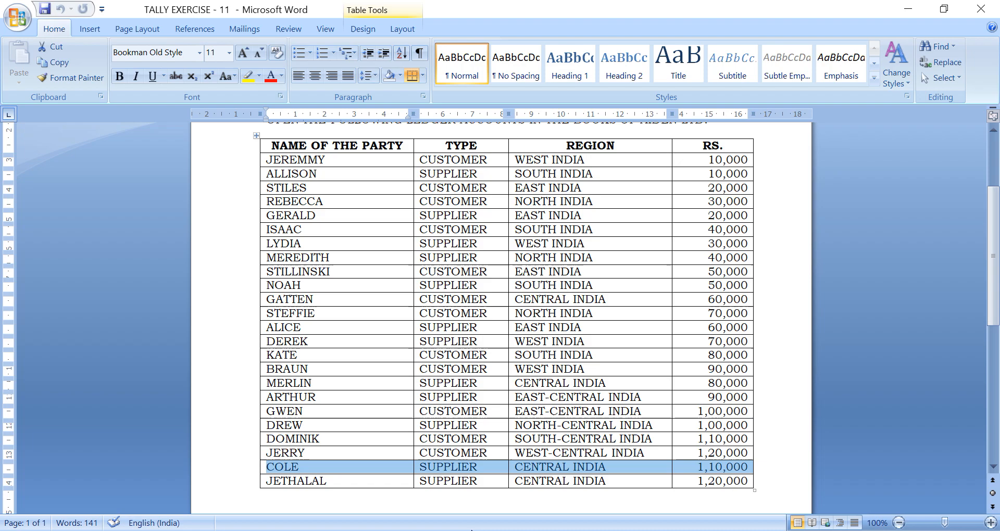
Return to Tally and enter the twenty-third party's name as a ledger under the group CENTRAL INDIA SUPPLIERS.
click(542, 479)
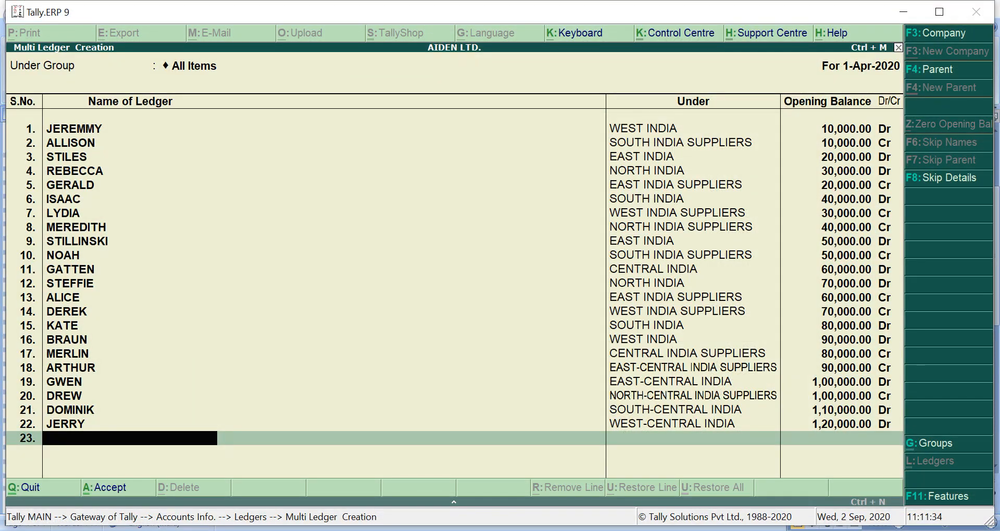
text(OLE)
key(Return)
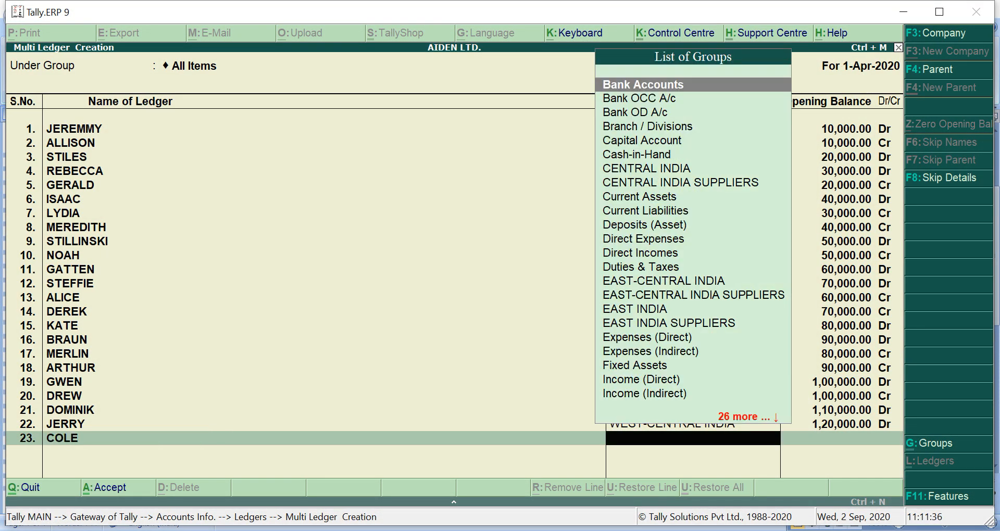
text(C)
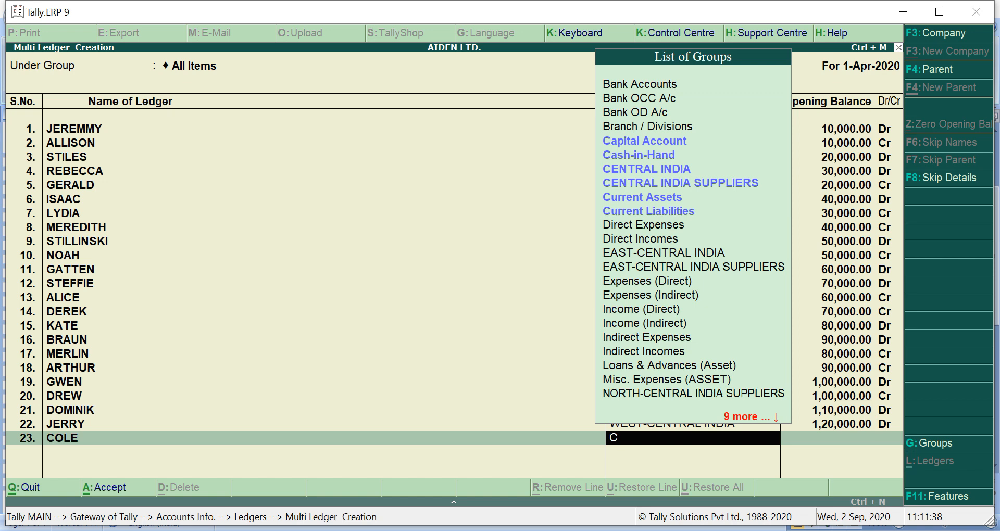
key(Down)
key(Down)
key(Down)
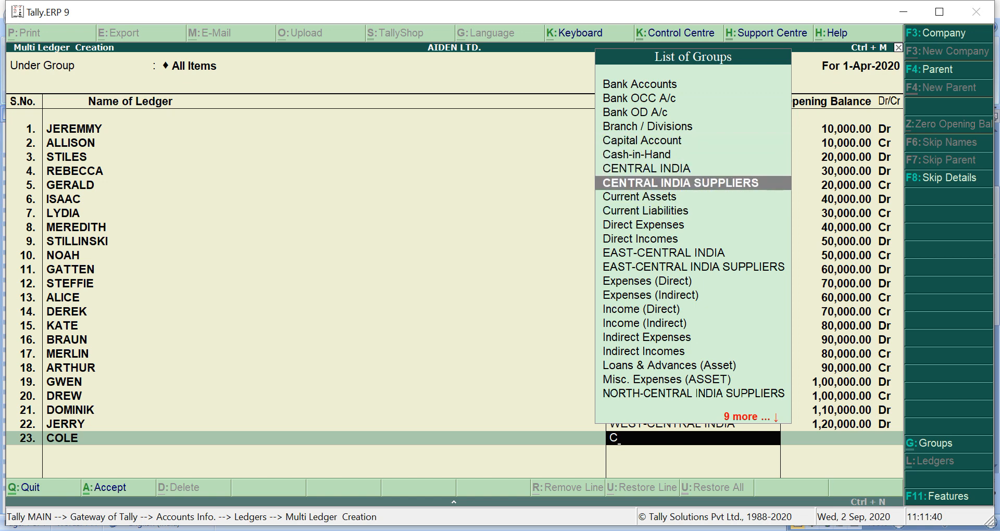
key(Return)
Set the twenty-third party's opening balance to 1,10,000 Cr and complete the ledger row without a bill-wise breakup.
text(110000)
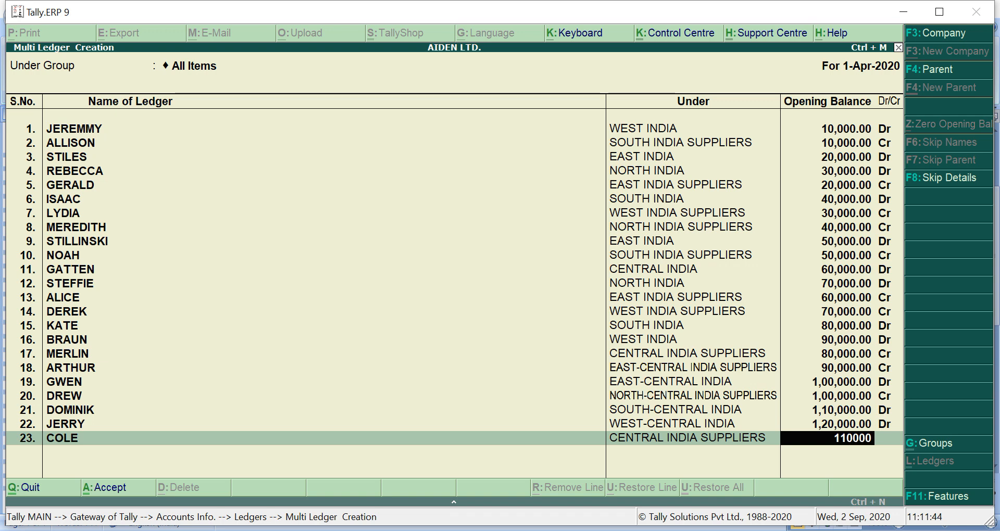
key(Return)
text(c)
key(Return)
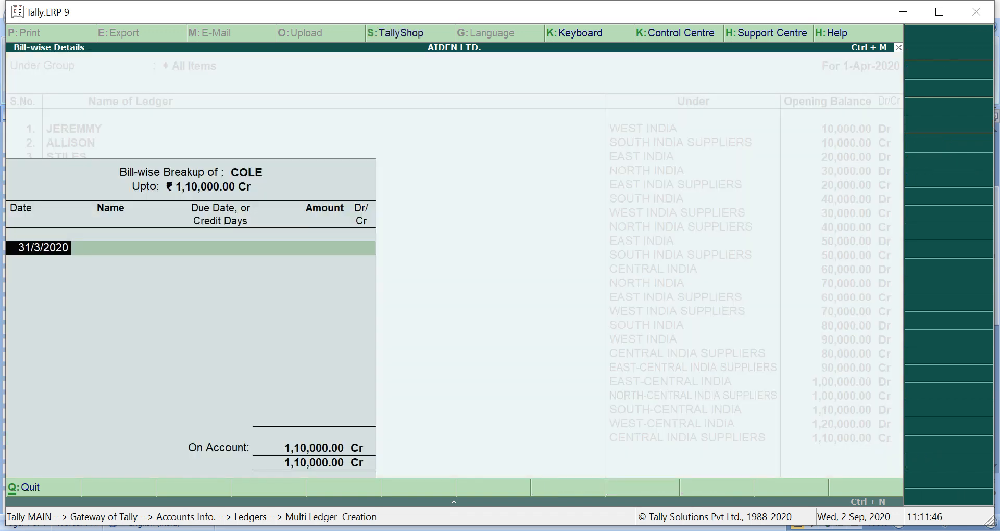
key(Return)
key(Return)
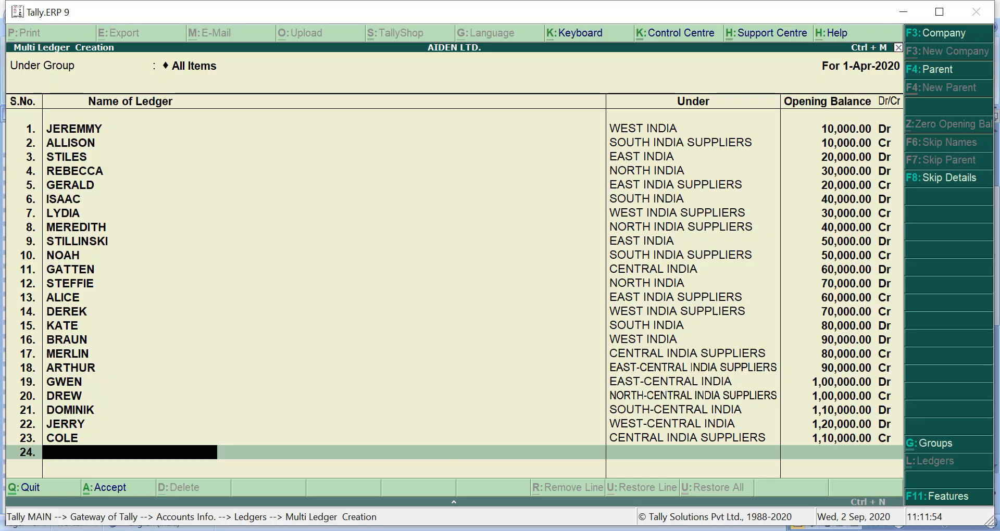
Switch to the Word exercise document and highlight the twenty-fourth party's row, the last one in the table.
key(alt+Tab)
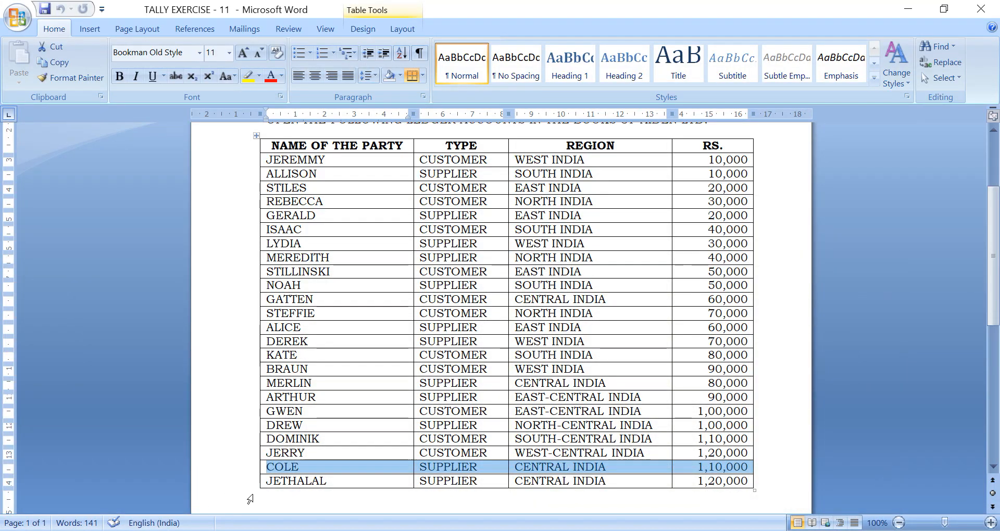
key(shift+Right)
key(shift+Right)
key(shift+Right)
key(shift+Right)
key(shift+Right)
key(shift+Right)
key(shift+Right)
key(shift+Right)
key(shift+Right)
key(shift+Right)
key(shift+Right)
key(shift+Right)
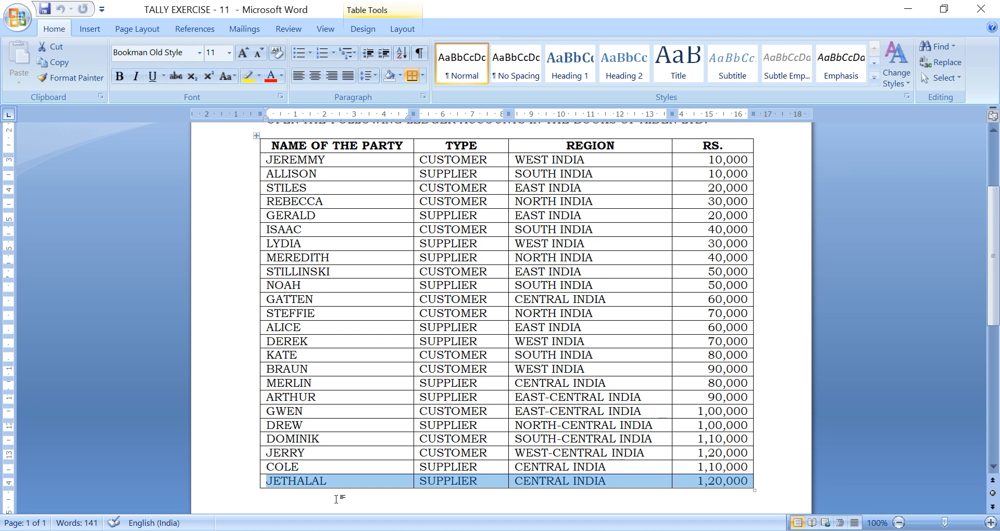
Return to Tally and enter the twenty-fourth party's name as a ledger under the group CENTRAL INDIA SUPPLIERS.
key(alt+Tab)
text(J)
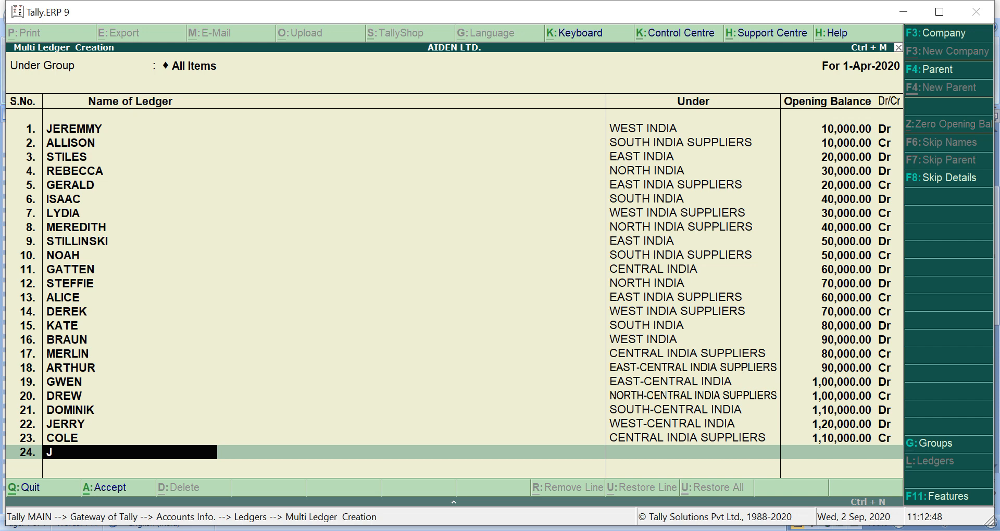
text(ETHALAL)
key(Return)
text(C)
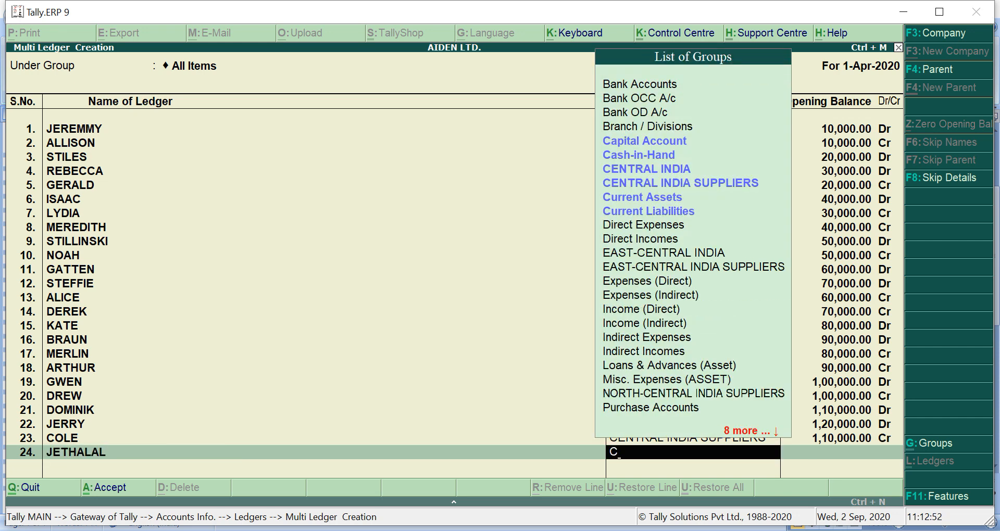
key(Down)
key(Down)
key(Down)
key(Down)
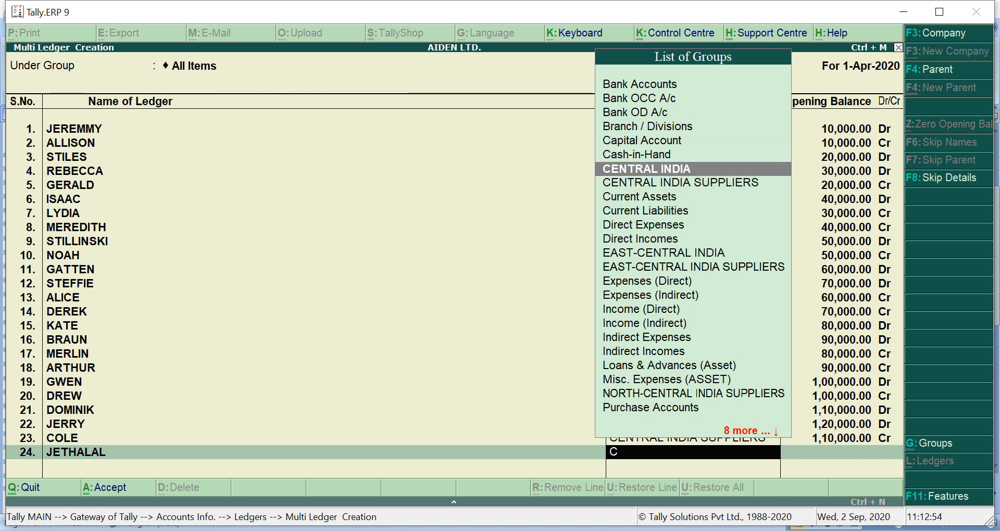
key(Return)
Set the twenty-fourth party's opening balance to 1,20,000 Cr and complete the ledger row without a bill-wise breakup.
text(1,20,00)
text(0)
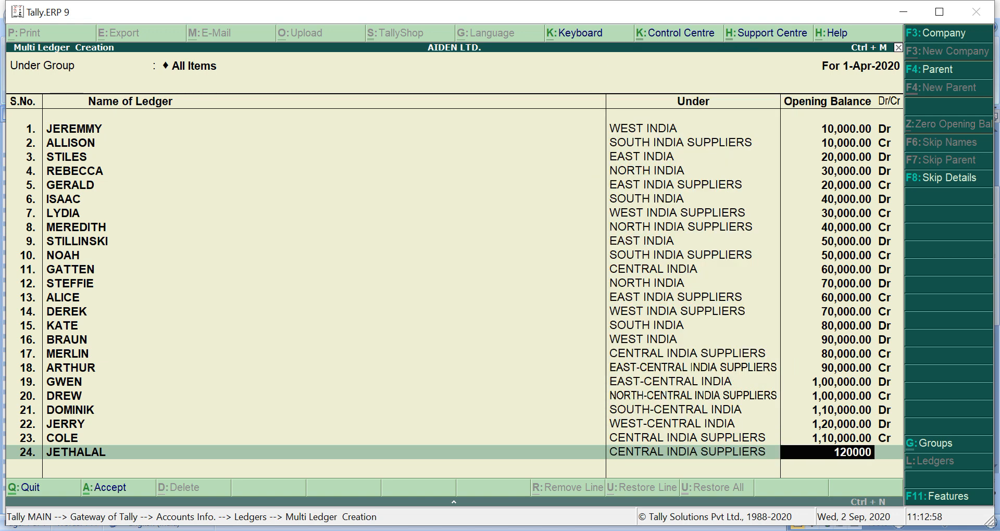
key(Return)
key(Return)
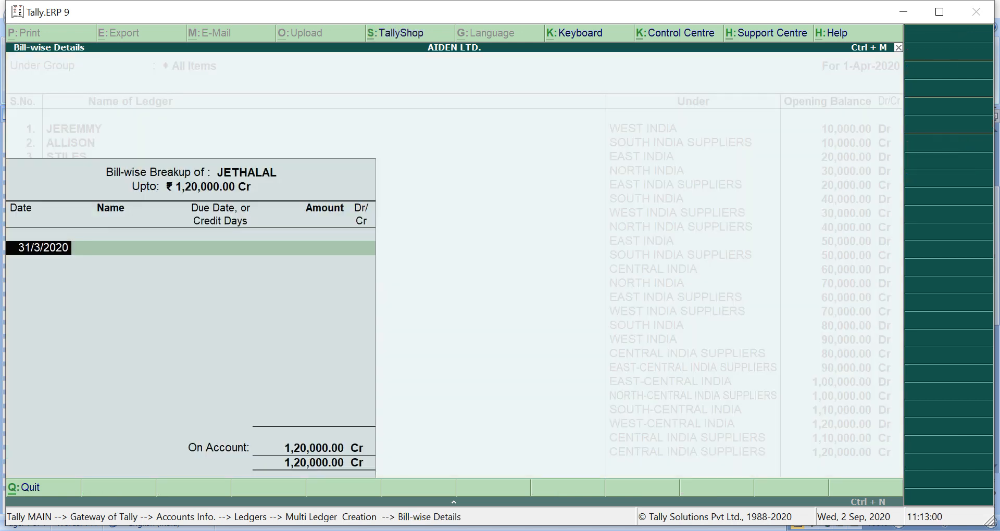
key(Return)
key(Return)
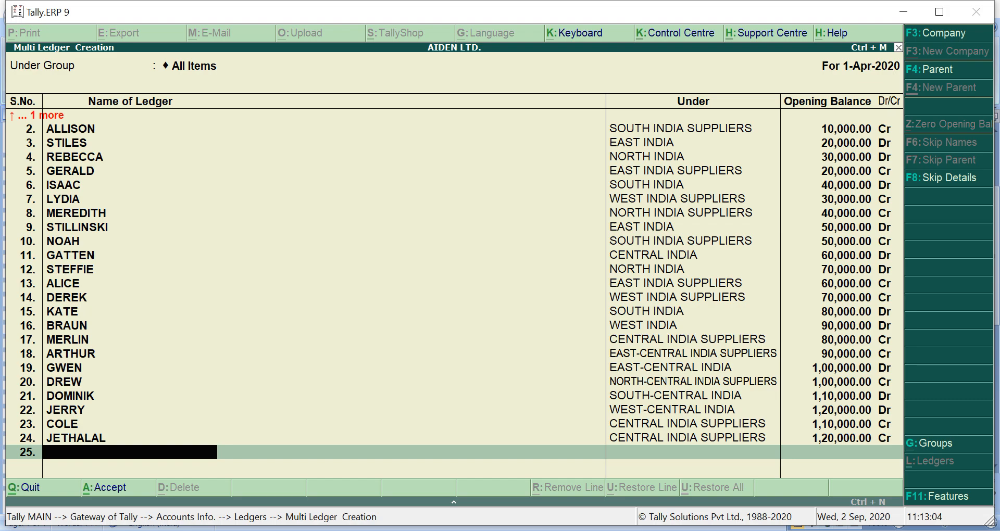
Check the party table in the Word document, save all the ledgers in Tally and go back to the Gateway of Tally.
key(alt+Tab)
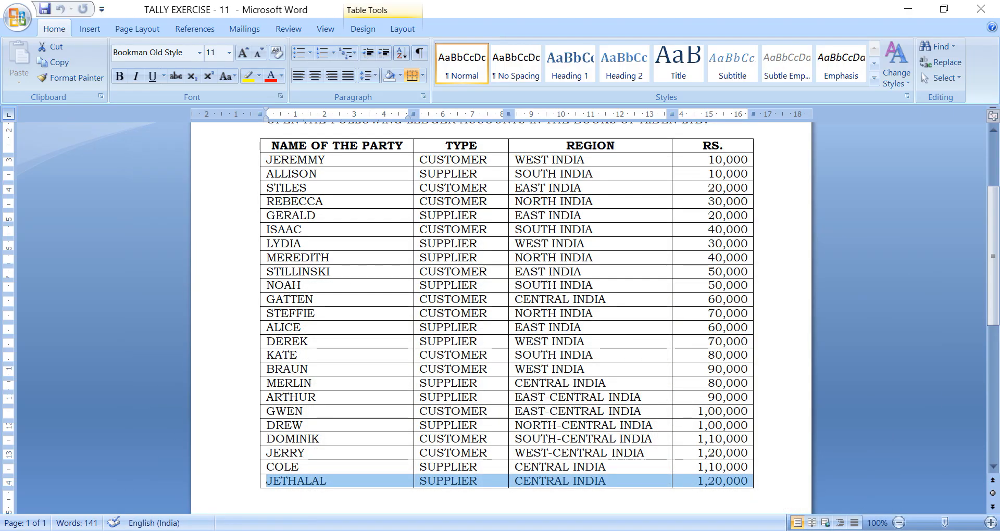
click(784, 451)
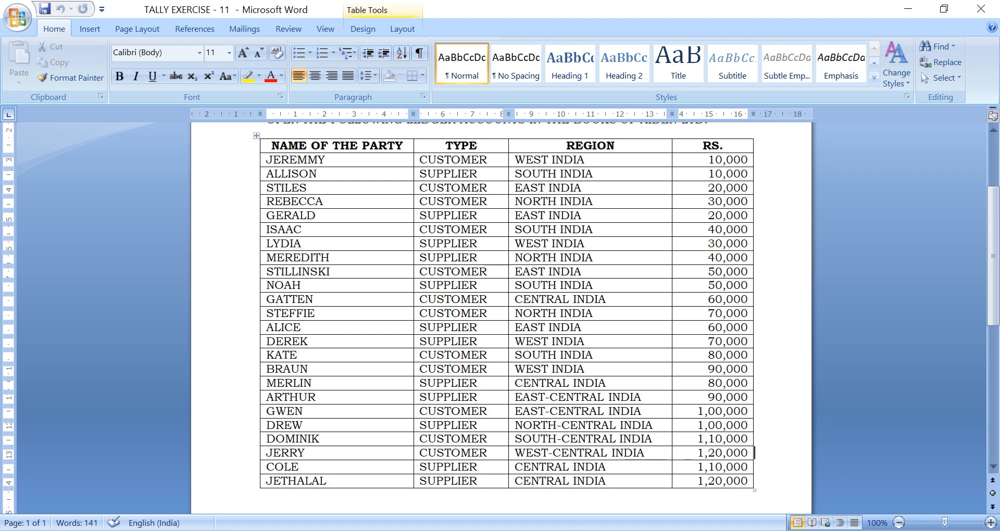
key(alt+Tab)
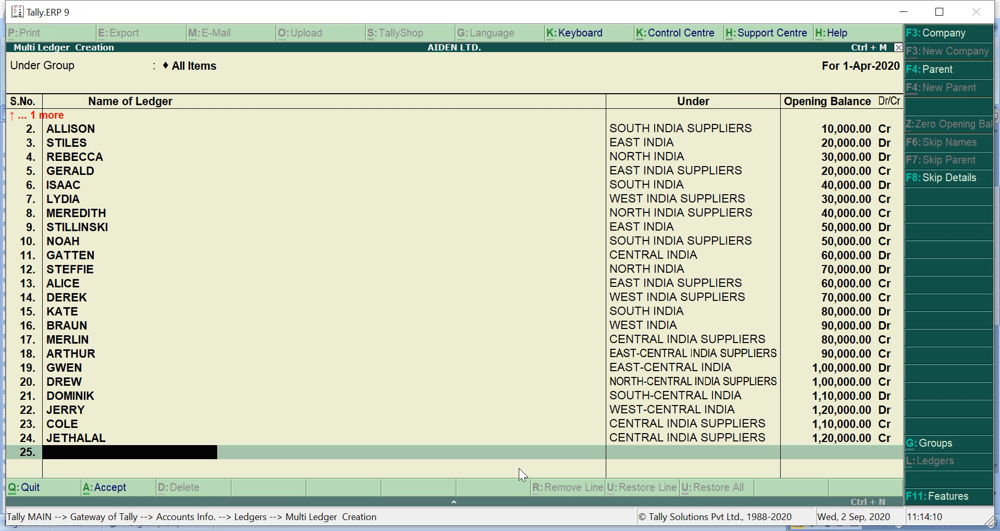
key(Return)
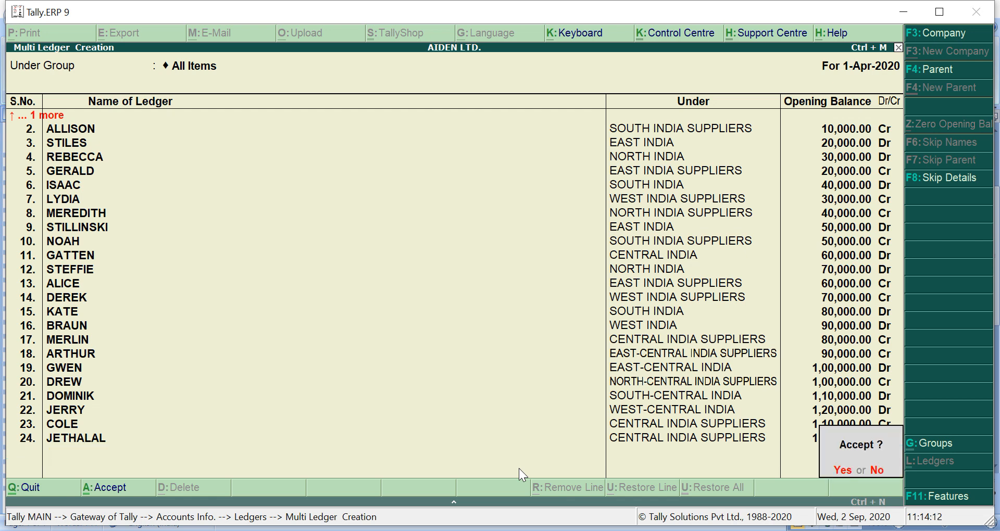
key(Return)
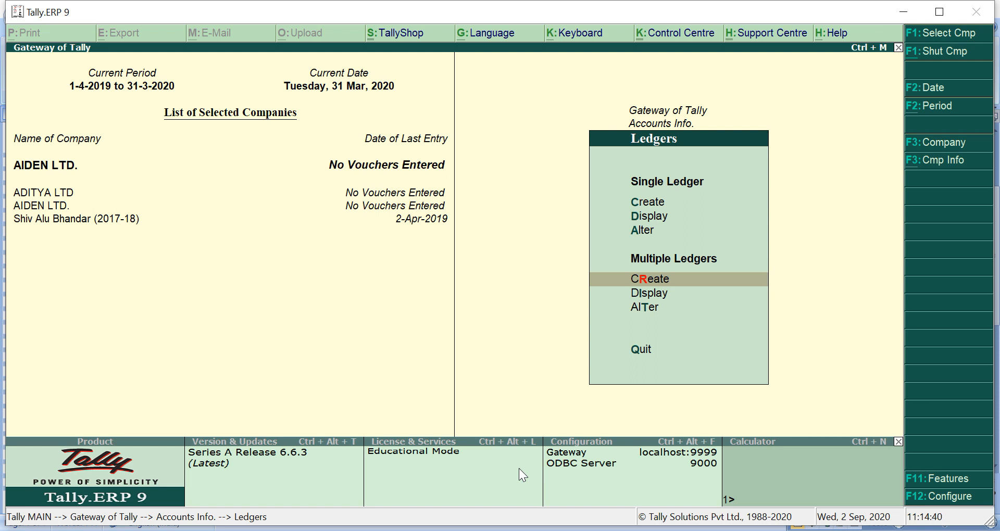
key(Escape)
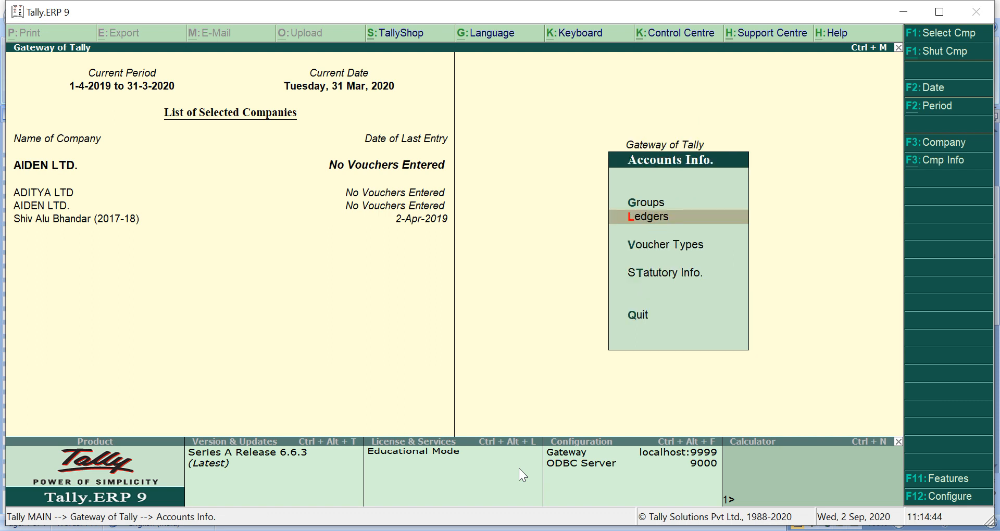
key(Escape)
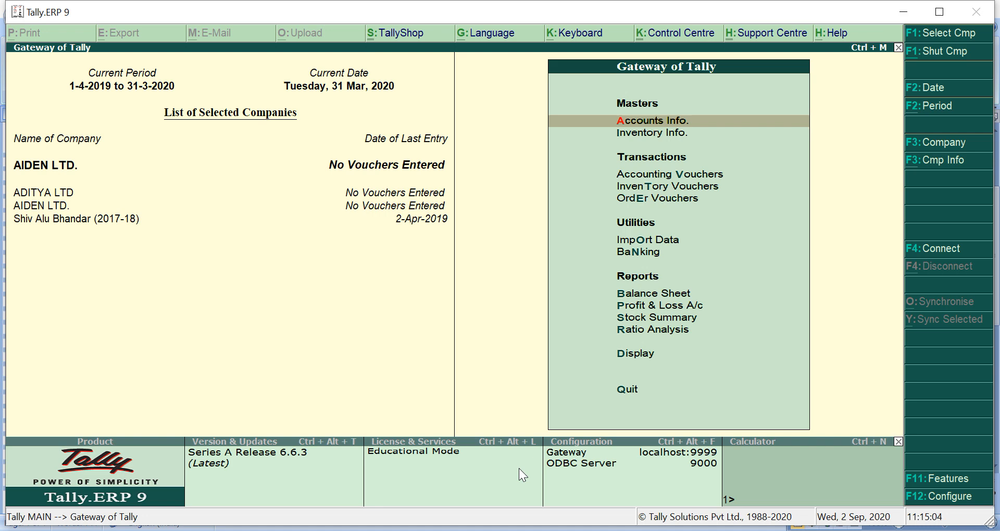
Examine the Balance Sheet's Current Liabilities down to the ledgers in CENTRAL INDIA SUPPLIERS, and return to the Gateway of Tally.
key(b)
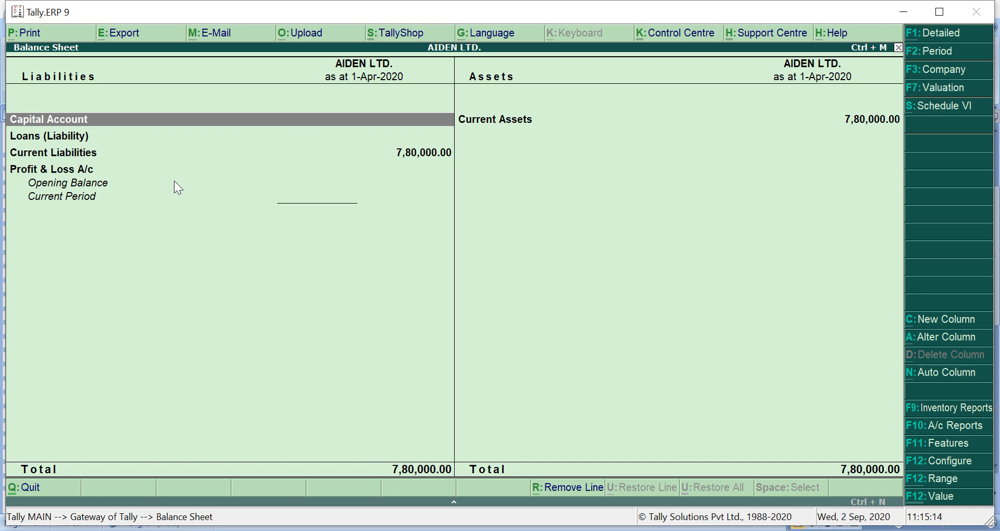
key(Down)
key(Down)
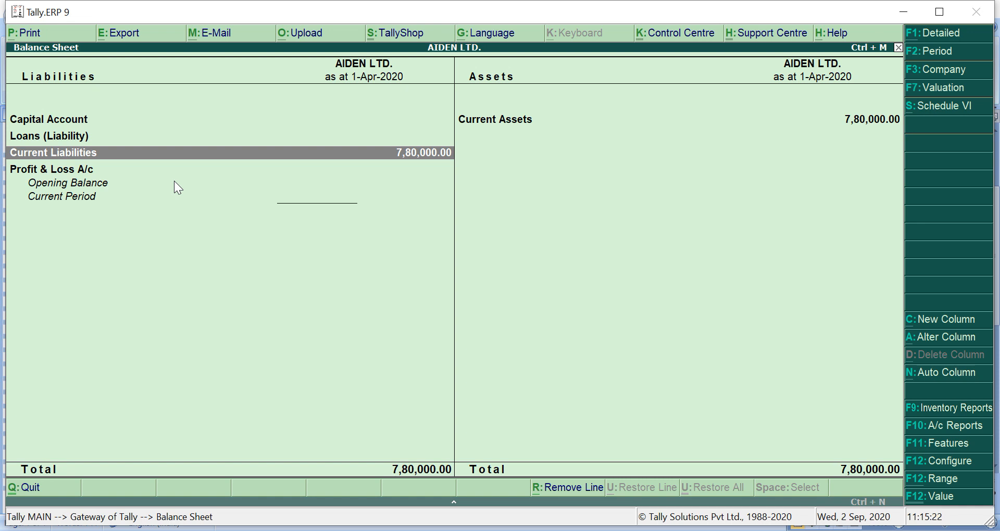
key(Return)
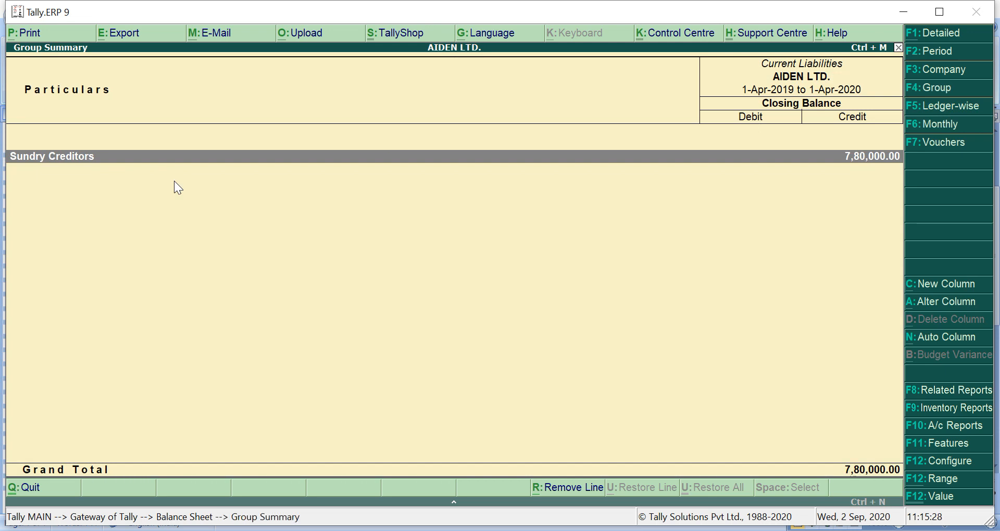
key(Return)
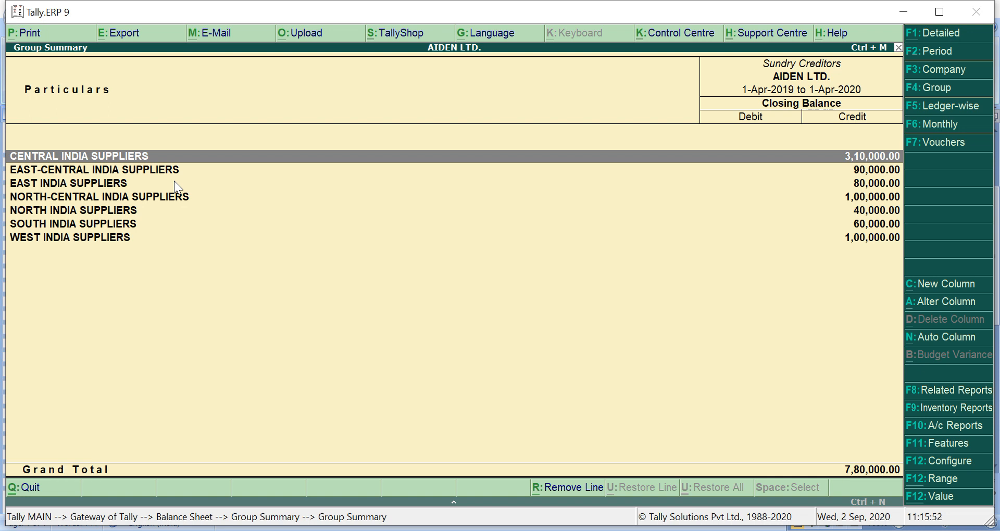
key(Return)
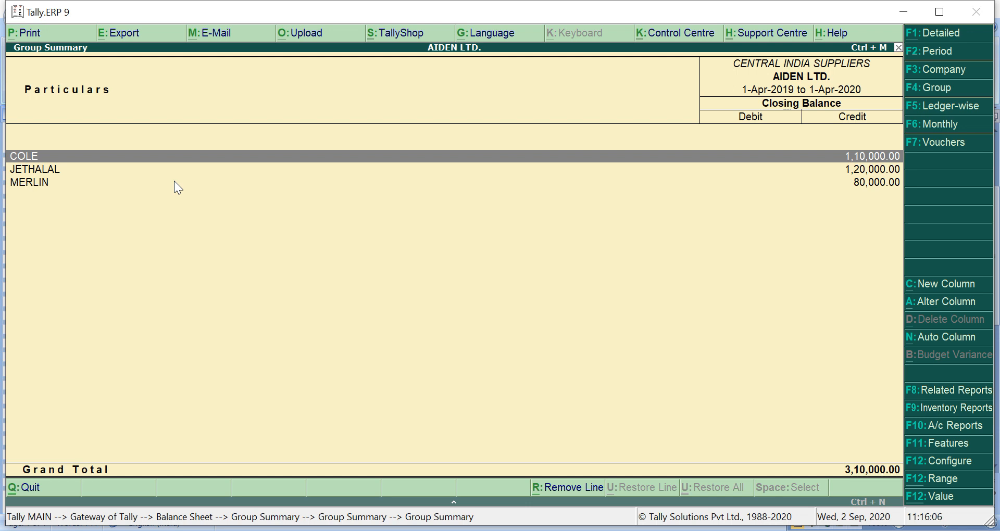
key(Escape)
key(Escape)
key(Escape)
key(Escape)
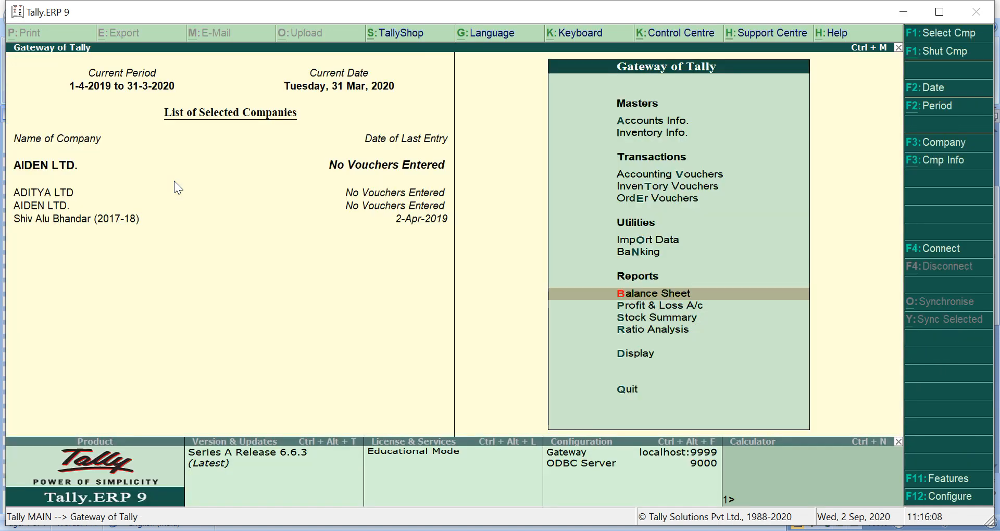
Reopen the Balance Sheet, drill down to the Sundry Creditors group summary and show it in detailed format with each supplier's balance.
key(Return)
key(Down)
key(Down)
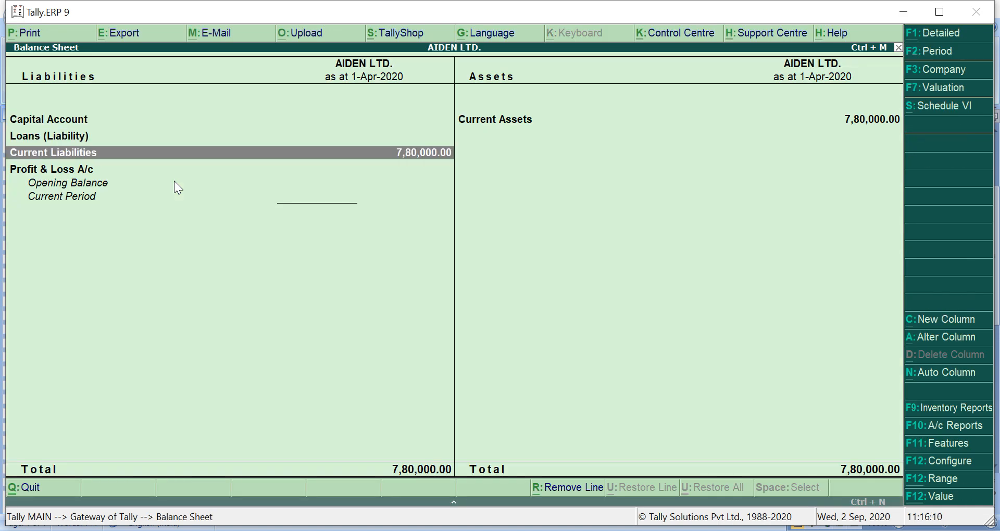
key(Return)
key(Return)
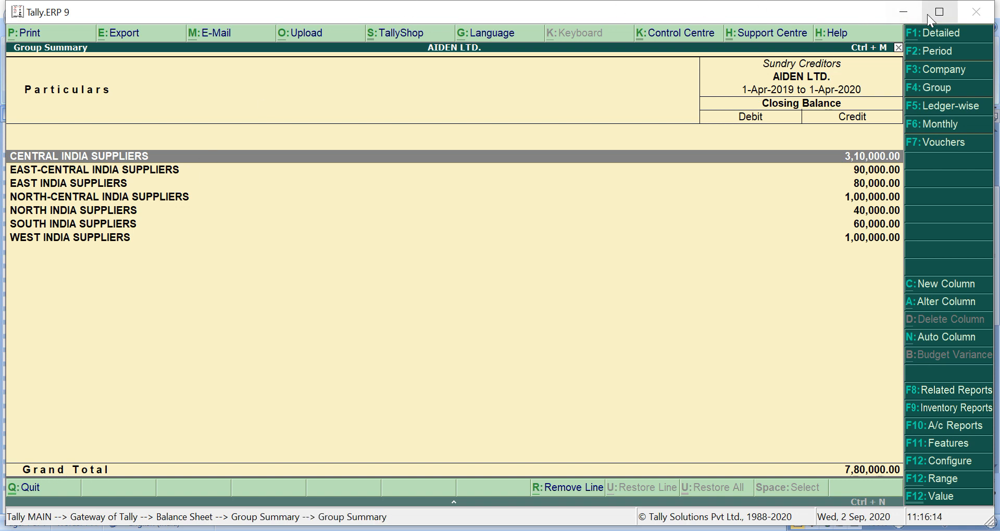
click(936, 34)
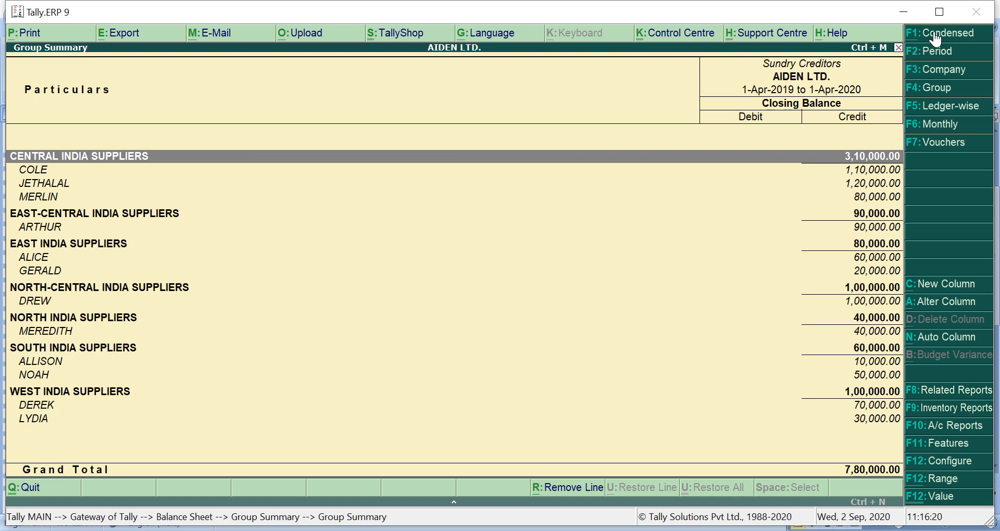
click(936, 39)
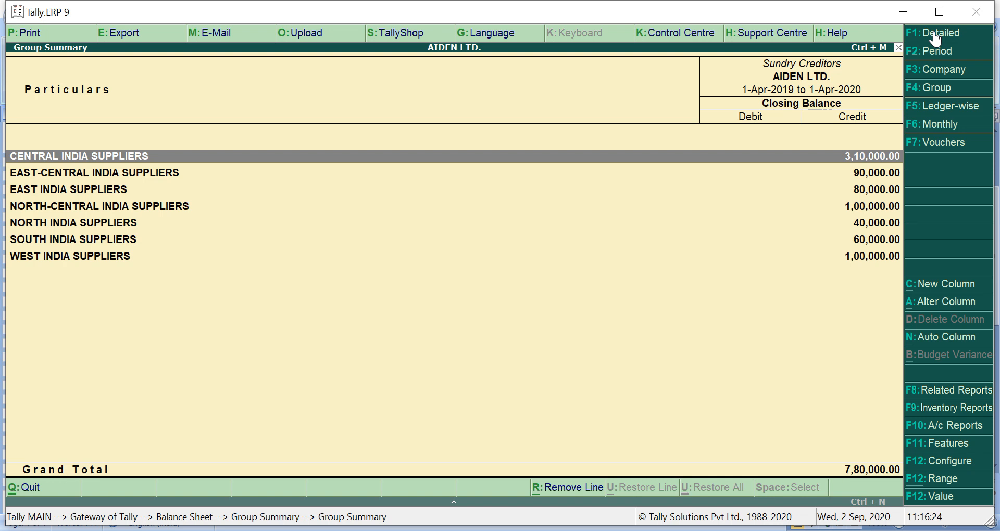
click(936, 39)
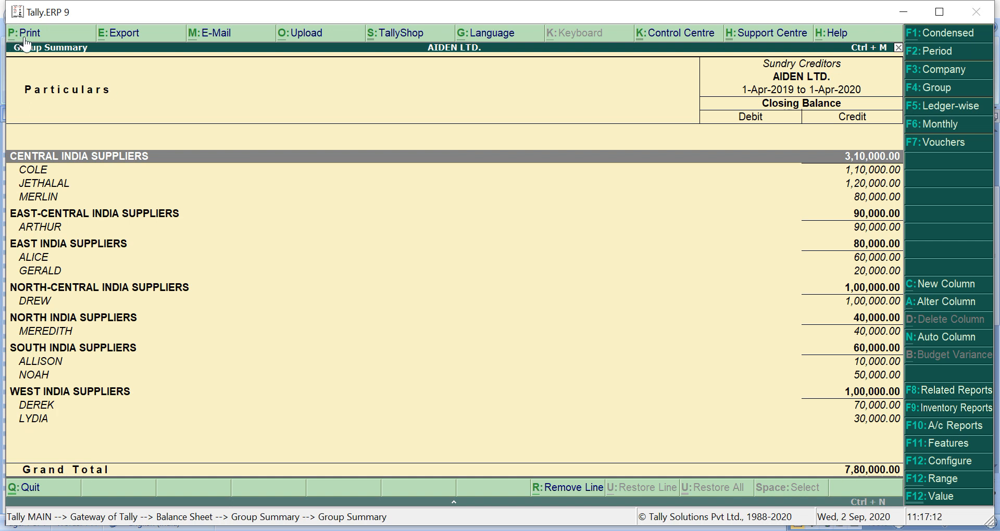
Look at the EAST INDIA SUPPLIERS group in the Sundry Creditors summary and return to the Gateway of Tally.
click(282, 244)
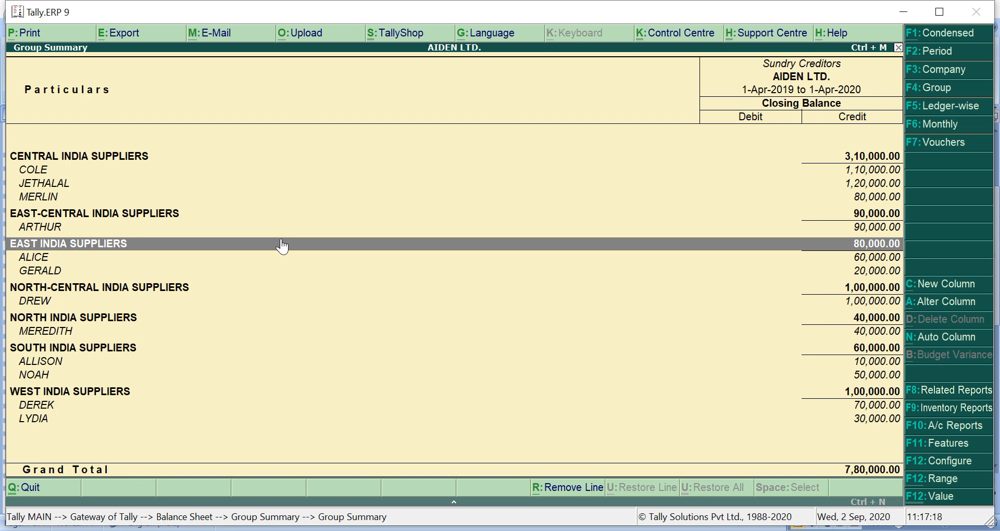
key(Escape)
key(Escape)
key(Escape)
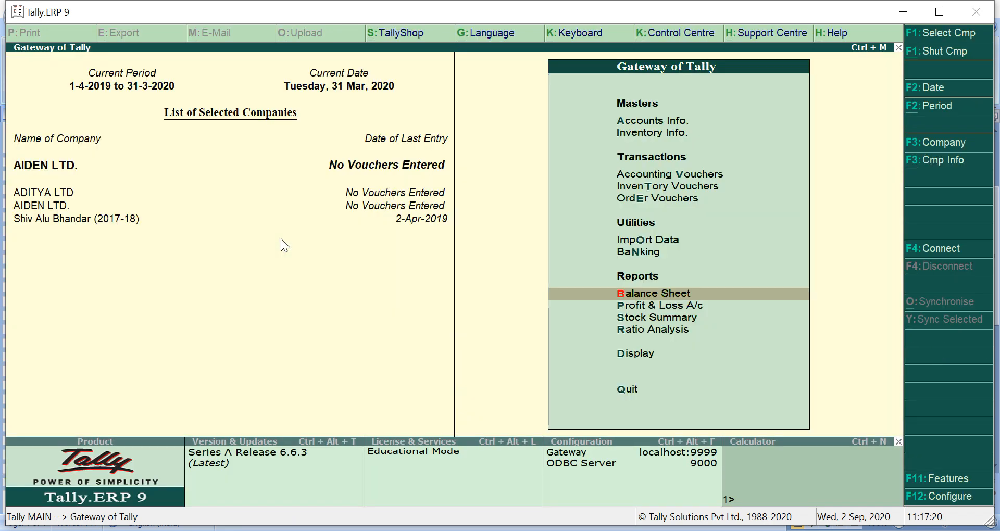
Open the Balance Sheet, drill down through Current Assets to the Sundry Debtors group summary and show it in detailed format with each customer's balance.
key(Return)
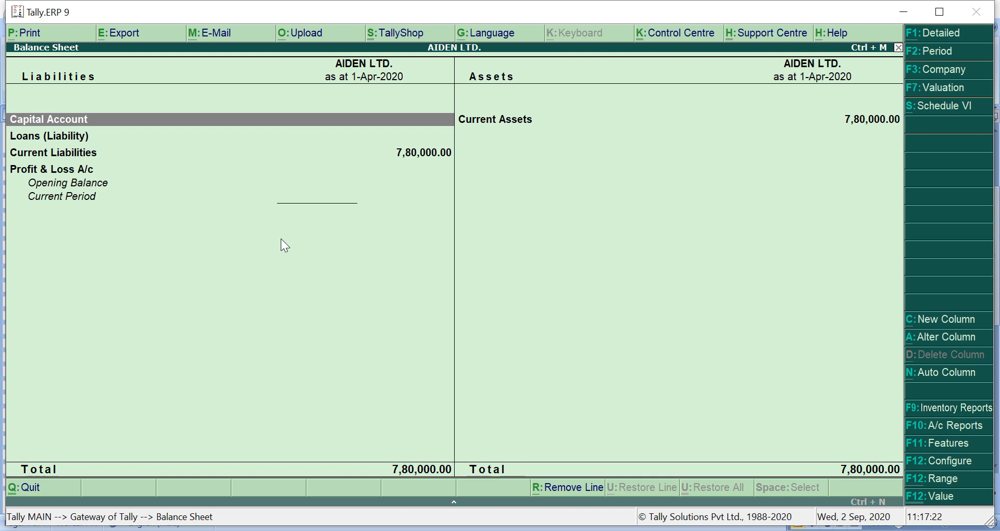
key(Right)
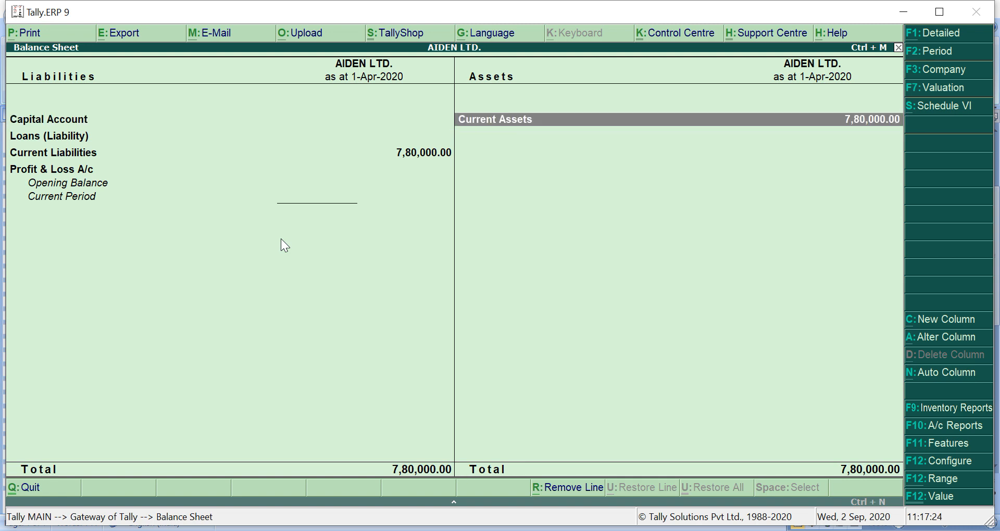
key(Return)
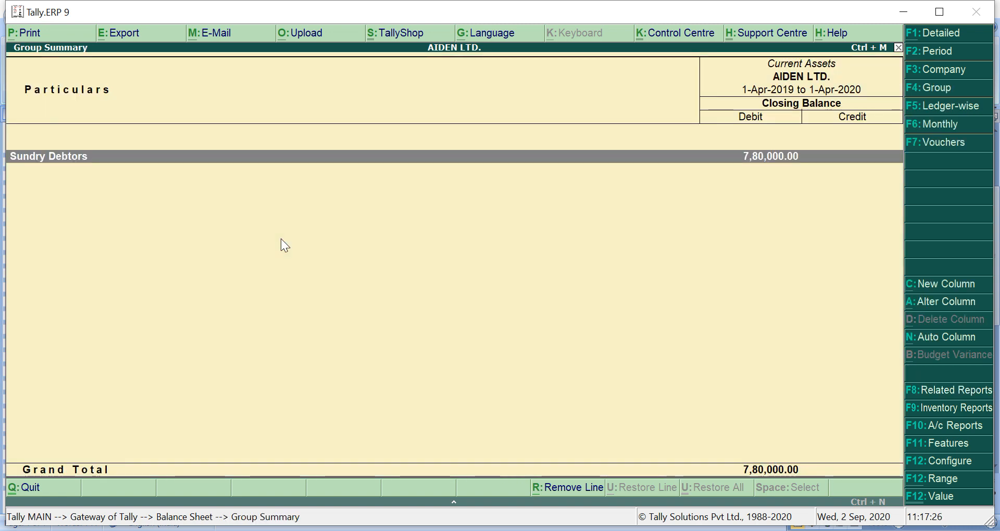
key(Return)
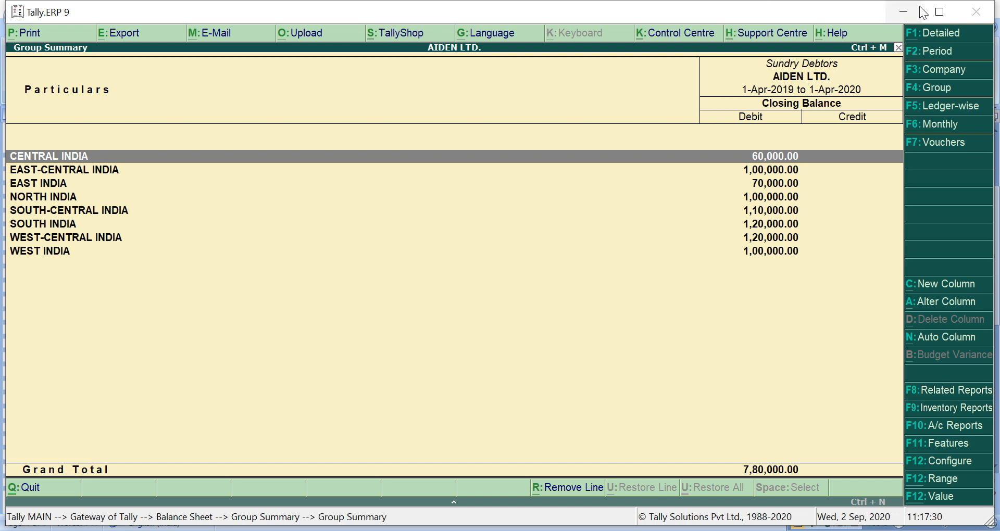
click(939, 39)
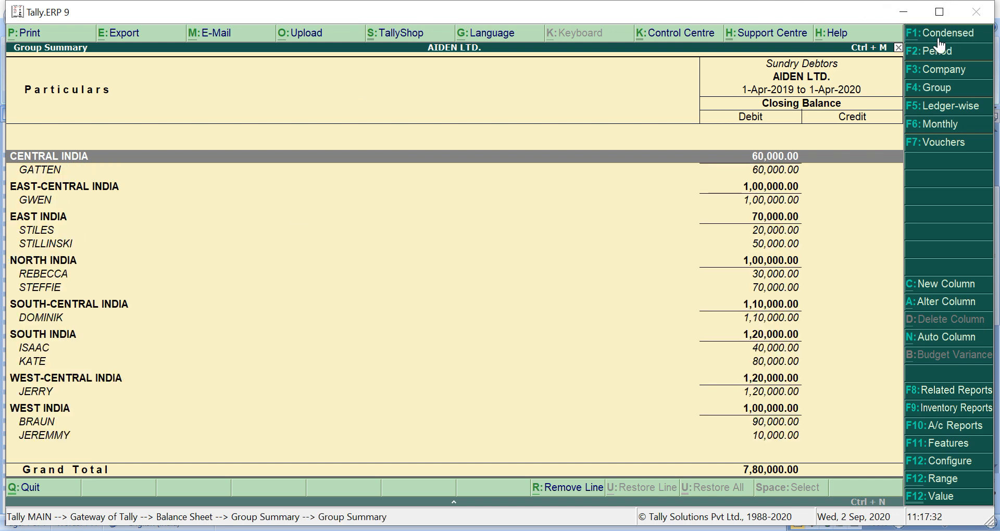